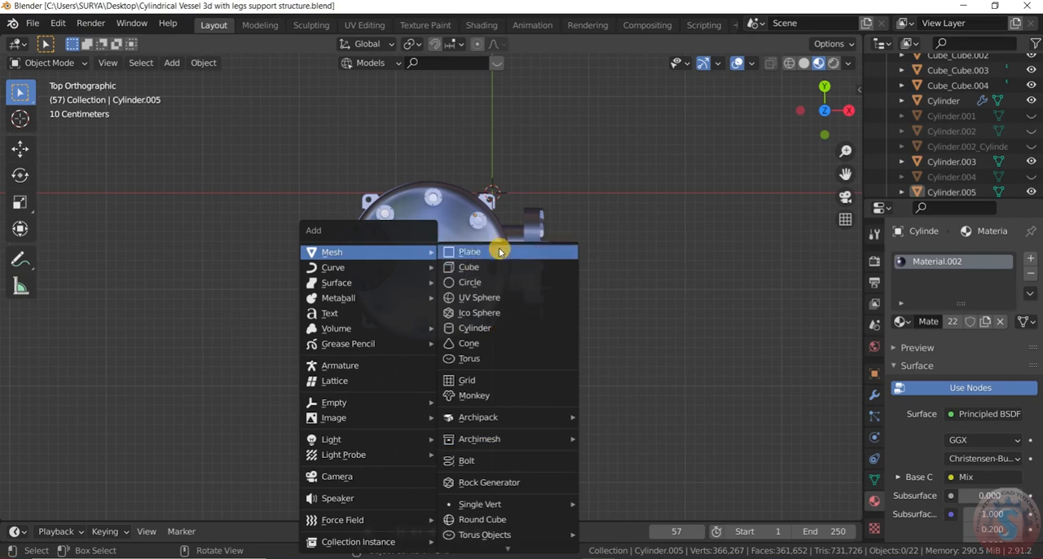
Step: Add a plane centred on the vessel in top view and scale it up by about 2.54
{"action": "scroll", "coordinate": [687, 193], "scroll_direction": "down", "scroll_amount": 3}
{"action": "scroll", "coordinate": [501, 200], "scroll_direction": "up", "scroll_amount": 2}
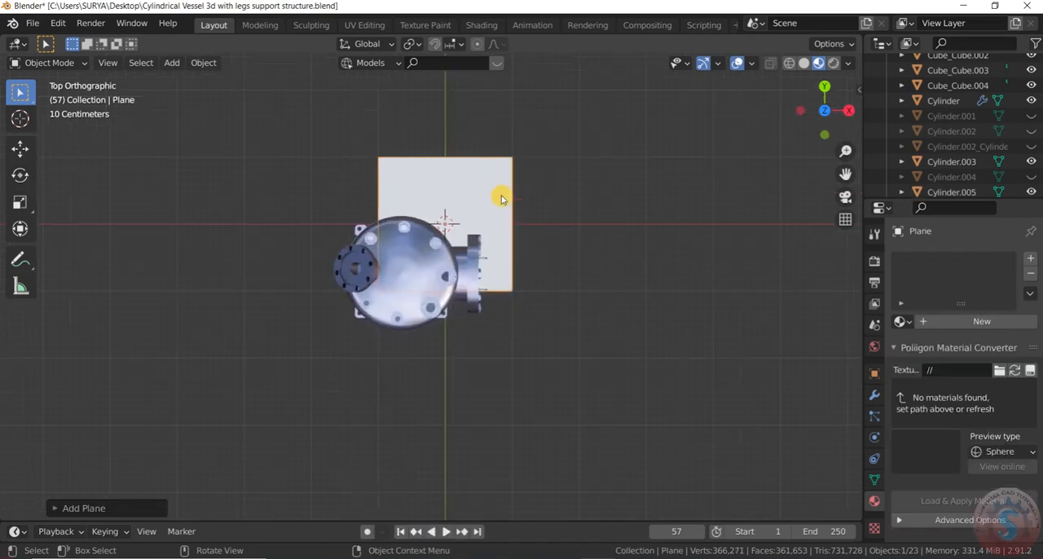
{"action": "key", "text": "g"}
{"action": "left_click", "coordinate": [475, 247]}
{"action": "key", "text": "s"}
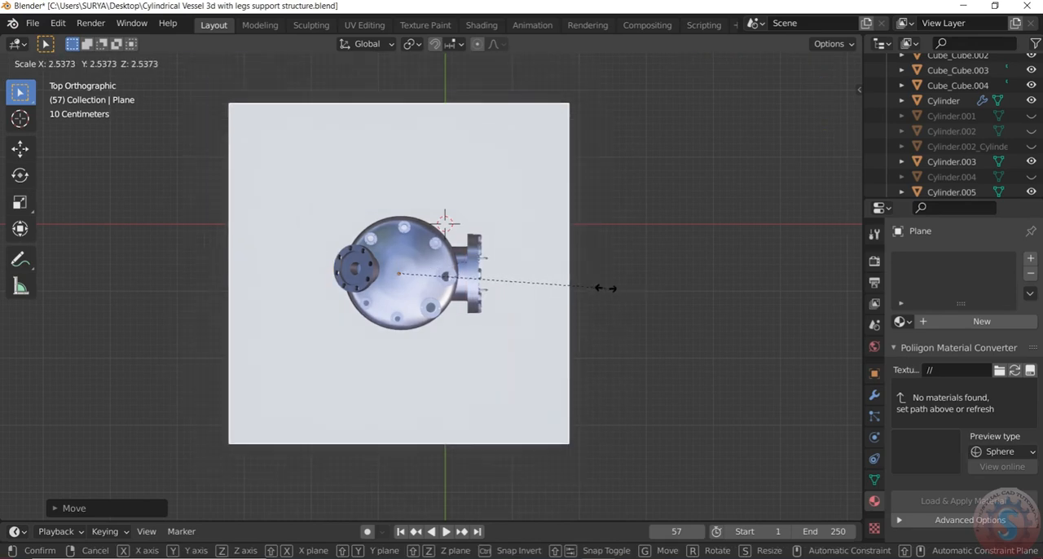
{"action": "left_click", "coordinate": [603, 288]}
Step: Switch the viewport to solid shading with the plane and vessel legs seen from the side
{"action": "middle_click_drag", "start_coordinate": [603, 289], "coordinate": [541, 335]}
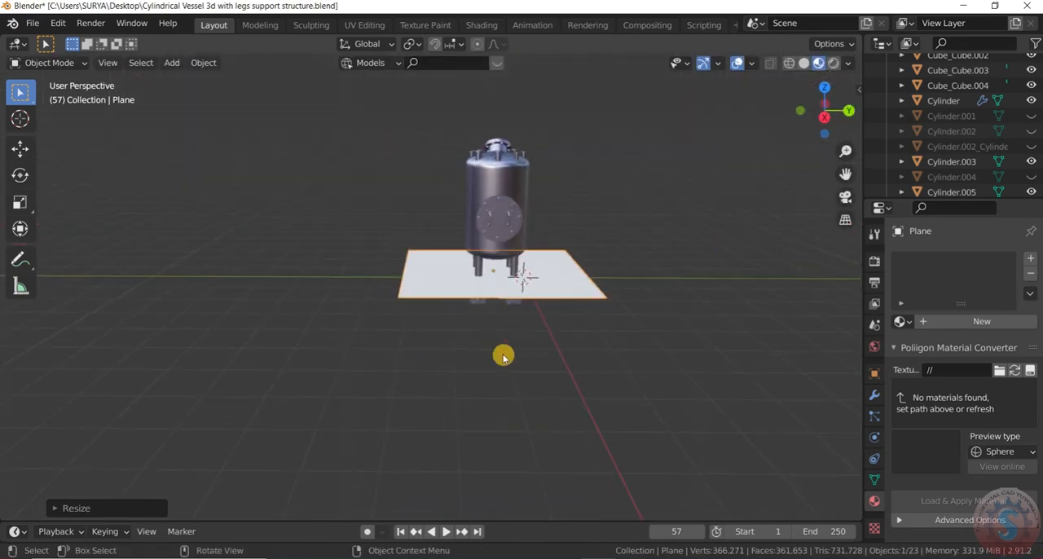
{"action": "scroll", "coordinate": [541, 335], "scroll_direction": "up", "scroll_amount": 2}
{"action": "left_click", "coordinate": [612, 279]}
{"action": "key", "text": "shift+z"}
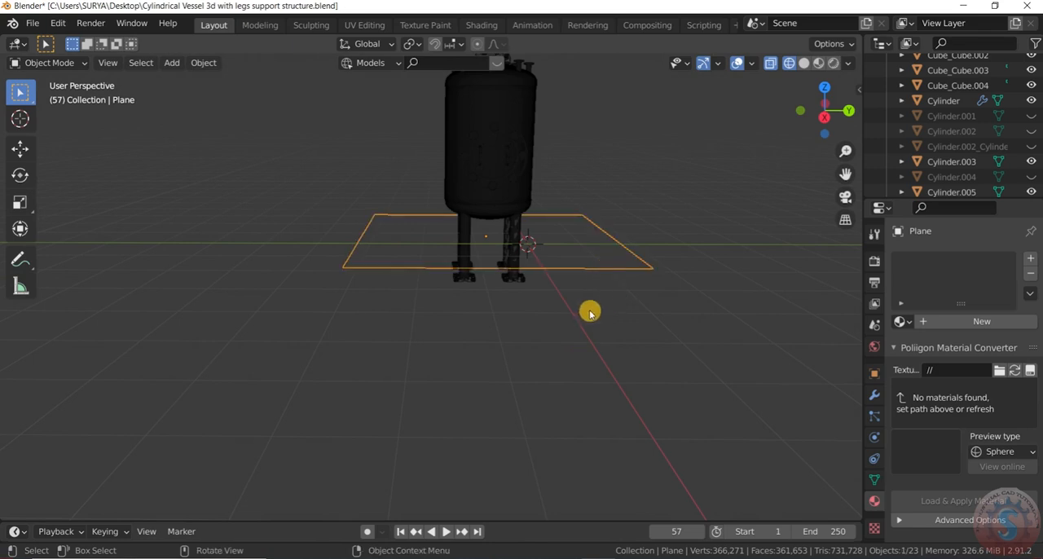
{"action": "key", "text": "z"}
{"action": "left_click", "coordinate": [665, 322]}
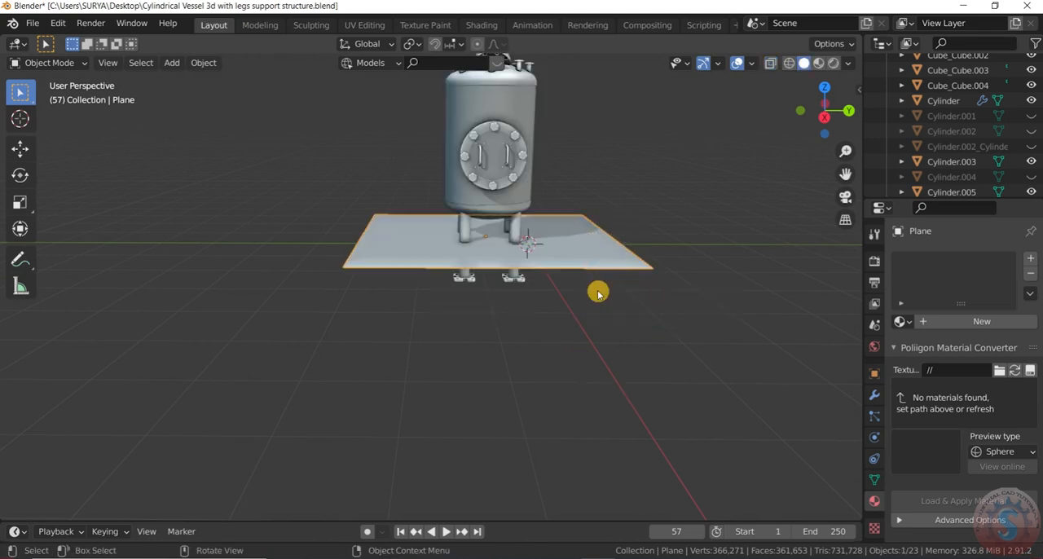
Step: Lower the plane along the Z axis to the base plates of the vessel's legs
{"action": "key", "text": "g"}
{"action": "key", "text": "z"}
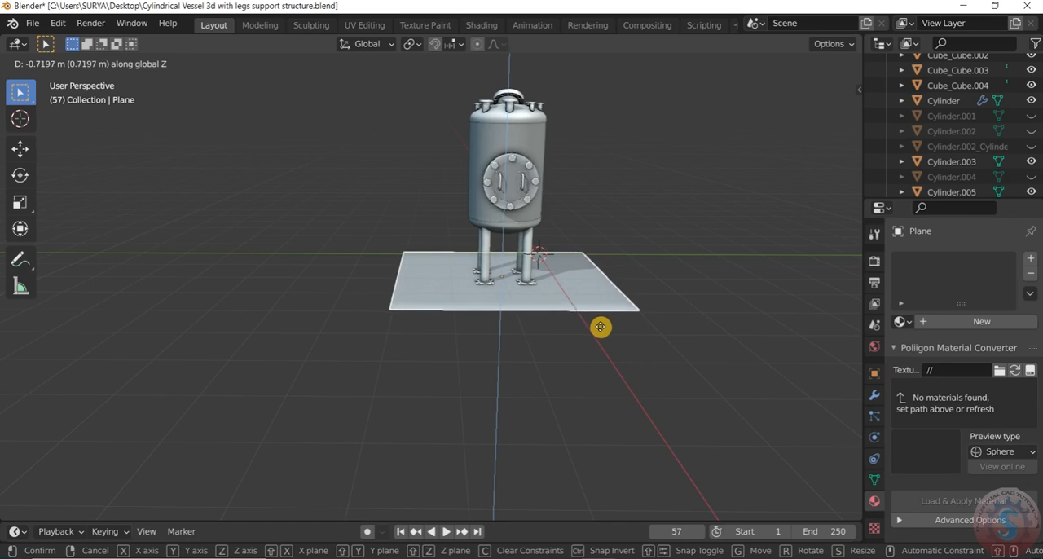
{"action": "left_click", "coordinate": [561, 293]}
{"action": "scroll", "coordinate": [514, 274], "scroll_direction": "up", "scroll_amount": 6}
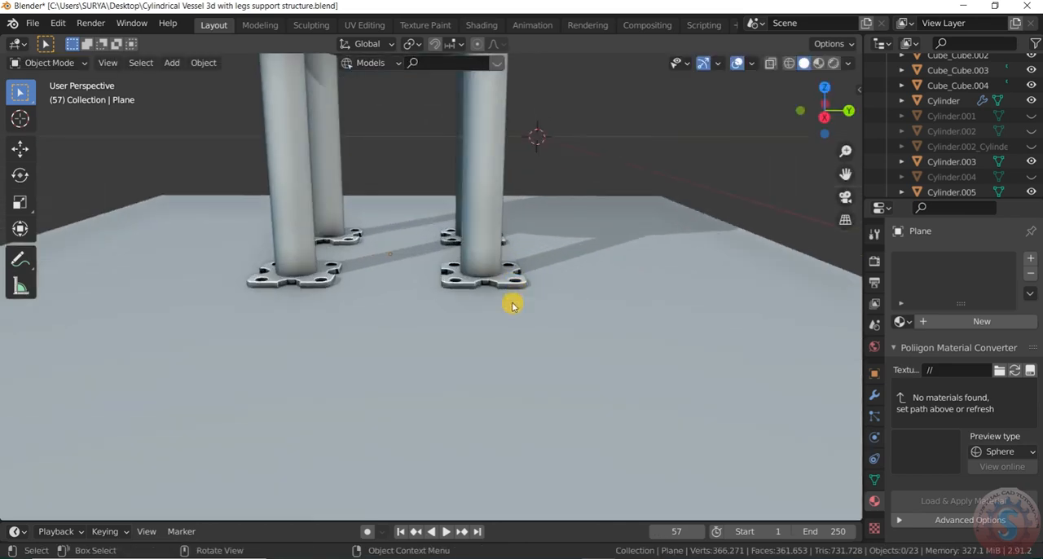
{"action": "scroll", "coordinate": [513, 300], "scroll_direction": "down", "scroll_amount": 5}
{"action": "scroll", "coordinate": [536, 306], "scroll_direction": "down", "scroll_amount": 2}
{"action": "scroll", "coordinate": [799, 138], "scroll_direction": "up", "scroll_amount": 3}
Step: Stretch the floor plane along the Y axis into a long rectangle beneath the vessel
{"action": "mouse_move", "coordinate": [828, 120]}
{"action": "left_mouse_down"}
{"action": "mouse_move", "coordinate": [819, 109]}
{"action": "mouse_move", "coordinate": [822, 117]}
{"action": "left_mouse_up"}
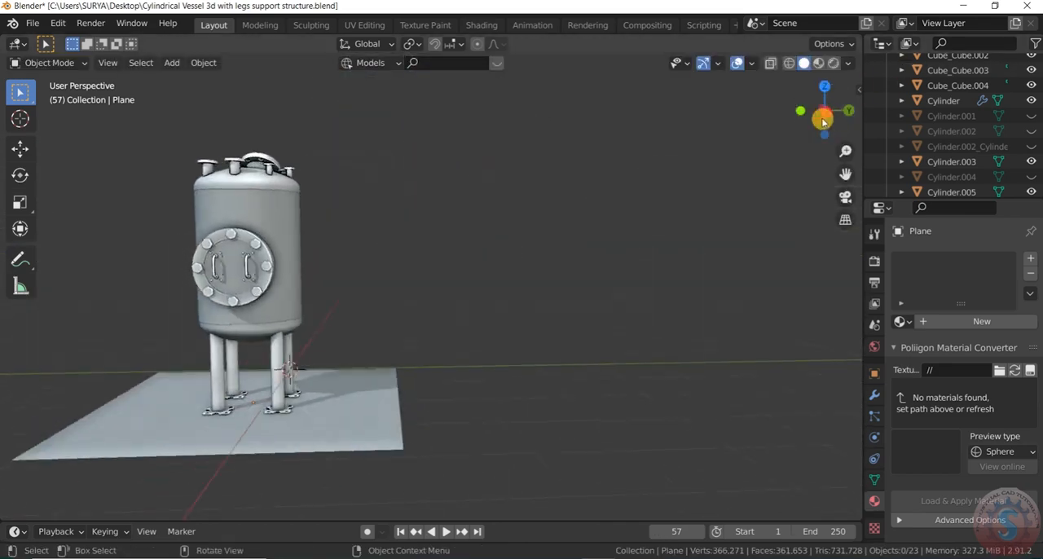
{"action": "scroll", "coordinate": [684, 203], "scroll_direction": "down", "scroll_amount": 2}
{"action": "scroll", "coordinate": [453, 366], "scroll_direction": "up", "scroll_amount": 1}
{"action": "scroll", "coordinate": [454, 365], "scroll_direction": "up", "scroll_amount": 2}
{"action": "key", "text": "s"}
{"action": "key", "text": "y"}
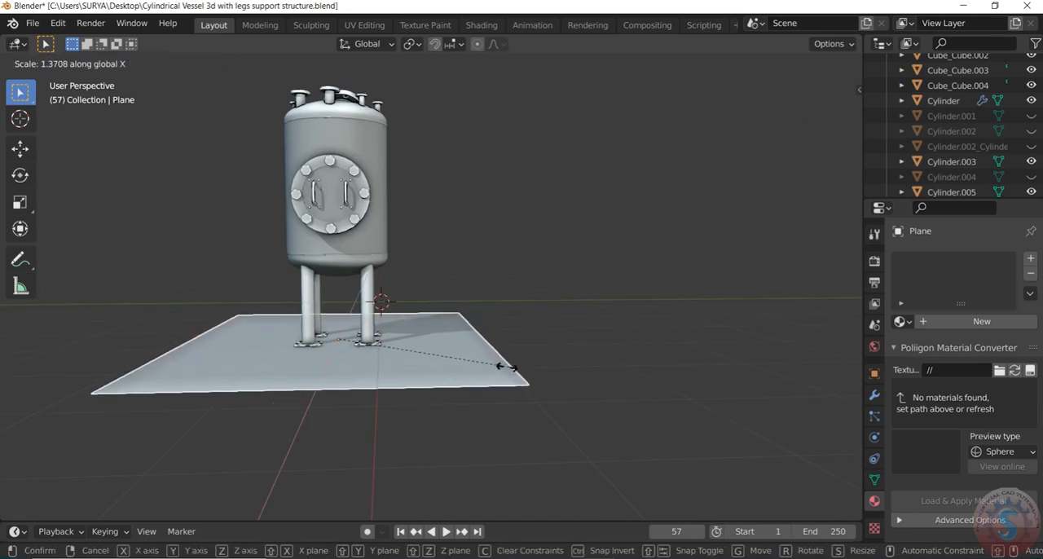
{"action": "left_click", "coordinate": [560, 359]}
{"action": "scroll", "coordinate": [560, 358], "scroll_direction": "down", "scroll_amount": 2}
{"action": "left_click_drag", "start_coordinate": [826, 115], "coordinate": [800, 176]}
{"action": "scroll", "coordinate": [516, 310], "scroll_direction": "down", "scroll_amount": 2}
{"action": "scroll", "coordinate": [516, 309], "scroll_direction": "up", "scroll_amount": 1}
{"action": "left_click_drag", "start_coordinate": [833, 135], "coordinate": [836, 88]}
{"action": "scroll", "coordinate": [468, 366], "scroll_direction": "up", "scroll_amount": 2}
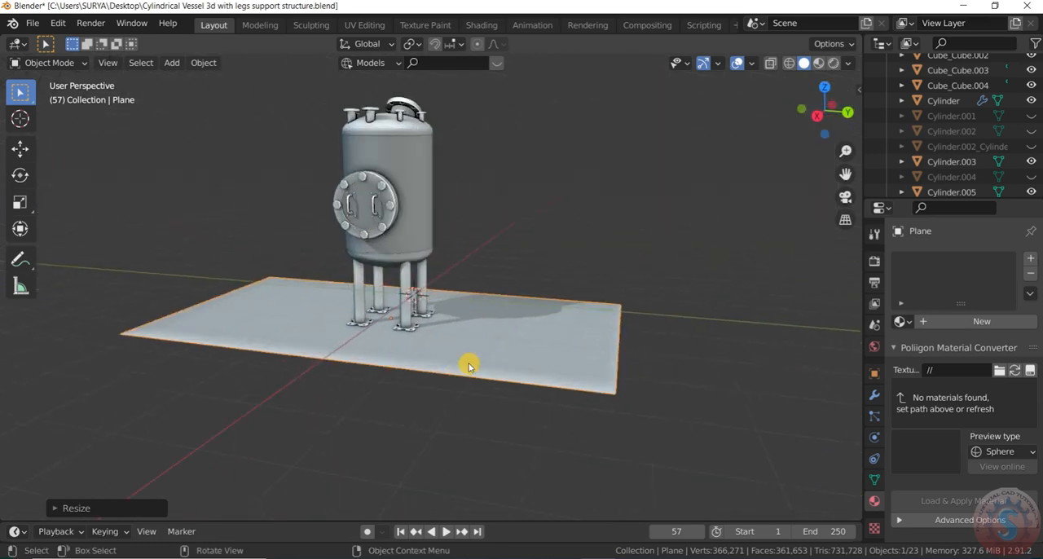
Step: Duplicate the floor plane and place the copy about 3.3 m higher along the Z axis
{"action": "key", "text": "shift+d"}
{"action": "key", "text": "z"}
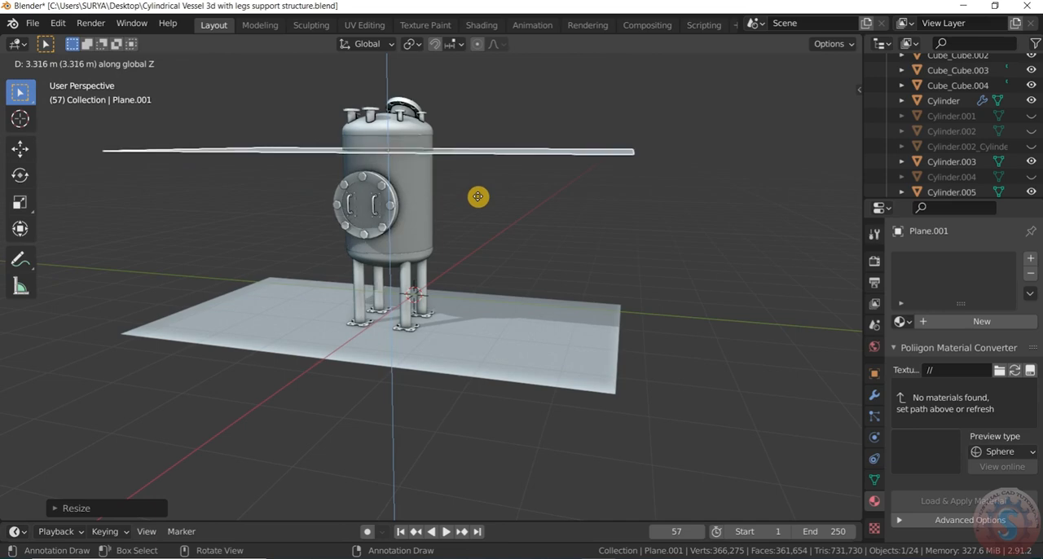
{"action": "left_click", "coordinate": [477, 196]}
{"action": "middle_click_drag", "start_coordinate": [479, 195], "coordinate": [632, 245]}
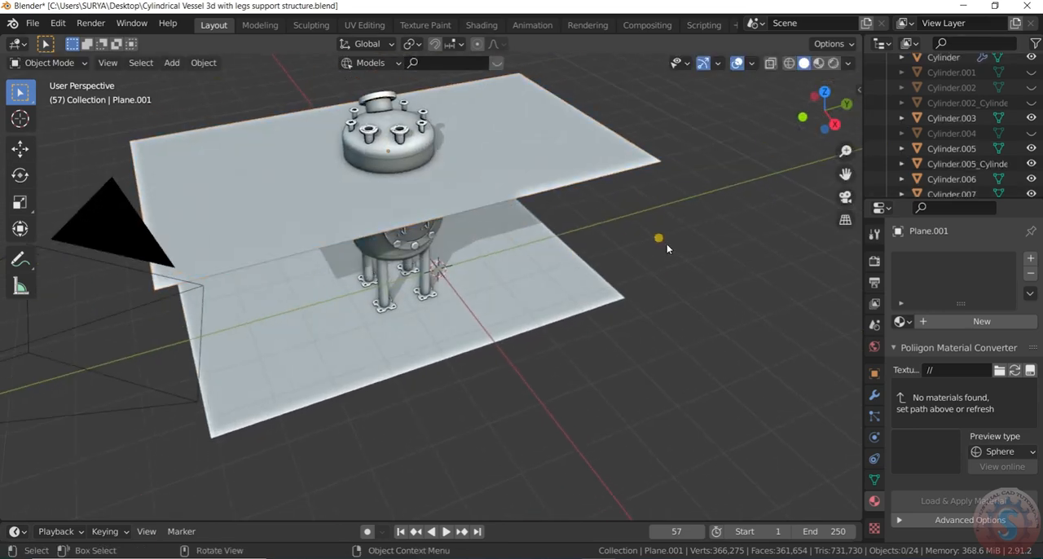
{"action": "left_click", "coordinate": [658, 242]}
{"action": "scroll", "coordinate": [603, 280], "scroll_direction": "down", "scroll_amount": 3}
{"action": "scroll", "coordinate": [603, 279], "scroll_direction": "up", "scroll_amount": 2}
{"action": "left_click_drag", "start_coordinate": [810, 114], "coordinate": [711, 85]}
{"action": "scroll", "coordinate": [476, 248], "scroll_direction": "up", "scroll_amount": 1}
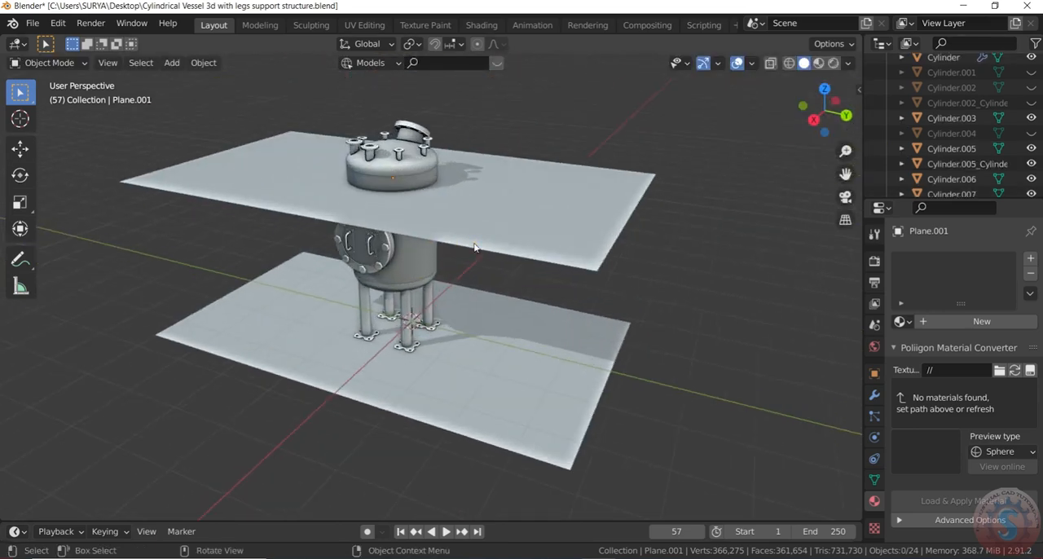
Step: Raise the duplicated plane slightly along the Z axis around the vessel's upper end
{"action": "key", "text": "g"}
{"action": "key", "text": "z"}
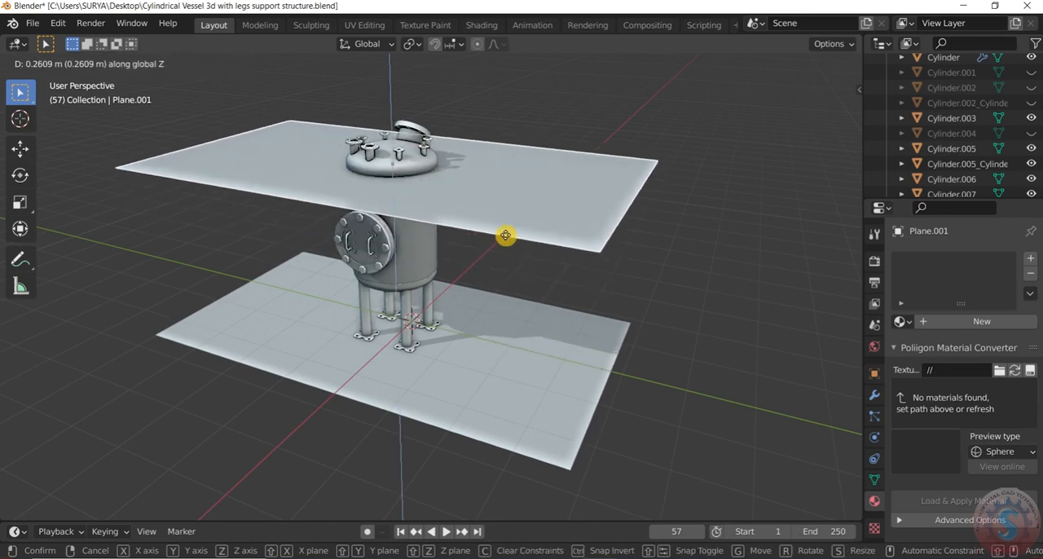
{"action": "left_click", "coordinate": [510, 240]}
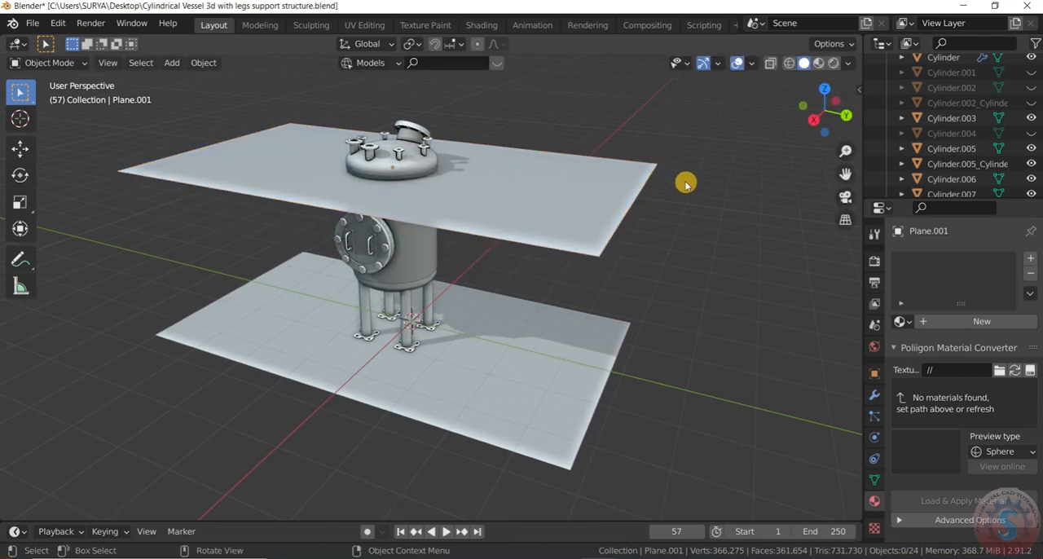
{"action": "scroll", "coordinate": [691, 225], "scroll_direction": "down", "scroll_amount": 2}
{"action": "scroll", "coordinate": [704, 228], "scroll_direction": "up", "scroll_amount": 2}
{"action": "left_click_drag", "start_coordinate": [825, 125], "coordinate": [835, 163]}
Step: Add a cylinder and centre it over the vessel in top view
{"action": "key", "text": "KP_0"}
{"action": "key", "text": "KP_7"}
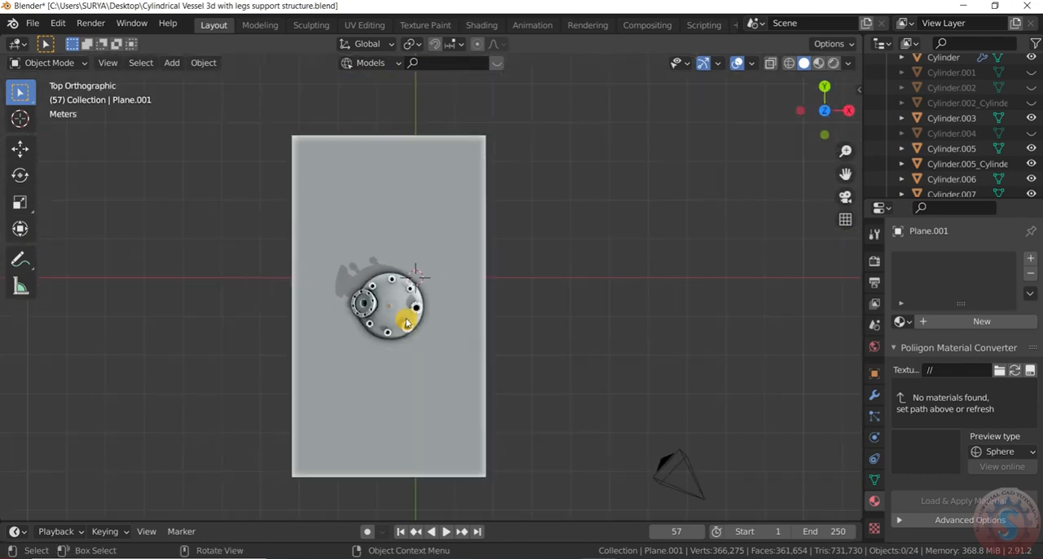
{"action": "scroll", "coordinate": [416, 310], "scroll_direction": "up", "scroll_amount": 3}
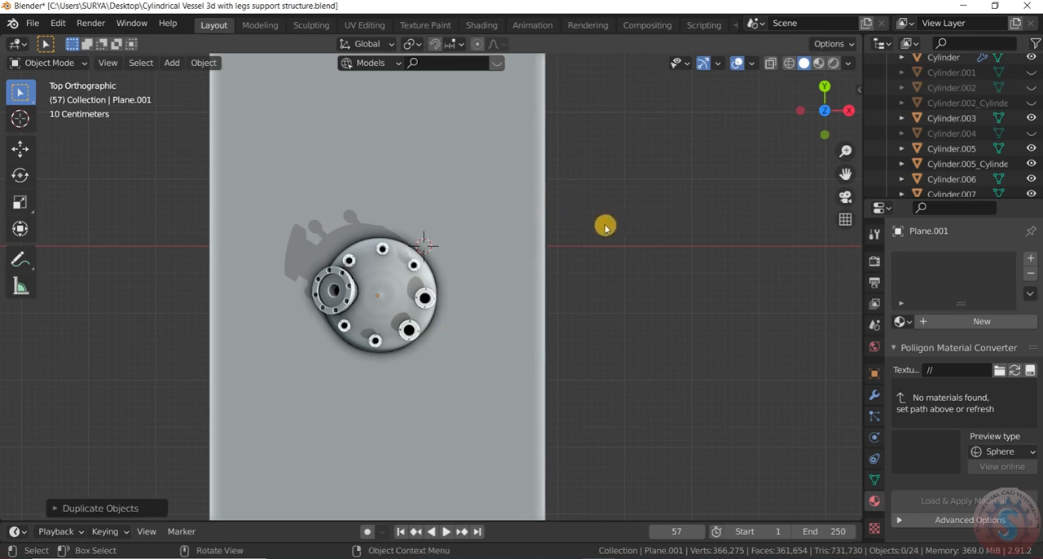
{"action": "key", "text": "shift+a"}
{"action": "mouse_move", "coordinate": [116, 261]}
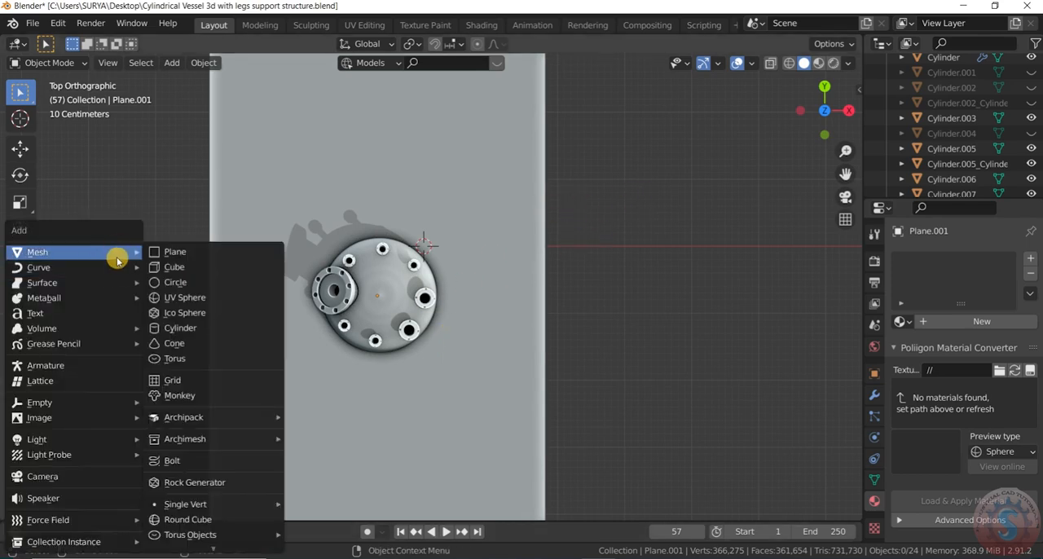
{"action": "left_click", "coordinate": [209, 326]}
{"action": "scroll", "coordinate": [391, 281], "scroll_direction": "down", "scroll_amount": 3}
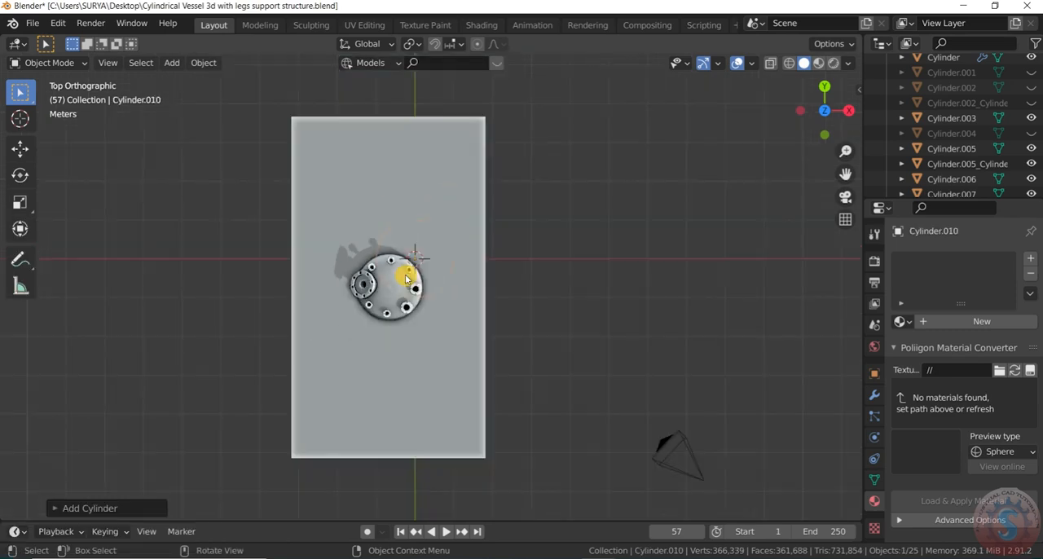
{"action": "scroll", "coordinate": [427, 279], "scroll_direction": "up", "scroll_amount": 2}
{"action": "key", "text": "g"}
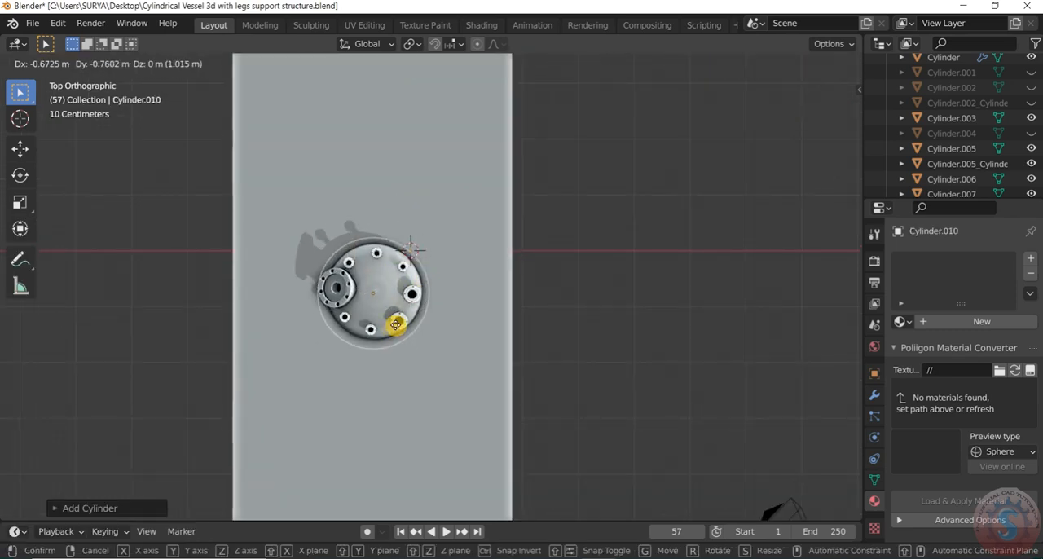
{"action": "left_click", "coordinate": [397, 326]}
{"action": "scroll", "coordinate": [397, 326], "scroll_direction": "up", "scroll_amount": 5}
Step: Enlarge the cylinder slightly beyond the vessel's diameter and raise it along the Z axis above the vessel
{"action": "key", "text": "s"}
{"action": "left_click", "coordinate": [402, 326]}
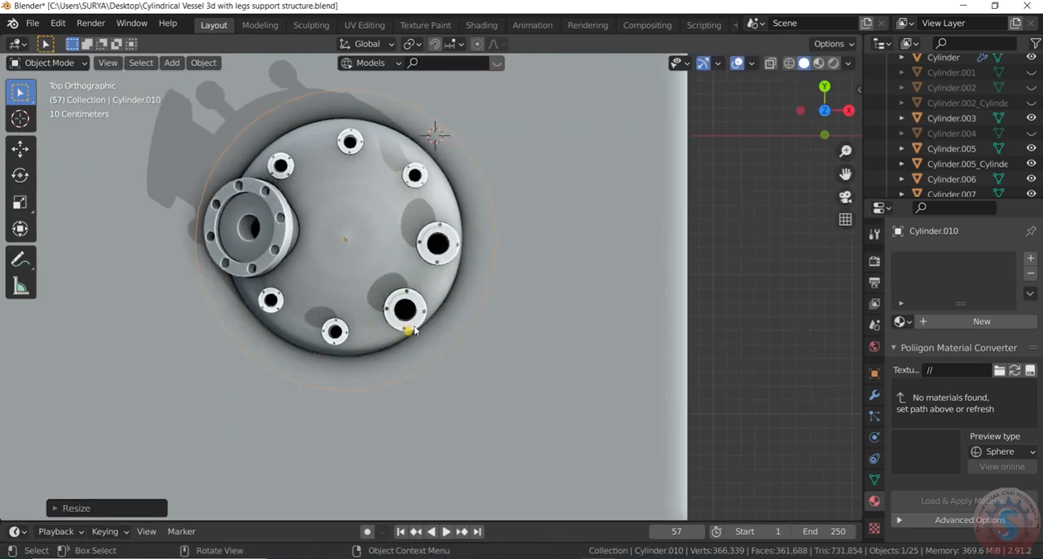
{"action": "scroll", "coordinate": [829, 123], "scroll_direction": "down", "scroll_amount": 5}
{"action": "left_click_drag", "start_coordinate": [829, 123], "coordinate": [612, 320]}
{"action": "key", "text": "g"}
{"action": "key", "text": "z"}
{"action": "left_click", "coordinate": [603, 163]}
{"action": "scroll", "coordinate": [599, 236], "scroll_direction": "down", "scroll_amount": 2}
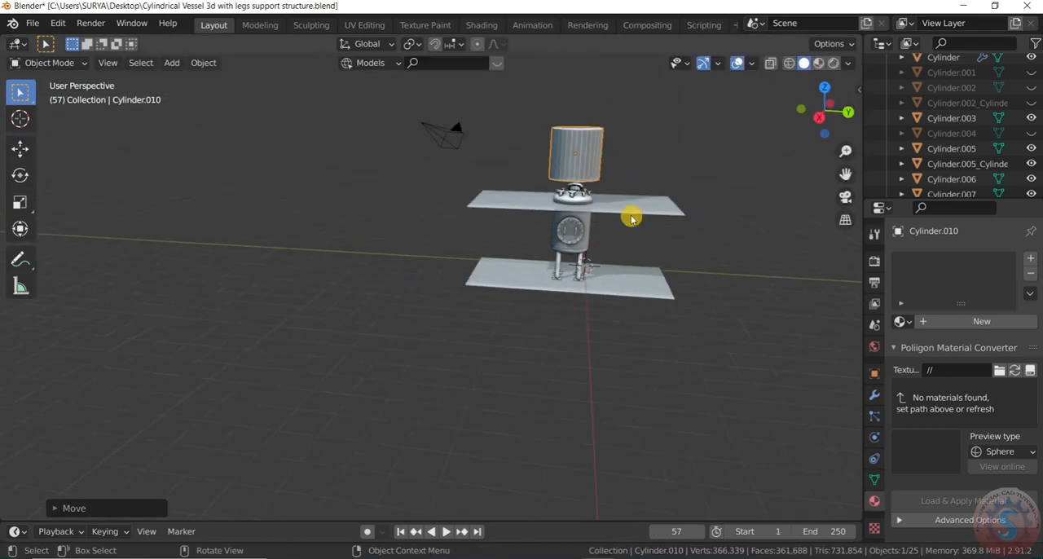
Step: Raise the upper plane about 2.84 m along the Z axis so it intersects the cylinder
{"action": "scroll", "coordinate": [631, 217], "scroll_direction": "up", "scroll_amount": 2}
{"action": "left_click", "coordinate": [631, 217]}
{"action": "key", "text": "g"}
{"action": "key", "text": "z"}
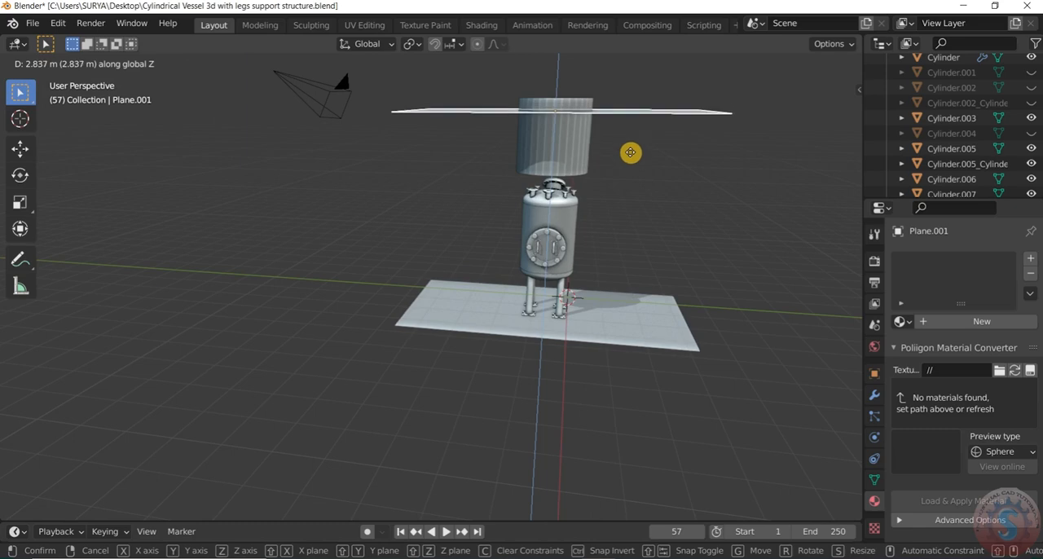
{"action": "left_click", "coordinate": [630, 153]}
{"action": "left_click_drag", "start_coordinate": [805, 116], "coordinate": [870, 112]}
{"action": "scroll", "coordinate": [671, 144], "scroll_direction": "up", "scroll_amount": 3}
{"action": "scroll", "coordinate": [655, 187], "scroll_direction": "up", "scroll_amount": 3}
{"action": "scroll", "coordinate": [562, 279], "scroll_direction": "down", "scroll_amount": 5}
{"action": "scroll", "coordinate": [605, 251], "scroll_direction": "up", "scroll_amount": 2}
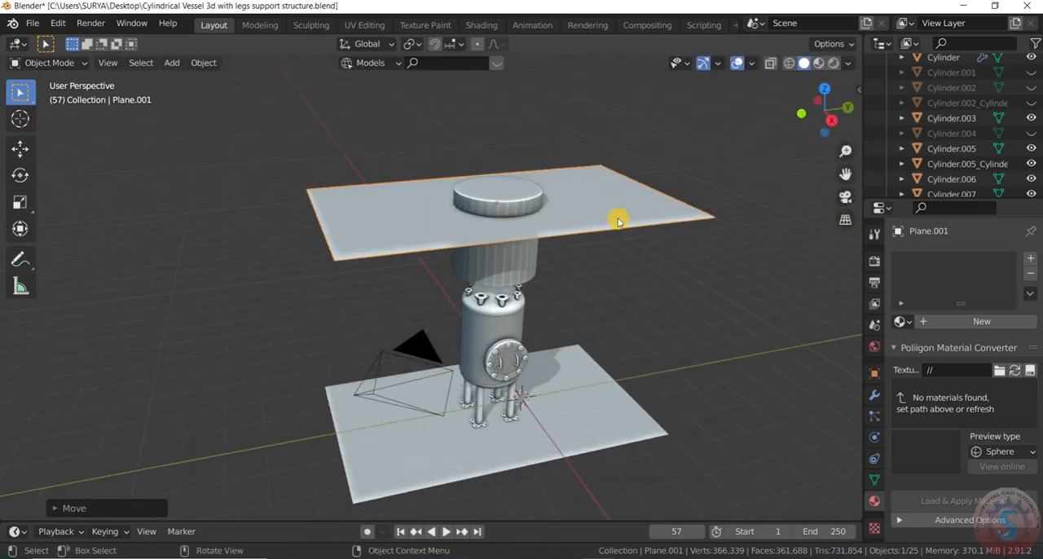
Step: Add a Boolean modifier in Difference mode to the upper plane, with the cylinder as its object
{"action": "left_click", "coordinate": [874, 395]}
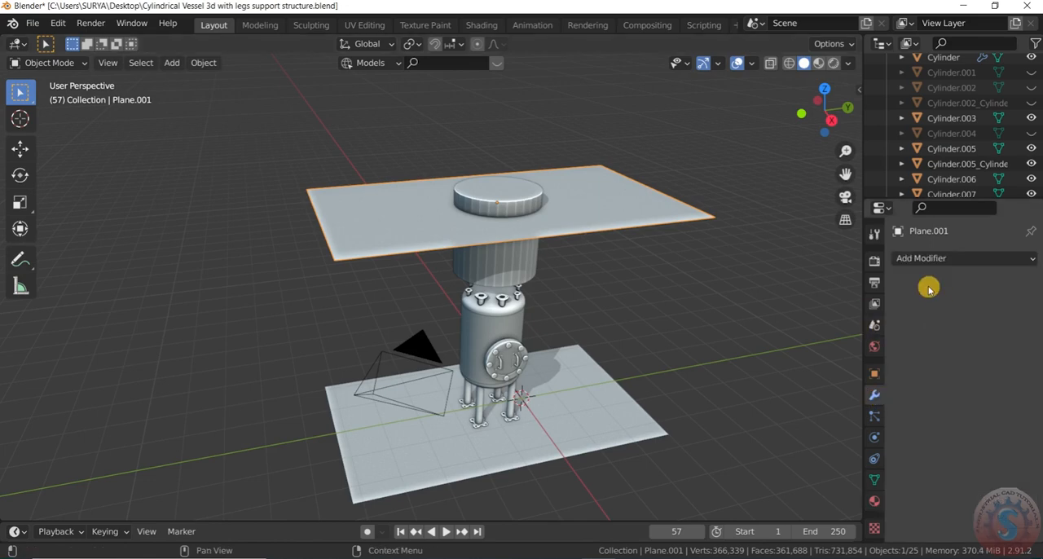
{"action": "left_click", "coordinate": [927, 258]}
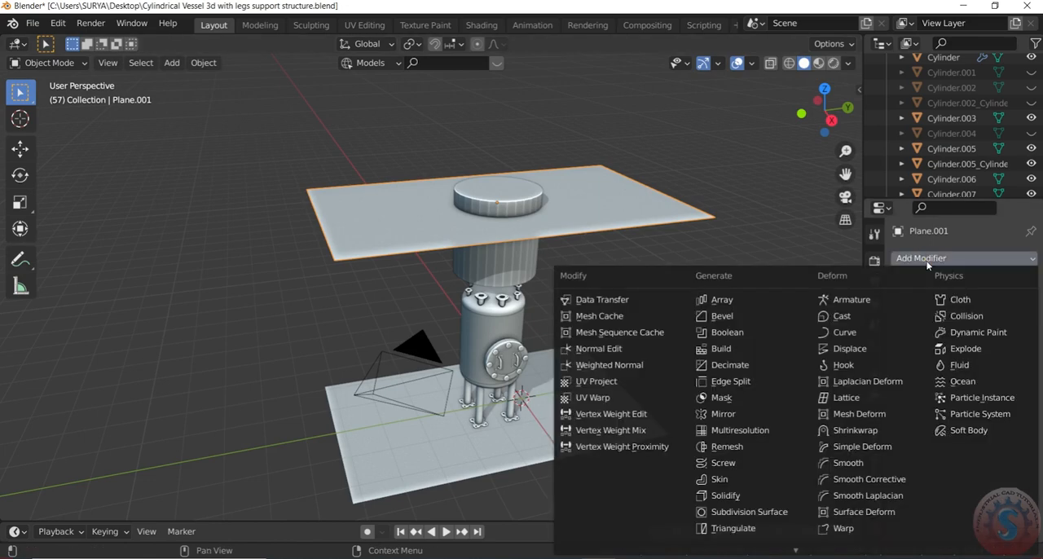
{"action": "left_click", "coordinate": [738, 333]}
{"action": "left_click", "coordinate": [499, 187]}
Step: Hide and reshow the cylinder to check the Boolean cut in the upper plane
{"action": "left_click", "coordinate": [521, 196]}
{"action": "scroll", "coordinate": [1001, 171], "scroll_direction": "down", "scroll_amount": 4}
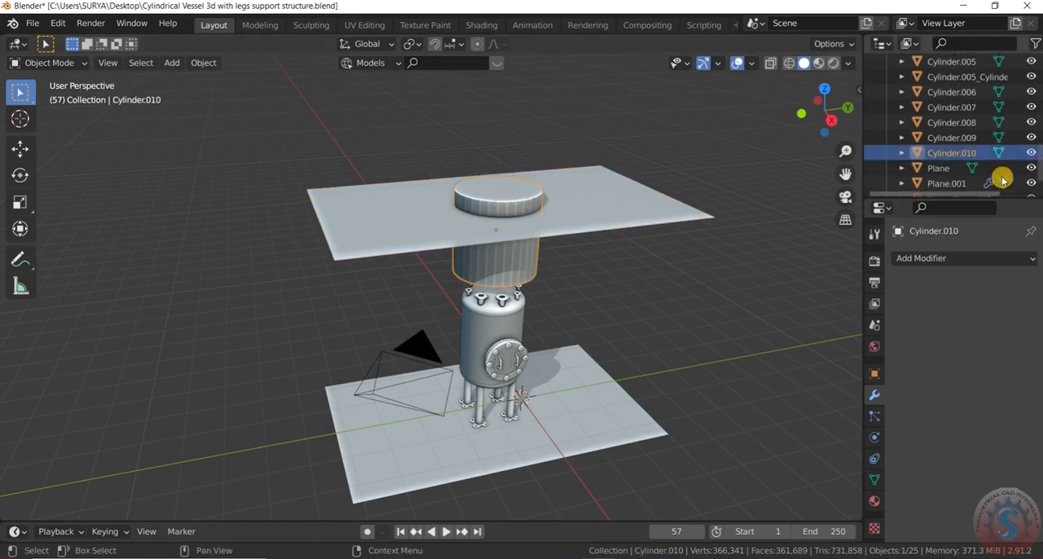
{"action": "left_click", "coordinate": [1031, 137]}
{"action": "left_click", "coordinate": [1031, 138]}
{"action": "left_click", "coordinate": [552, 227]}
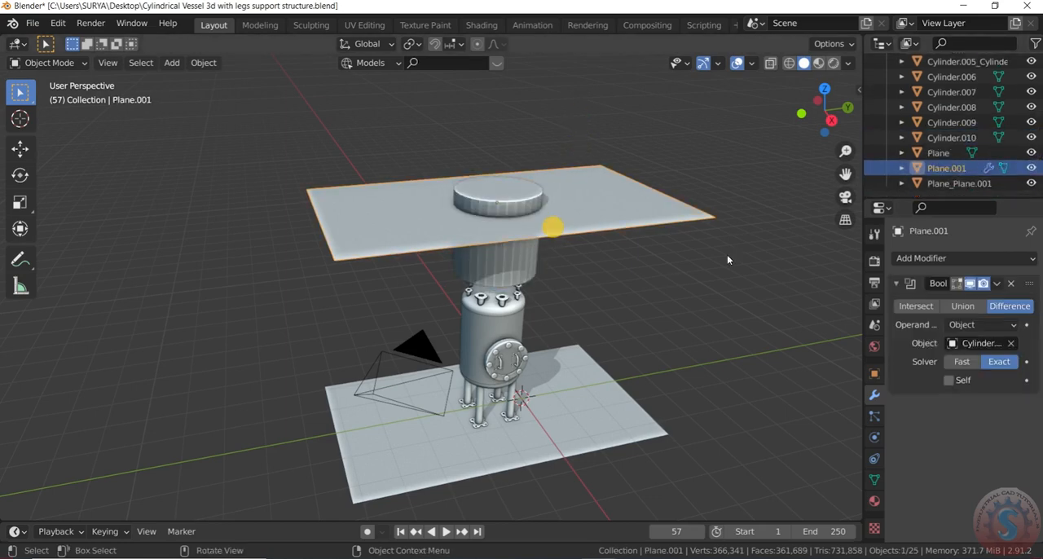
Step: Pick the cylinder again as the cutting object of the upper plane's Boolean modifier
{"action": "left_click", "coordinate": [764, 350]}
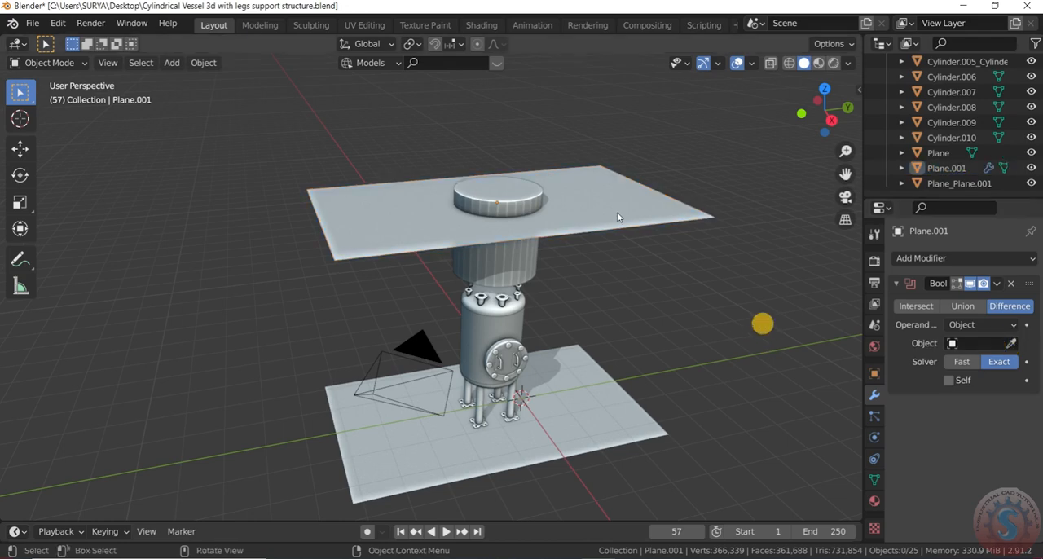
{"action": "left_click", "coordinate": [1012, 345]}
{"action": "left_click", "coordinate": [526, 196]}
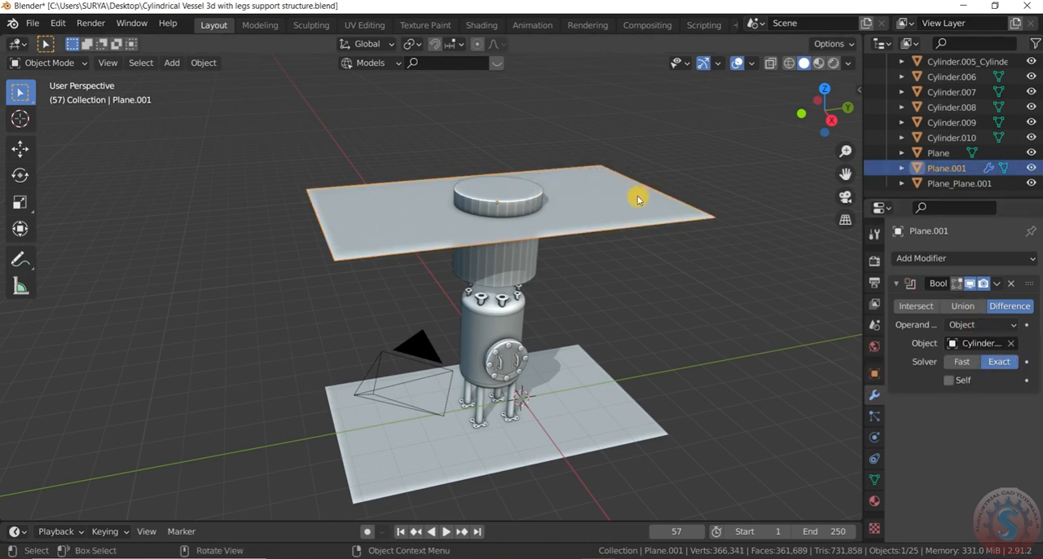
Step: Check the cut by toggling the cylinder's visibility and apply the Boolean modifier to the upper plane
{"action": "left_click", "coordinate": [528, 209]}
{"action": "left_click", "coordinate": [1031, 138]}
Step: Toggle the cutting cylinder's visibility and undo the last two changes to leave it hidden
{"action": "left_click", "coordinate": [1032, 138]}
{"action": "left_click", "coordinate": [645, 203]}
{"action": "left_click", "coordinate": [996, 284]}
{"action": "left_click", "coordinate": [927, 298]}
{"action": "left_click", "coordinate": [535, 202]}
{"action": "left_click", "coordinate": [1032, 138]}
{"action": "left_click", "coordinate": [1032, 138]}
{"action": "left_click", "coordinate": [600, 226]}
{"action": "scroll", "coordinate": [554, 261], "scroll_direction": "down", "scroll_amount": 2}
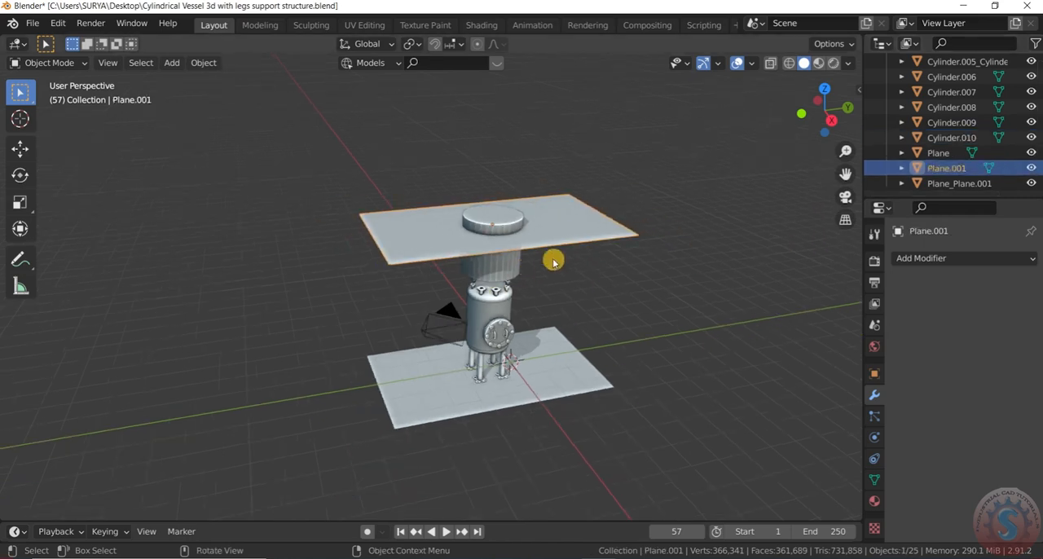
{"action": "scroll", "coordinate": [637, 244], "scroll_direction": "up", "scroll_amount": 2}
{"action": "key", "text": "ctrl+z"}
{"action": "key", "text": "ctrl+z"}
{"action": "scroll", "coordinate": [522, 296], "scroll_direction": "down", "scroll_amount": 2}
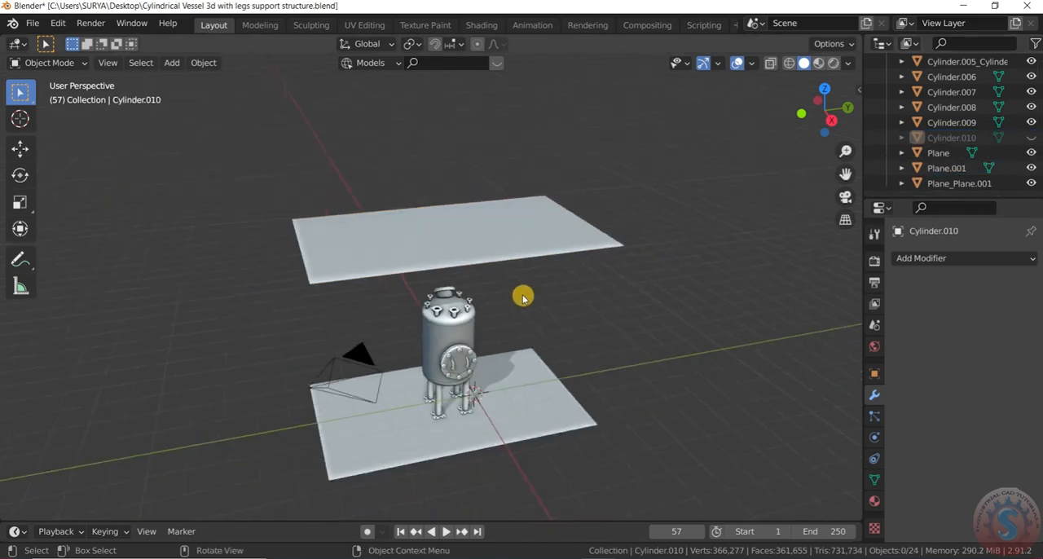
Step: Try to scale the upper plane above the vessel
{"action": "left_click", "coordinate": [543, 249]}
{"action": "scroll", "coordinate": [544, 268], "scroll_direction": "up", "scroll_amount": 2}
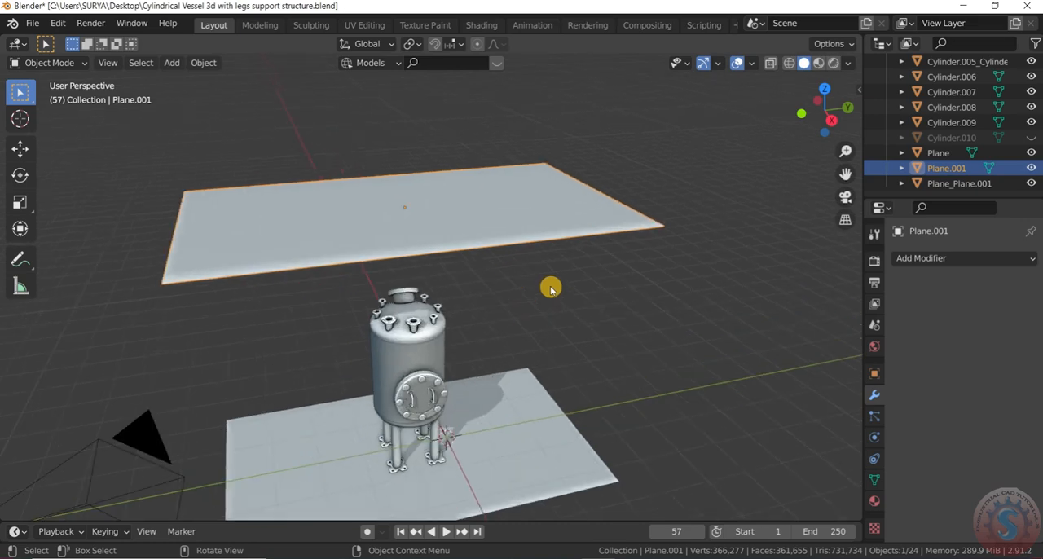
{"action": "key", "text": "s"}
{"action": "left_click", "coordinate": [537, 445]}
{"action": "scroll", "coordinate": [566, 303], "scroll_direction": "down", "scroll_amount": 4}
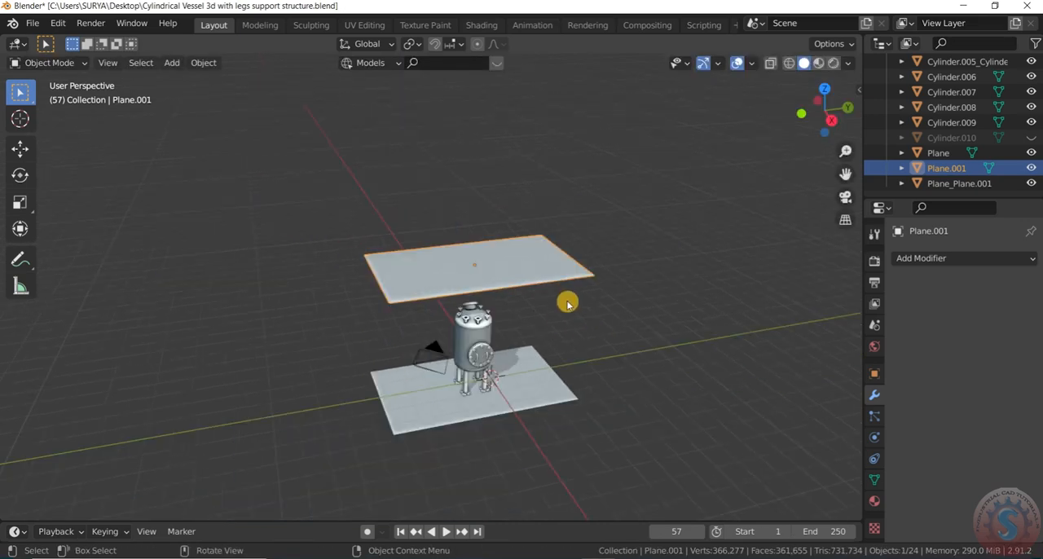
{"action": "scroll", "coordinate": [567, 302], "scroll_direction": "up", "scroll_amount": 2}
{"action": "left_click_drag", "start_coordinate": [831, 118], "coordinate": [799, 117]}
{"action": "scroll", "coordinate": [481, 285], "scroll_direction": "up", "scroll_amount": 2}
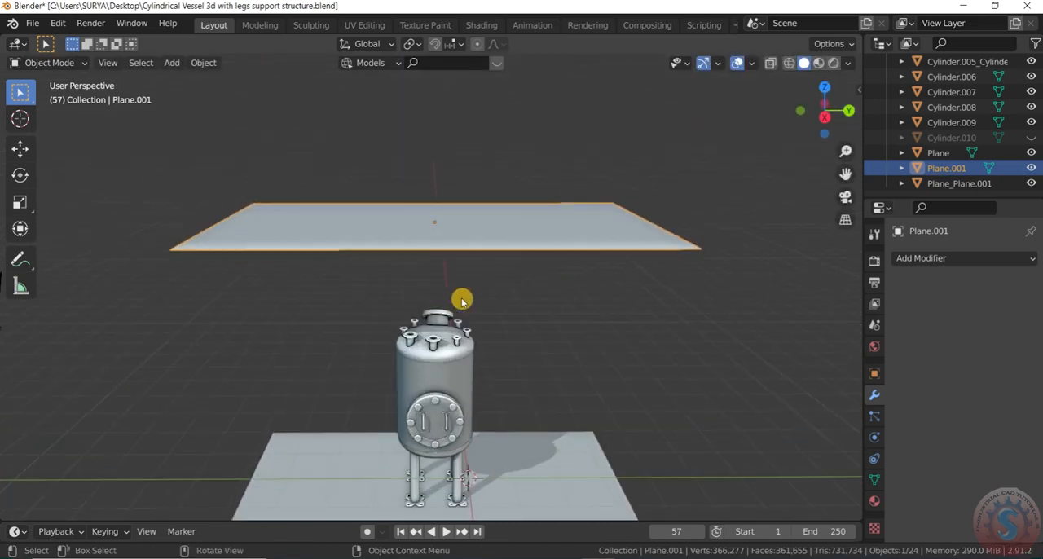
{"action": "key", "text": "Delete"}
{"action": "key", "text": "shift+a"}
{"action": "mouse_move", "coordinate": [486, 259]}
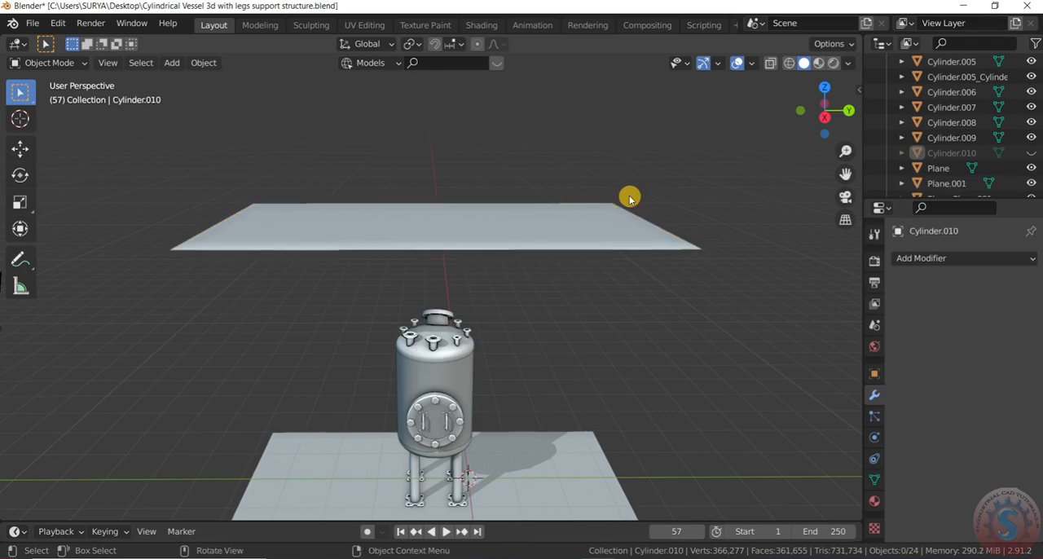
{"action": "scroll", "coordinate": [603, 220], "scroll_direction": "down", "scroll_amount": 3}
Step: Add a mesh cube and raise it along Z to sit above the upper plane
{"action": "key", "text": "shift+a"}
{"action": "mouse_move", "coordinate": [550, 250]}
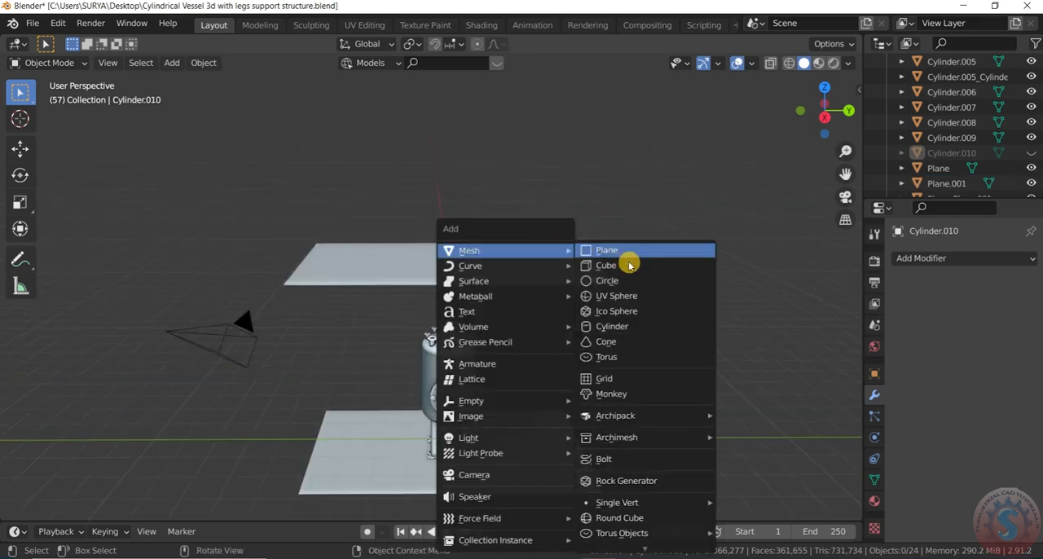
{"action": "left_click", "coordinate": [633, 267]}
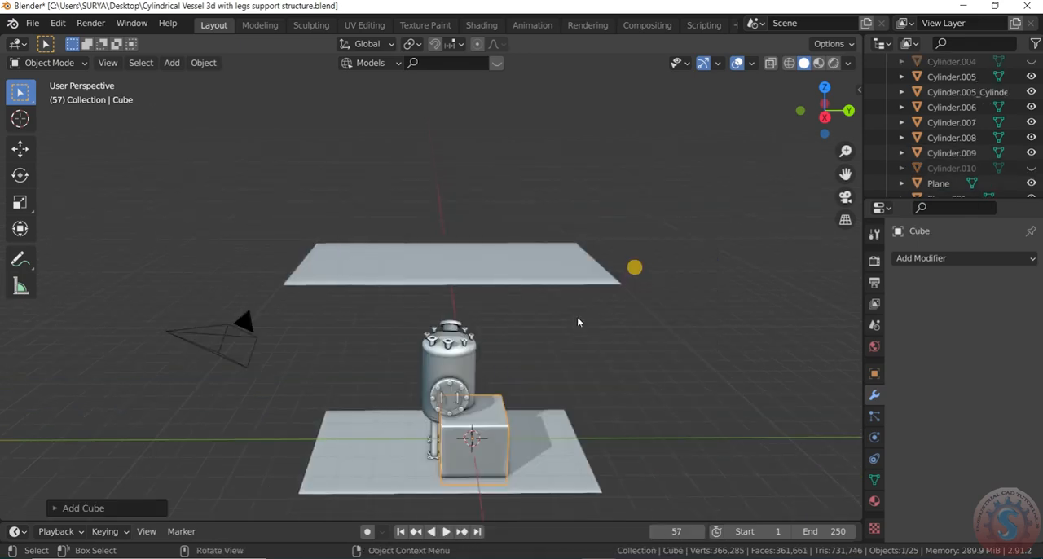
{"action": "scroll", "coordinate": [574, 346], "scroll_direction": "down", "scroll_amount": 2}
{"action": "scroll", "coordinate": [568, 405], "scroll_direction": "up", "scroll_amount": 3}
{"action": "key", "text": "g"}
{"action": "key", "text": "z"}
{"action": "left_click", "coordinate": [526, 136]}
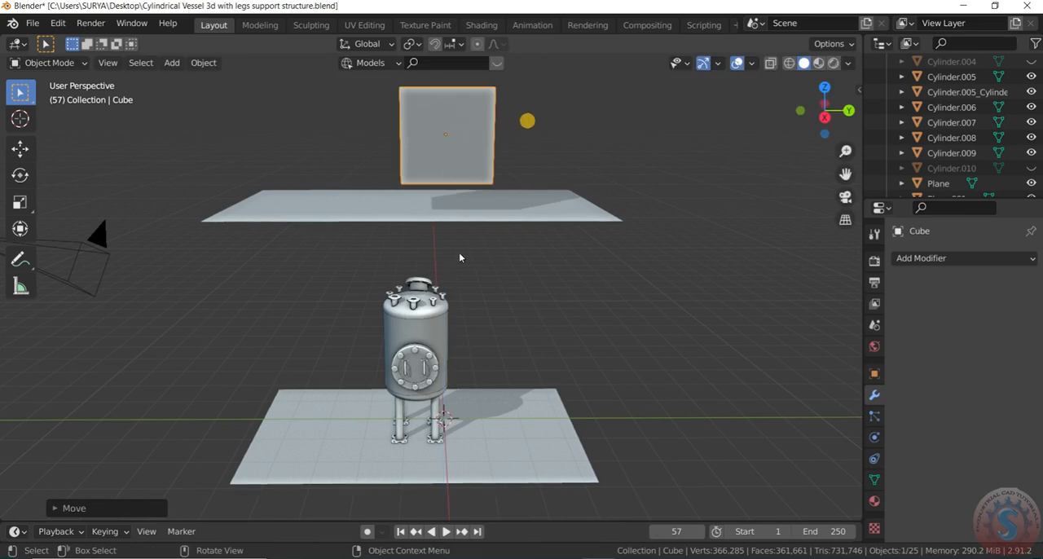
Step: In a wireframe top view, enlarge the cube and centre it across the upper plane's width
{"action": "scroll", "coordinate": [465, 291], "scroll_direction": "down", "scroll_amount": 3}
{"action": "key", "text": "KP_7"}
{"action": "scroll", "coordinate": [459, 224], "scroll_direction": "up", "scroll_amount": 3}
{"action": "key", "text": "z"}
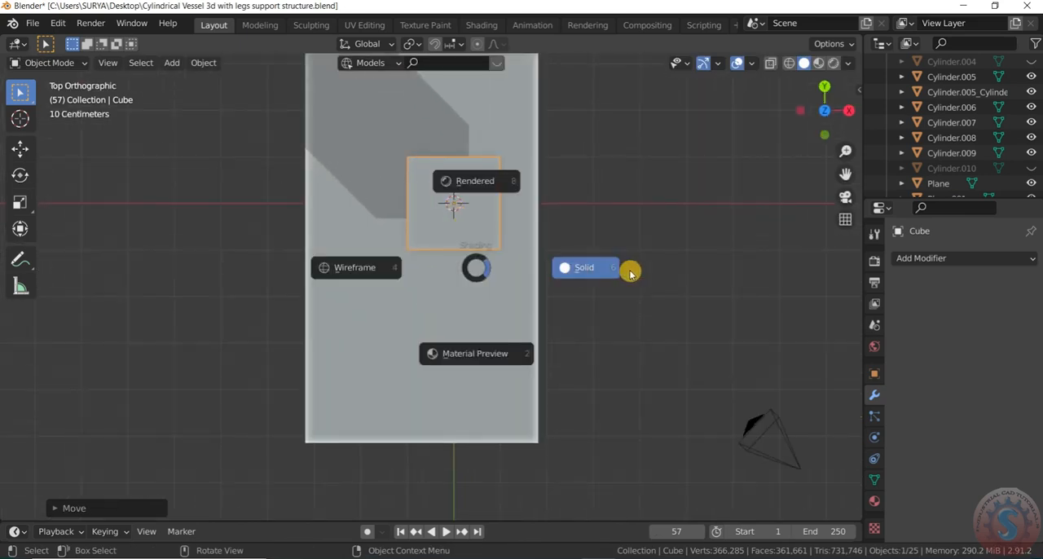
{"action": "left_click", "coordinate": [348, 279]}
{"action": "scroll", "coordinate": [495, 256], "scroll_direction": "down", "scroll_amount": 3}
{"action": "scroll", "coordinate": [484, 255], "scroll_direction": "up", "scroll_amount": 3}
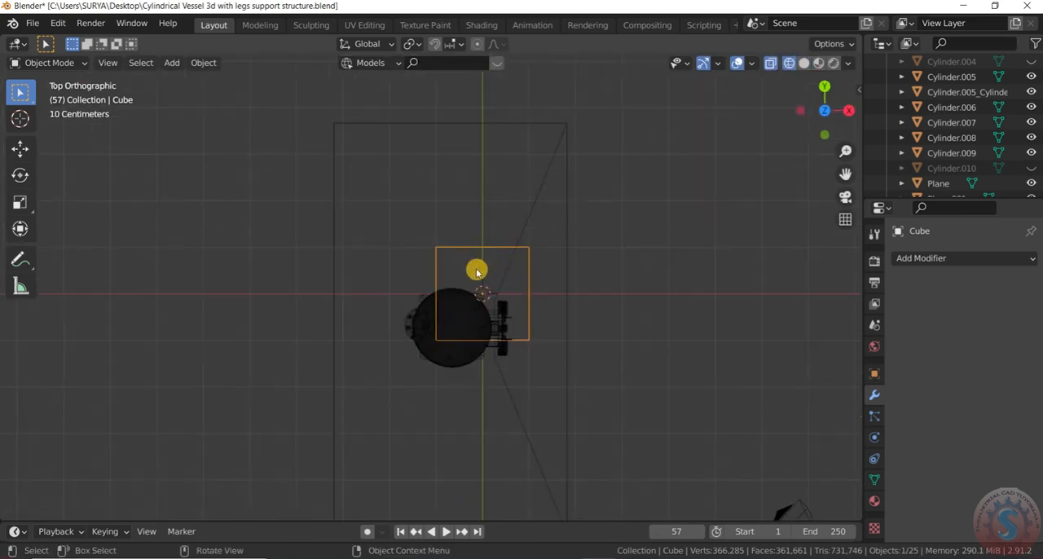
{"action": "key", "text": "s"}
{"action": "left_click", "coordinate": [535, 297]}
{"action": "left_click_drag", "start_coordinate": [535, 304], "coordinate": [505, 306]}
{"action": "scroll", "coordinate": [505, 306], "scroll_direction": "up", "scroll_amount": 2}
Step: Scale the cube to match the upper plane's width and shift it along Y to the plane's far end
{"action": "key", "text": "s"}
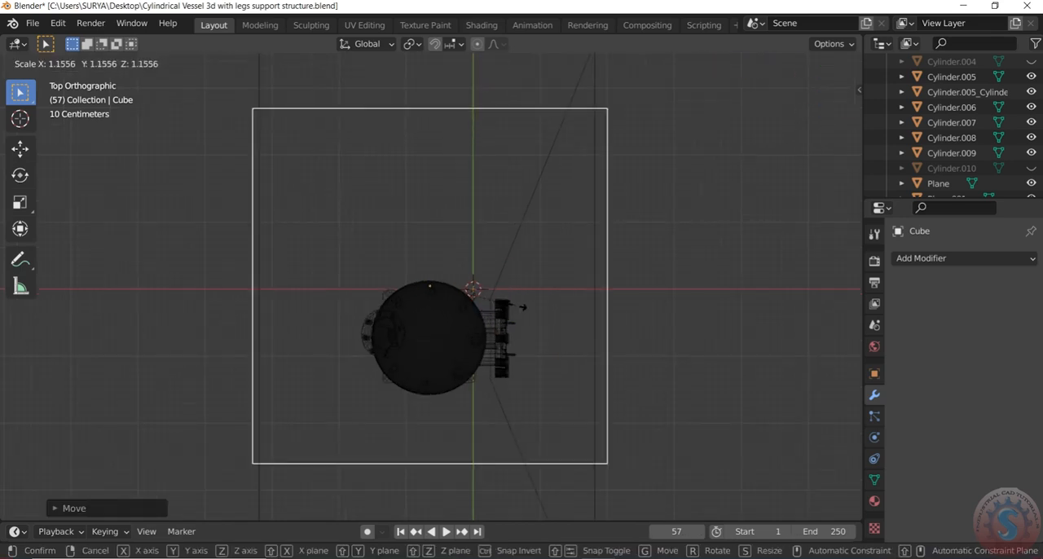
{"action": "left_click", "coordinate": [499, 326]}
{"action": "scroll", "coordinate": [498, 326], "scroll_direction": "down", "scroll_amount": 2}
{"action": "left_click_drag", "start_coordinate": [494, 232], "coordinate": [492, 172]}
{"action": "scroll", "coordinate": [489, 245], "scroll_direction": "down", "scroll_amount": 1}
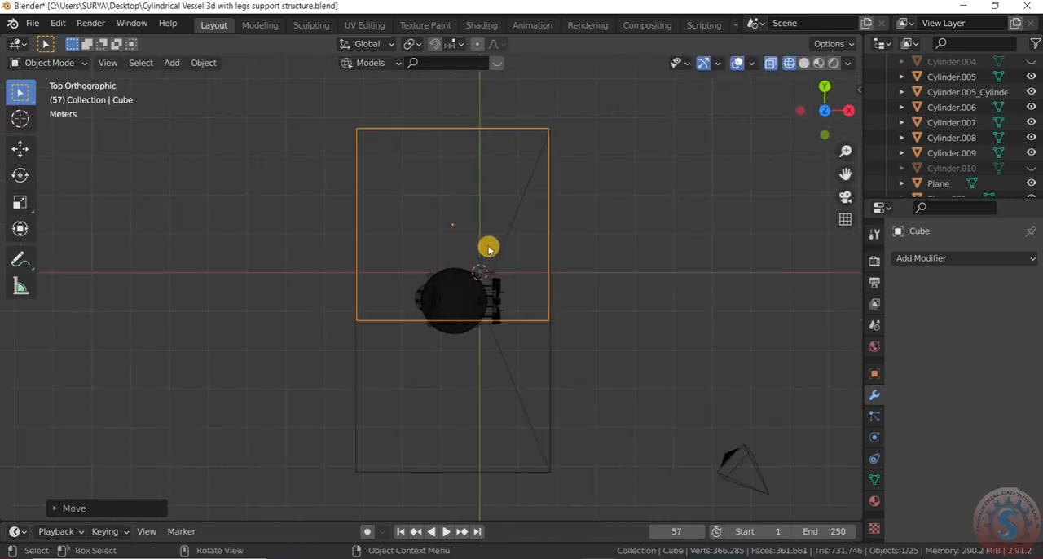
Step: Stretch the cube along Y only, to roughly the length of the upper plane
{"action": "key", "text": "s"}
{"action": "key", "text": "z"}
{"action": "key", "text": "x"}
{"action": "key", "text": "y"}
{"action": "right_click", "coordinate": [481, 354]}
{"action": "scroll", "coordinate": [483, 352], "scroll_direction": "down", "scroll_amount": 3}
{"action": "key", "text": "s"}
{"action": "key", "text": "y"}
{"action": "left_click", "coordinate": [486, 438]}
Step: Move the cube along Y to line up its far edge with the upper plane's edge
{"action": "middle_click_drag", "start_coordinate": [506, 408], "coordinate": [493, 354], "text": "shift"}
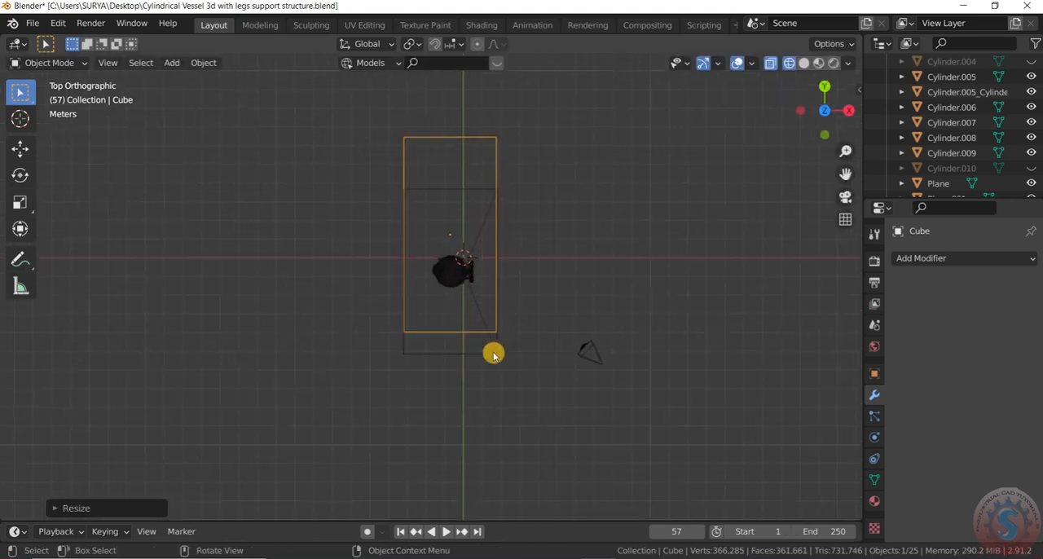
{"action": "scroll", "coordinate": [484, 349], "scroll_direction": "up", "scroll_amount": 2}
{"action": "key", "text": "g"}
{"action": "key", "text": "z"}
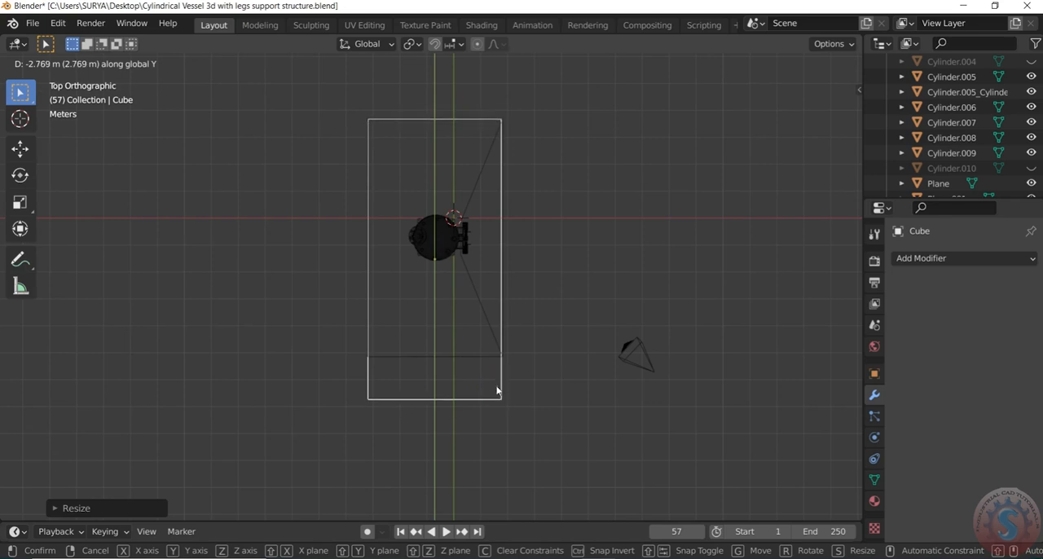
{"action": "left_click", "coordinate": [496, 386]}
Step: Shorten the cube along Y and reposition it so its outline matches the upper plane's outline
{"action": "scroll", "coordinate": [457, 352], "scroll_direction": "up", "scroll_amount": 1}
{"action": "key", "text": "s"}
{"action": "key", "text": "y"}
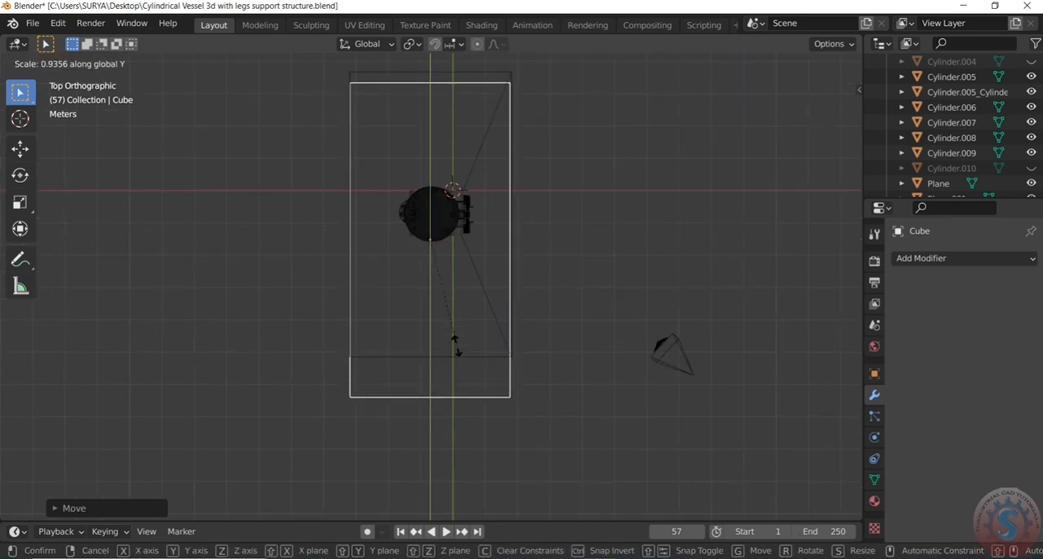
{"action": "left_click", "coordinate": [456, 336]}
{"action": "key", "text": "g"}
{"action": "key", "text": "z"}
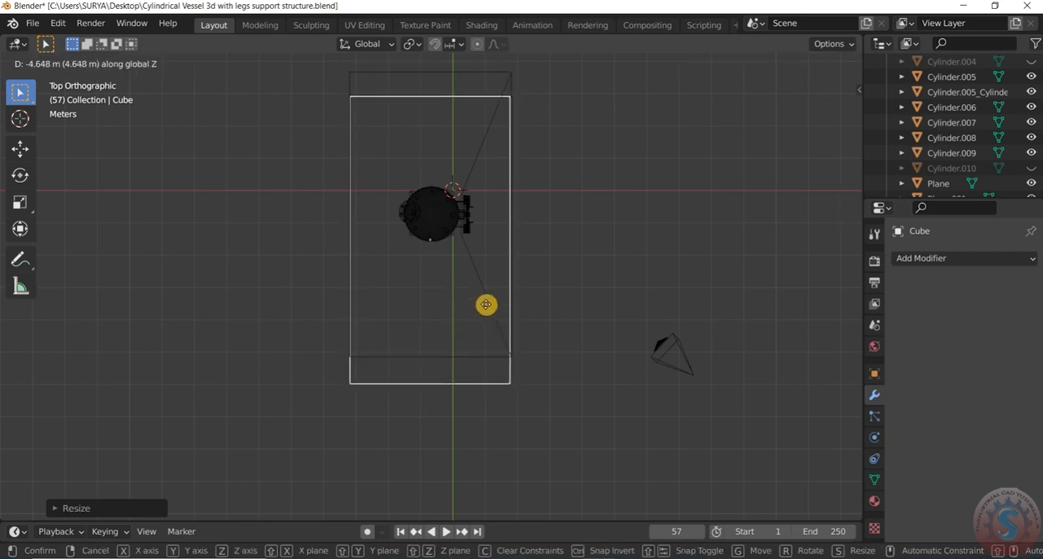
{"action": "left_click", "coordinate": [493, 319]}
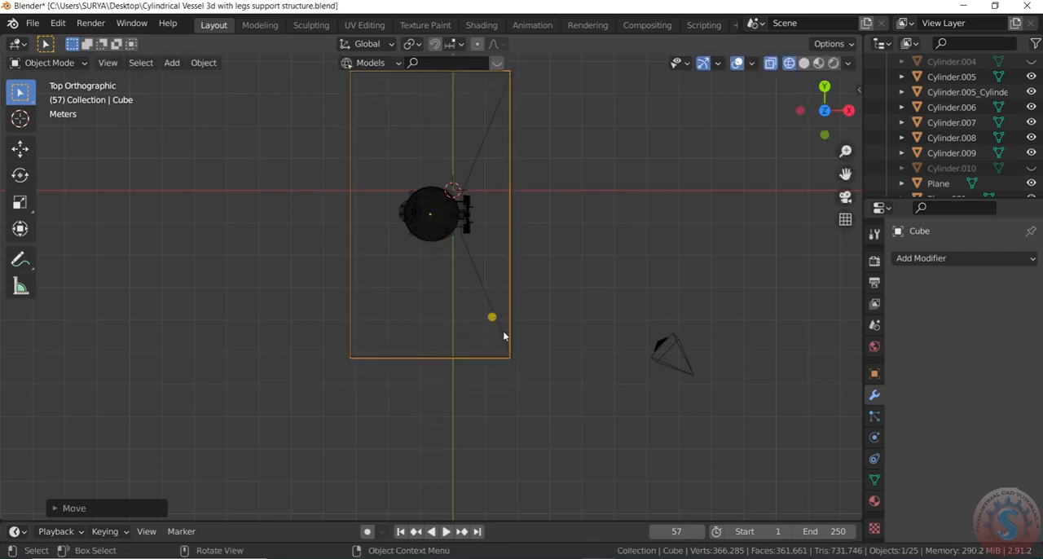
{"action": "left_click", "coordinate": [527, 383]}
Step: Return to solid shading in a perspective view and flatten the cube along Z into a slab
{"action": "scroll", "coordinate": [527, 383], "scroll_direction": "down", "scroll_amount": 2}
{"action": "left_click_drag", "start_coordinate": [819, 129], "coordinate": [678, 10]}
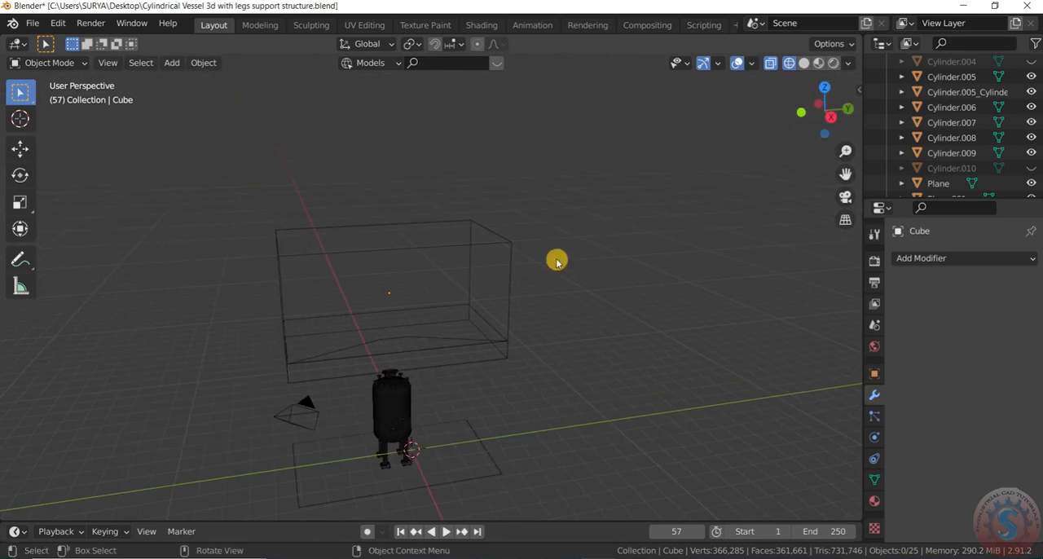
{"action": "scroll", "coordinate": [530, 292], "scroll_direction": "up", "scroll_amount": 2}
{"action": "scroll", "coordinate": [627, 285], "scroll_direction": "down", "scroll_amount": 2}
{"action": "key", "text": "z"}
{"action": "left_click", "coordinate": [752, 352]}
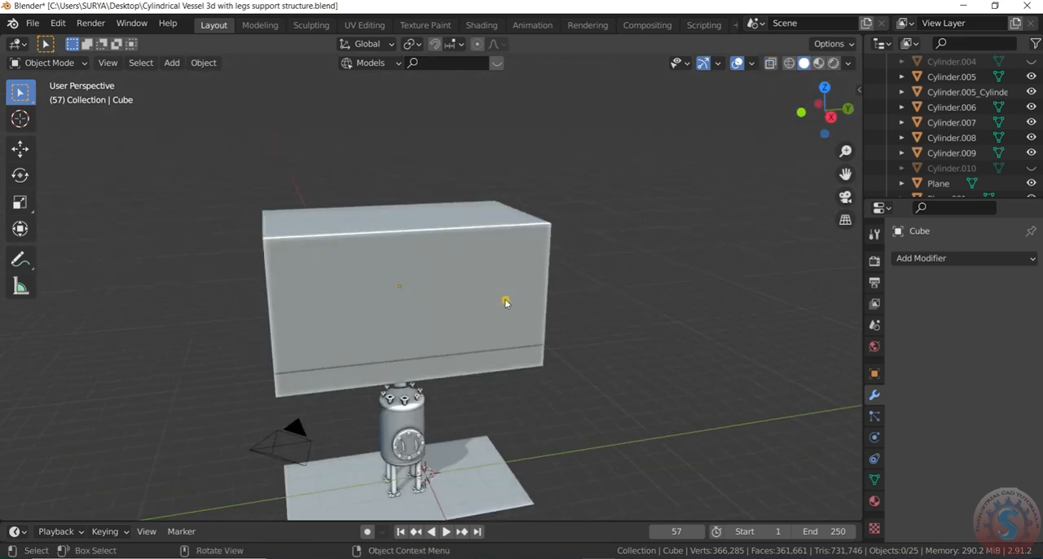
{"action": "key", "text": "s"}
{"action": "key", "text": "z"}
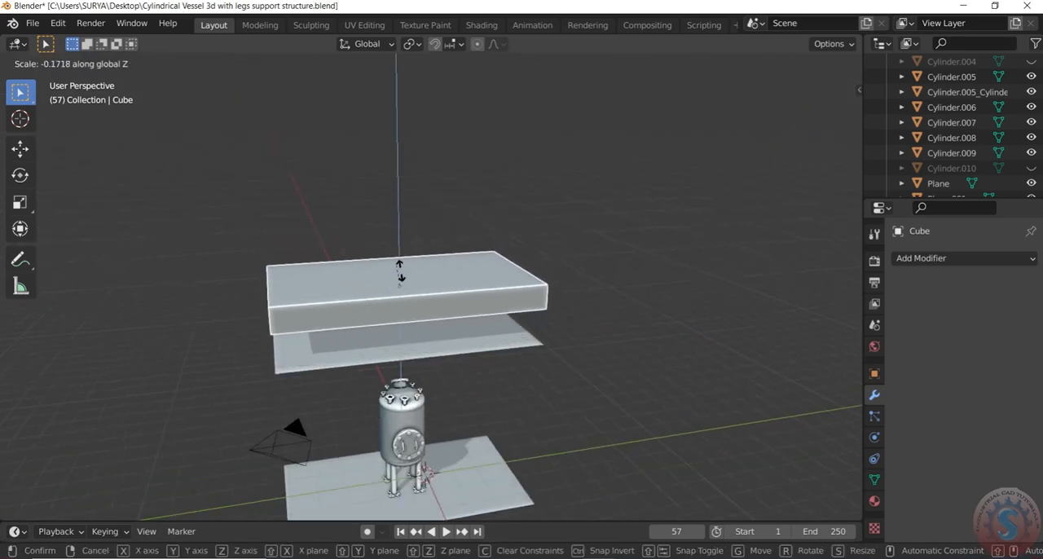
{"action": "left_click", "coordinate": [398, 294]}
Step: Thin the slab further along Z to a plate only slightly thicker than the upper plane
{"action": "scroll", "coordinate": [399, 291], "scroll_direction": "down", "scroll_amount": 2}
{"action": "left_click_drag", "start_coordinate": [828, 116], "coordinate": [757, 110]}
{"action": "scroll", "coordinate": [181, 407], "scroll_direction": "down", "scroll_amount": 3}
{"action": "scroll", "coordinate": [421, 291], "scroll_direction": "up", "scroll_amount": 8}
{"action": "key", "text": "s"}
{"action": "key", "text": "z"}
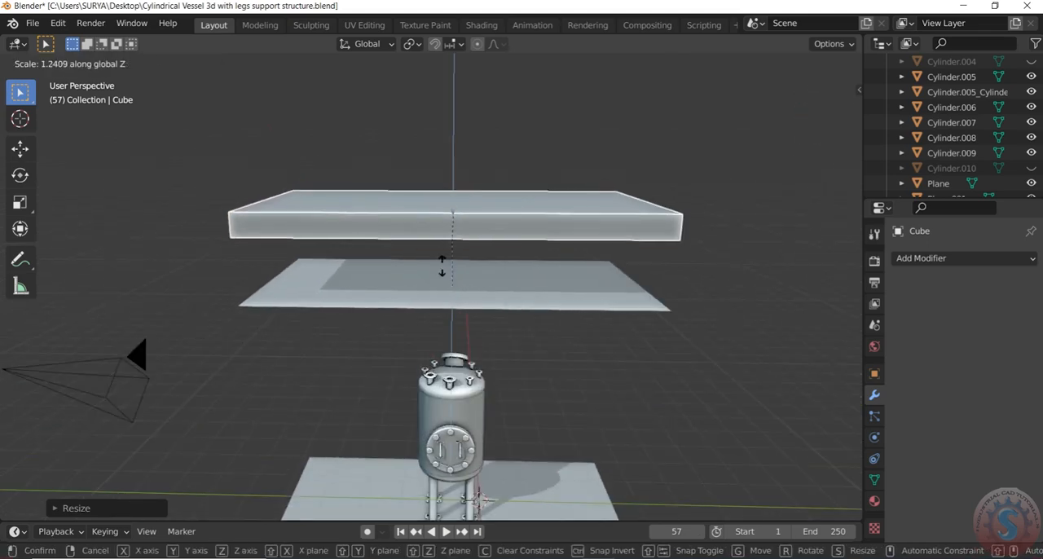
{"action": "left_click", "coordinate": [454, 219]}
Step: Lower the thin slab along Z onto the upper plane above the vessel
{"action": "key", "text": "g"}
{"action": "key", "text": "z"}
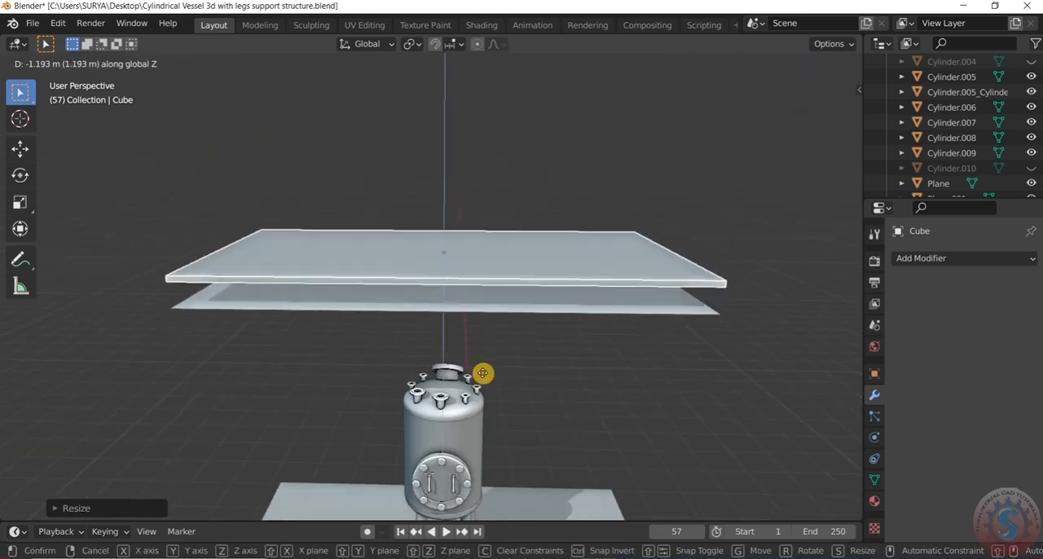
{"action": "left_click", "coordinate": [484, 386]}
{"action": "left_click", "coordinate": [576, 385]}
{"action": "scroll", "coordinate": [592, 366], "scroll_direction": "down", "scroll_amount": 3}
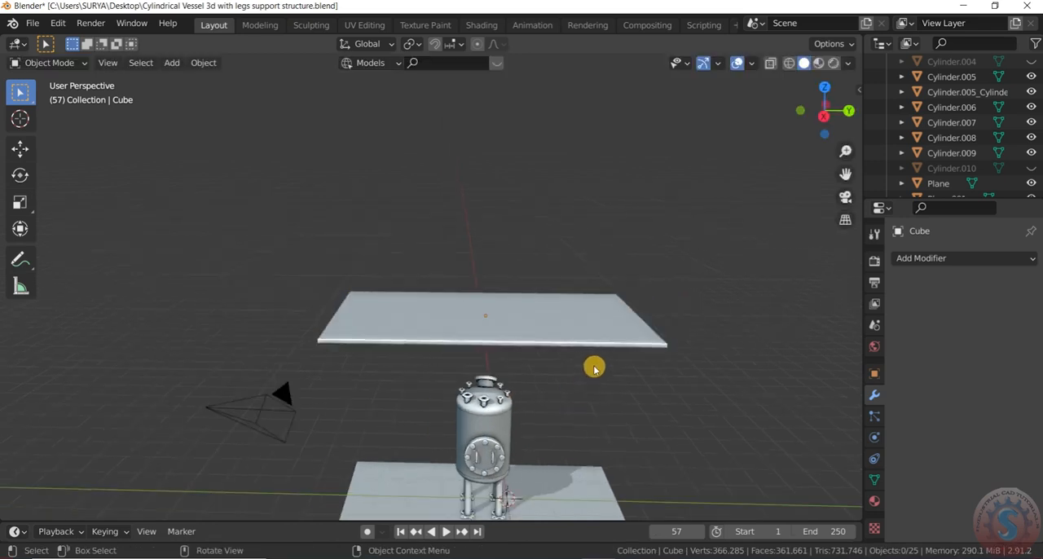
{"action": "scroll", "coordinate": [608, 352], "scroll_direction": "up", "scroll_amount": 7}
{"action": "middle_click_drag", "start_coordinate": [609, 350], "coordinate": [633, 272]}
{"action": "left_click", "coordinate": [652, 282]}
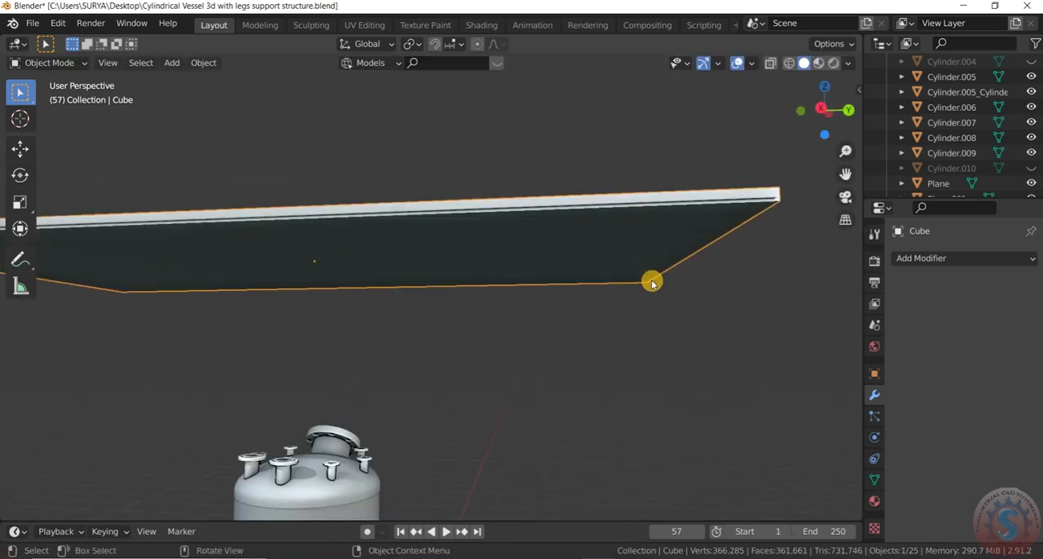
{"action": "key", "text": "g"}
{"action": "key", "text": "z"}
{"action": "right_click", "coordinate": [642, 364]}
Step: Move the original upper plane about 3.75 m up along Z, clear of the slab
{"action": "scroll", "coordinate": [625, 330], "scroll_direction": "down", "scroll_amount": 3}
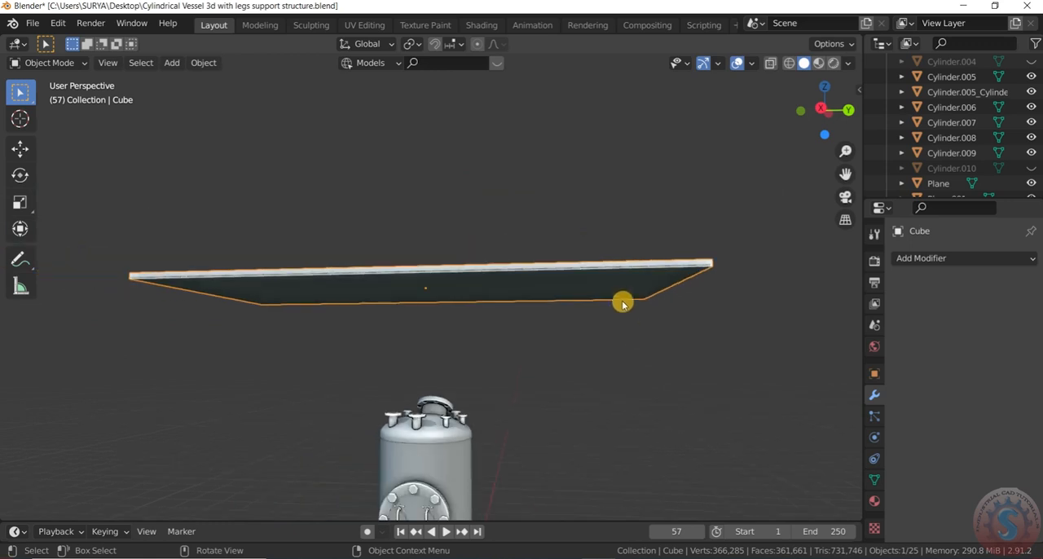
{"action": "key", "text": "g"}
{"action": "key", "text": "z"}
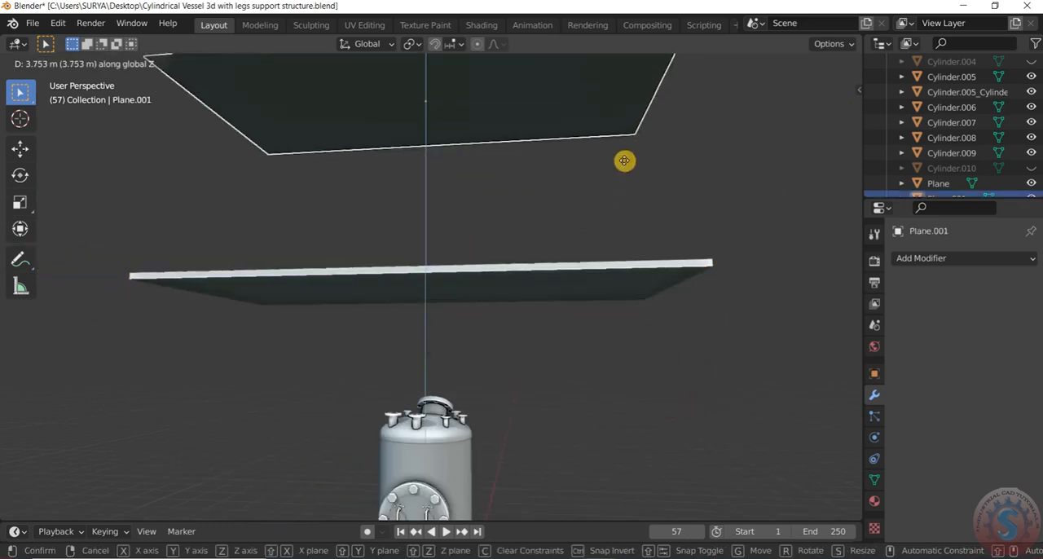
{"action": "left_click", "coordinate": [625, 159]}
{"action": "scroll", "coordinate": [644, 156], "scroll_direction": "down", "scroll_amount": 5}
{"action": "left_click_drag", "start_coordinate": [814, 120], "coordinate": [815, 153]}
{"action": "scroll", "coordinate": [648, 281], "scroll_direction": "up", "scroll_amount": 2}
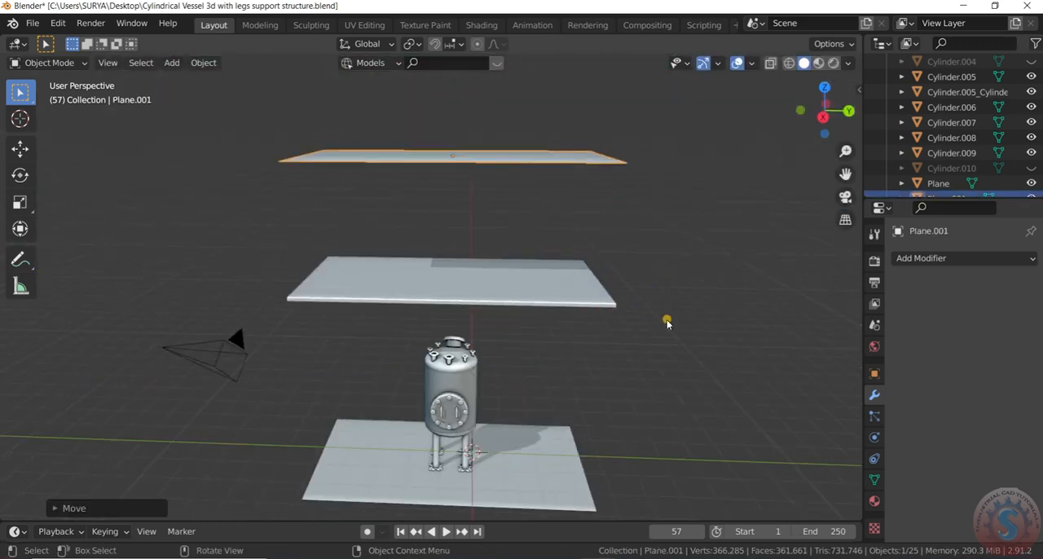
Step: Add a new mesh cylinder to the scene
{"action": "key", "text": "shift+a"}
{"action": "mouse_move", "coordinate": [641, 254]}
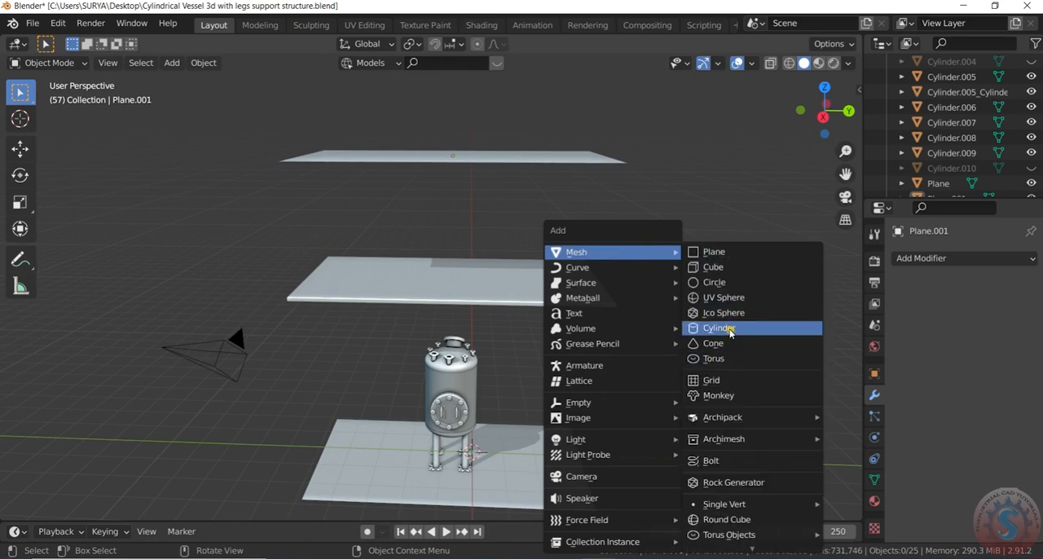
{"action": "left_click", "coordinate": [731, 331]}
{"action": "scroll", "coordinate": [496, 442], "scroll_direction": "up", "scroll_amount": 4}
{"action": "scroll", "coordinate": [496, 444], "scroll_direction": "down", "scroll_amount": 4}
{"action": "scroll", "coordinate": [498, 447], "scroll_direction": "up", "scroll_amount": 2}
{"action": "scroll", "coordinate": [499, 447], "scroll_direction": "down", "scroll_amount": 3}
Step: Delete the original upper plane above the slab, keeping the slab and the new cylinder
{"action": "left_click_drag", "start_coordinate": [559, 290], "coordinate": [503, 225]}
{"action": "scroll", "coordinate": [573, 295], "scroll_direction": "up", "scroll_amount": 2}
{"action": "key", "text": "Delete"}
{"action": "scroll", "coordinate": [506, 356], "scroll_direction": "down", "scroll_amount": 3}
{"action": "scroll", "coordinate": [497, 404], "scroll_direction": "up", "scroll_amount": 3}
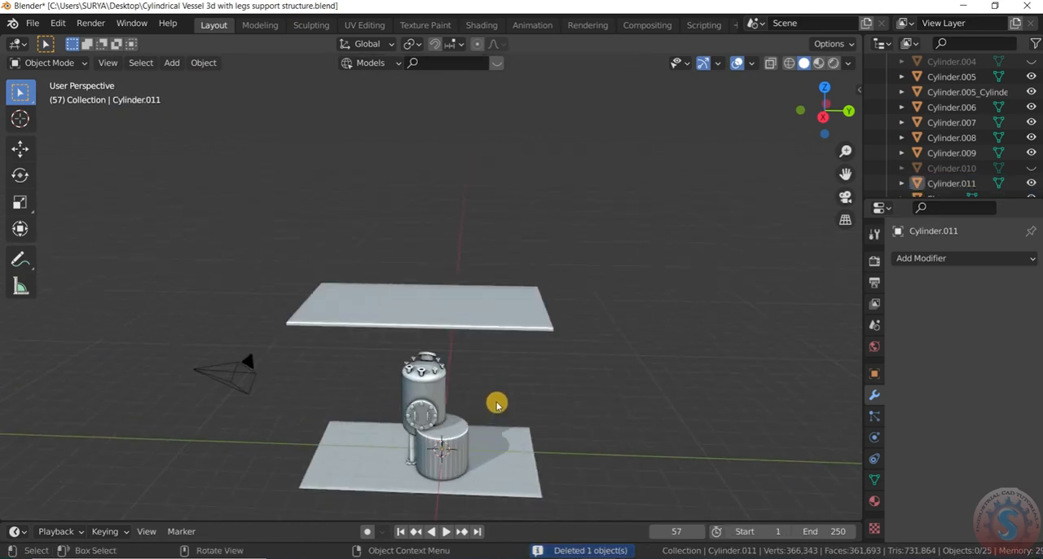
Step: Move the new cylinder along Y into line with the vessel and raise it about 5.9 m along Z through the slab
{"action": "scroll", "coordinate": [456, 473], "scroll_direction": "up", "scroll_amount": 2}
{"action": "key", "text": "g"}
{"action": "key", "text": "y"}
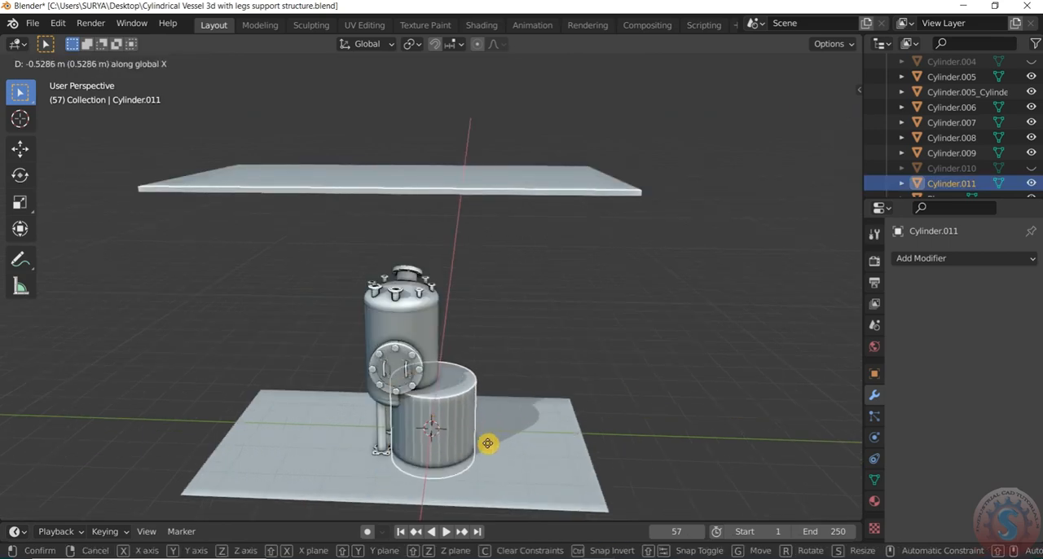
{"action": "left_click", "coordinate": [465, 440]}
{"action": "key", "text": "g"}
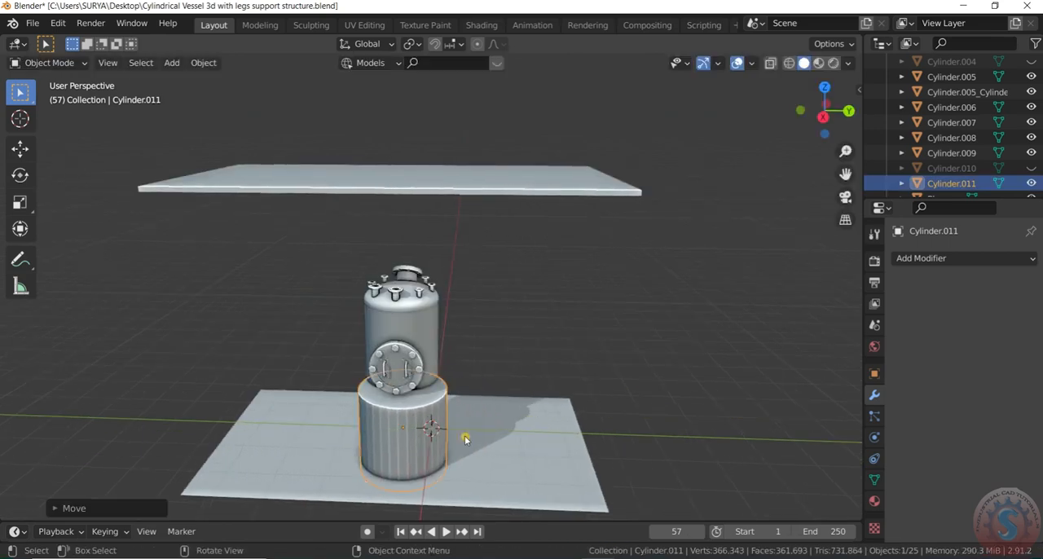
{"action": "key", "text": "z"}
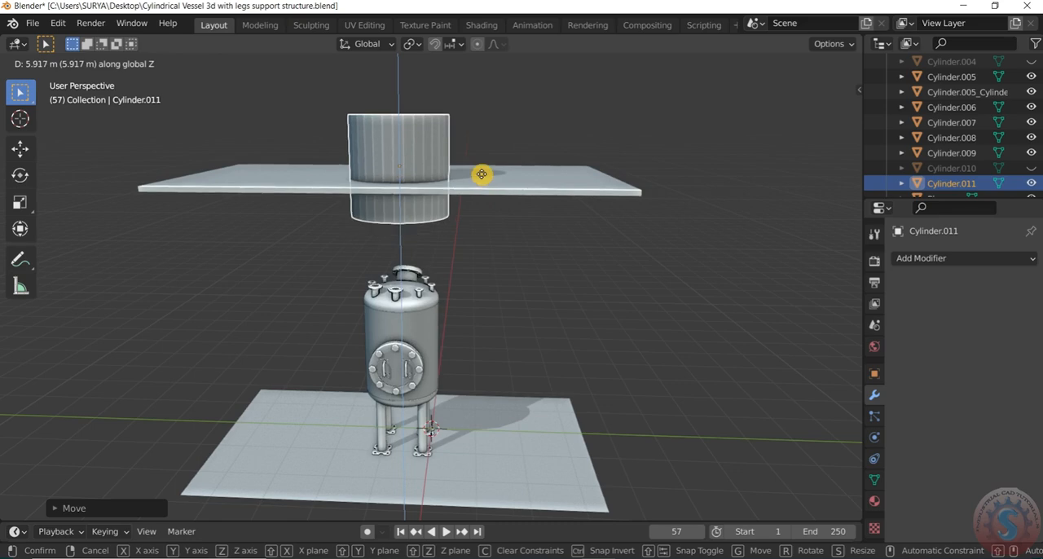
{"action": "left_click", "coordinate": [482, 175]}
Step: In a wireframe top view, move the cylinder by about -0.63 m in X and -0.09 m in Y to centre it around the vessel
{"action": "scroll", "coordinate": [493, 317], "scroll_direction": "down", "scroll_amount": 4}
{"action": "scroll", "coordinate": [521, 256], "scroll_direction": "up", "scroll_amount": 3}
{"action": "key", "text": "KP_0"}
{"action": "key", "text": "KP_7"}
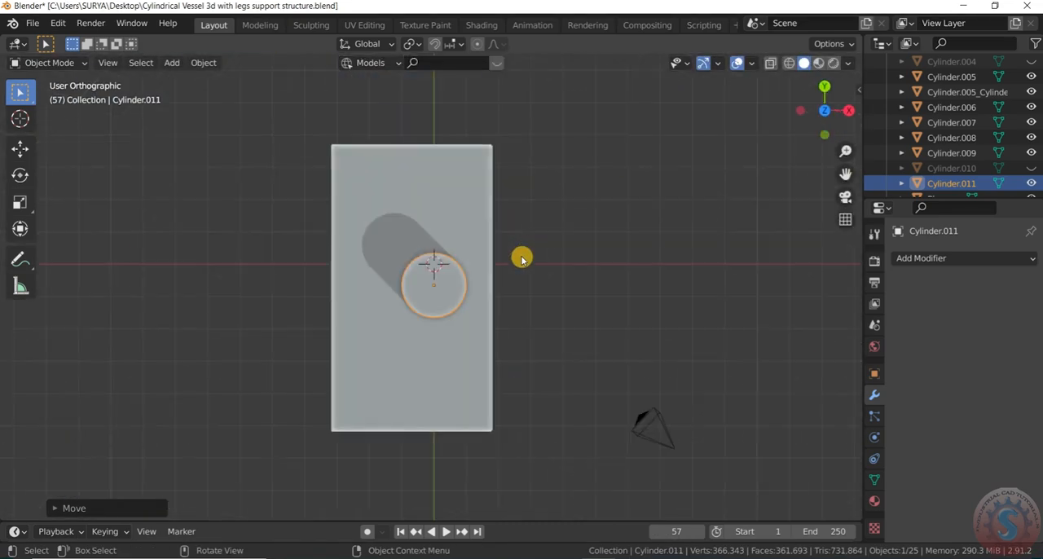
{"action": "scroll", "coordinate": [489, 293], "scroll_direction": "up", "scroll_amount": 1}
{"action": "key", "text": "z"}
{"action": "left_click", "coordinate": [424, 335]}
{"action": "scroll", "coordinate": [466, 302], "scroll_direction": "up", "scroll_amount": 3}
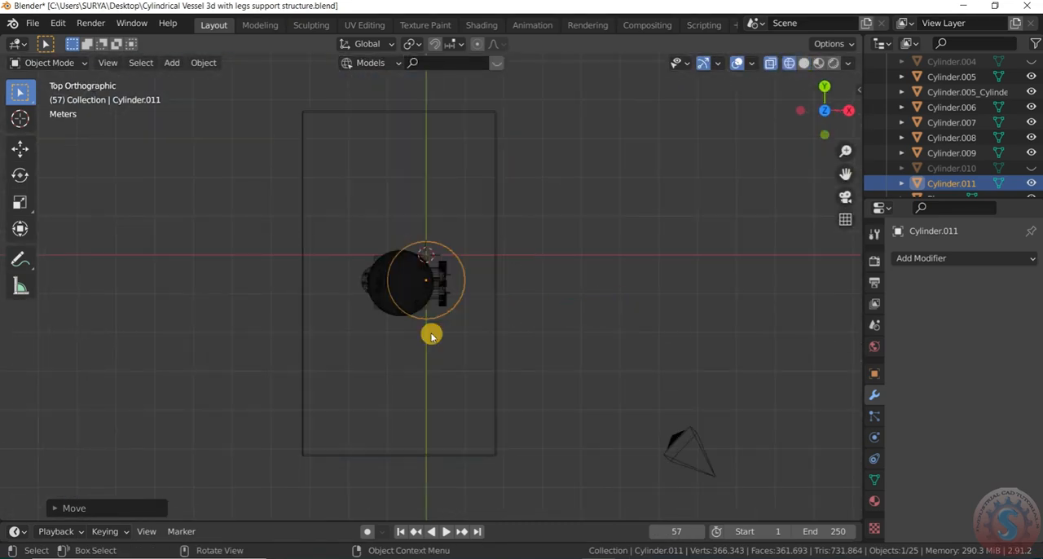
{"action": "key", "text": "g"}
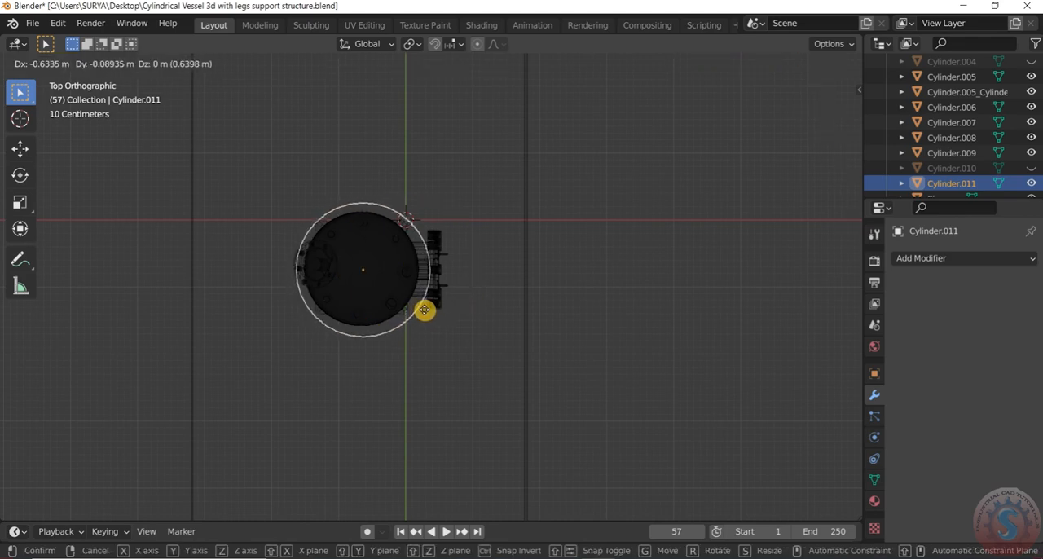
{"action": "left_click", "coordinate": [422, 307]}
Step: Adjust the cylinder's scale slightly and recentre it around the vessel's outline
{"action": "scroll", "coordinate": [421, 307], "scroll_direction": "up", "scroll_amount": 2}
{"action": "key", "text": "s"}
{"action": "left_click", "coordinate": [429, 313]}
{"action": "key", "text": "g"}
{"action": "left_click", "coordinate": [431, 318]}
Step: Return to solid shading in a perspective view and shade the cylinder smooth with Auto Smooth on its normals
{"action": "scroll", "coordinate": [666, 270], "scroll_direction": "down", "scroll_amount": 6}
{"action": "mouse_move", "coordinate": [665, 270]}
{"action": "middle_mouse_down"}
{"action": "mouse_move", "coordinate": [621, 393]}
{"action": "mouse_move", "coordinate": [644, 379]}
{"action": "middle_mouse_up"}
{"action": "left_click", "coordinate": [644, 380]}
{"action": "key", "text": "z"}
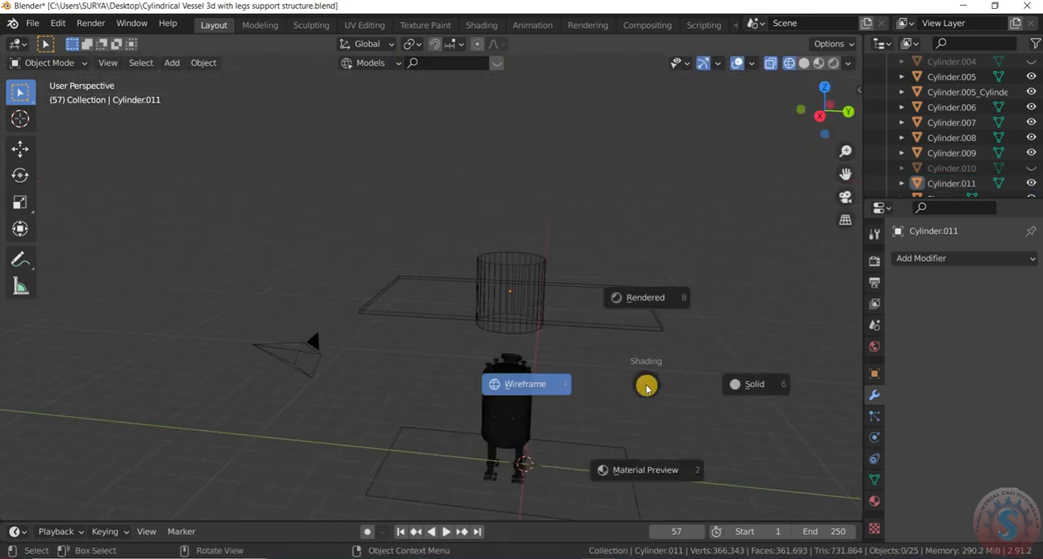
{"action": "left_click", "coordinate": [756, 395]}
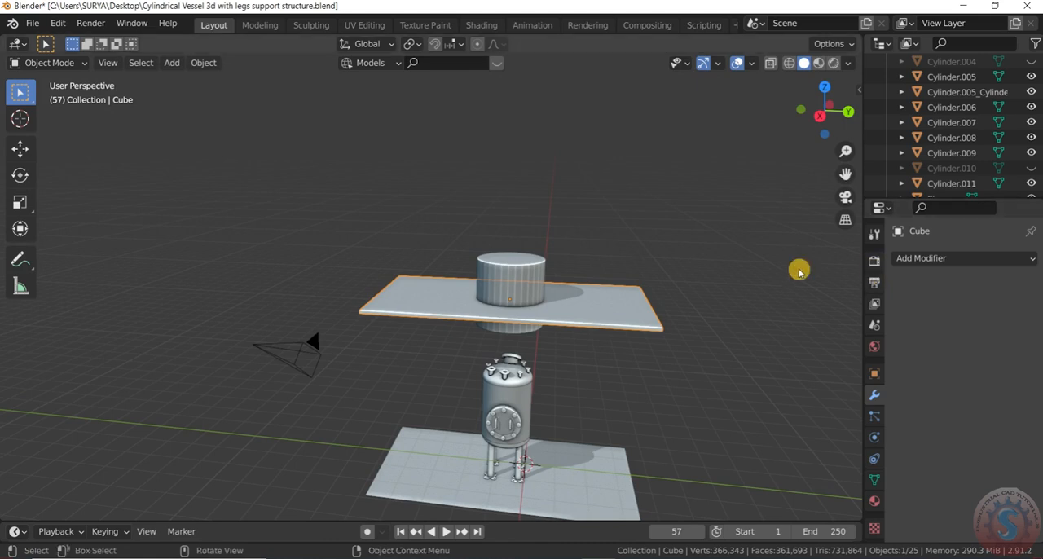
{"action": "left_click", "coordinate": [597, 325]}
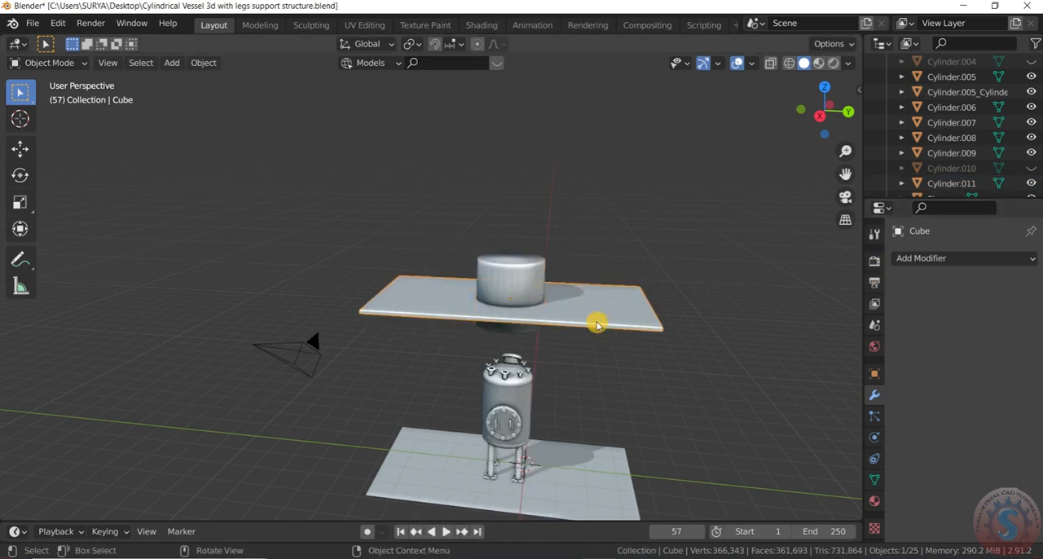
{"action": "left_click", "coordinate": [523, 283]}
{"action": "left_click", "coordinate": [874, 480]}
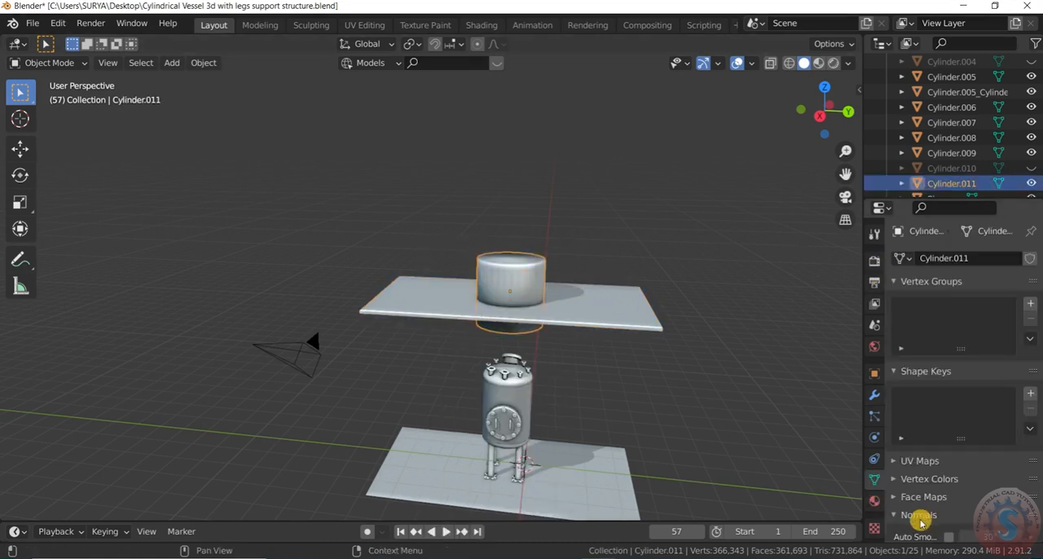
Step: Add a Boolean modifier set to Difference to the upper slab, with the cylinder passing through it as the cutting object
{"action": "right_click", "coordinate": [599, 326]}
{"action": "left_click", "coordinate": [545, 273]}
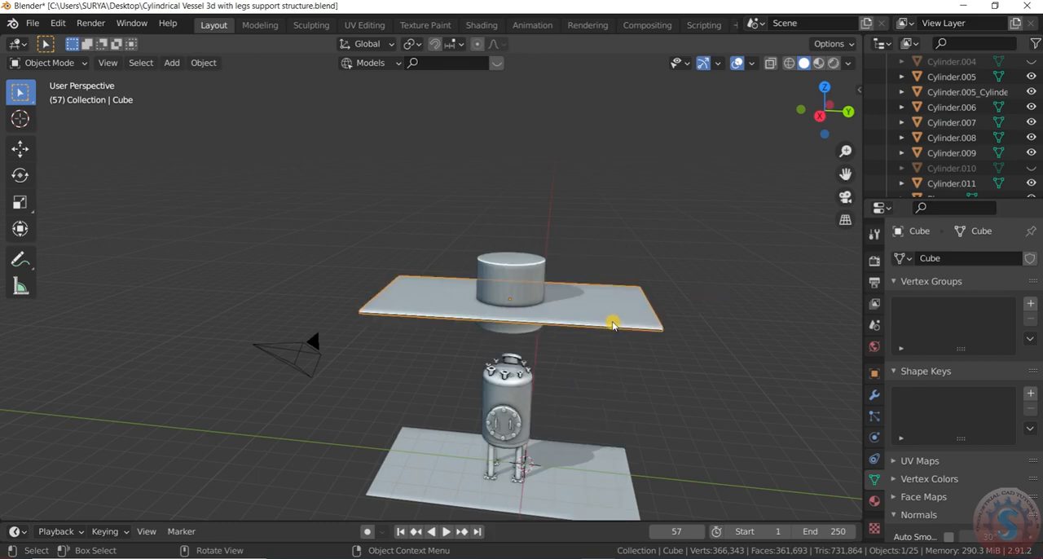
{"action": "left_click", "coordinate": [499, 279]}
{"action": "left_click", "coordinate": [598, 323]}
{"action": "left_click", "coordinate": [874, 395]}
{"action": "left_click", "coordinate": [922, 259]}
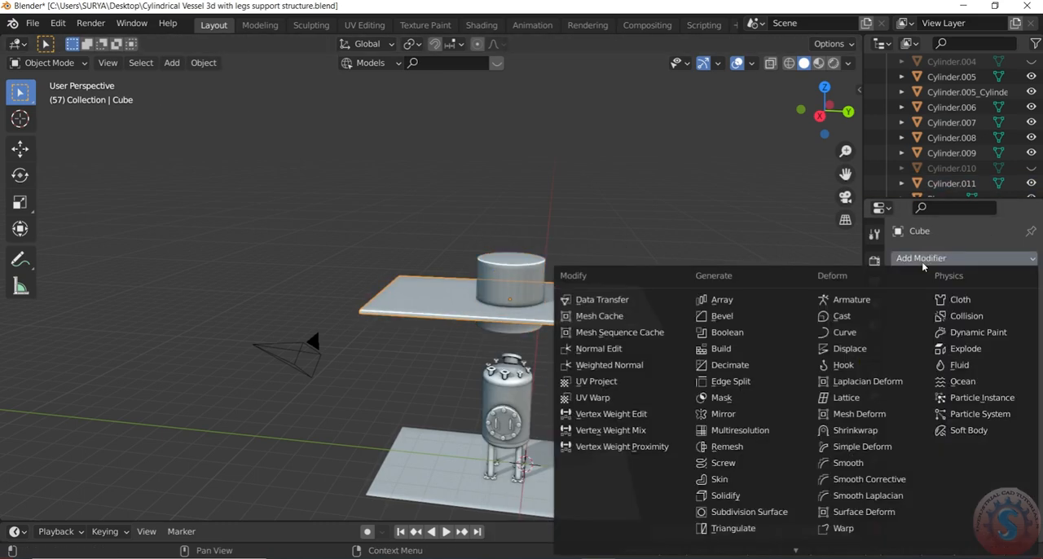
{"action": "left_click", "coordinate": [727, 333]}
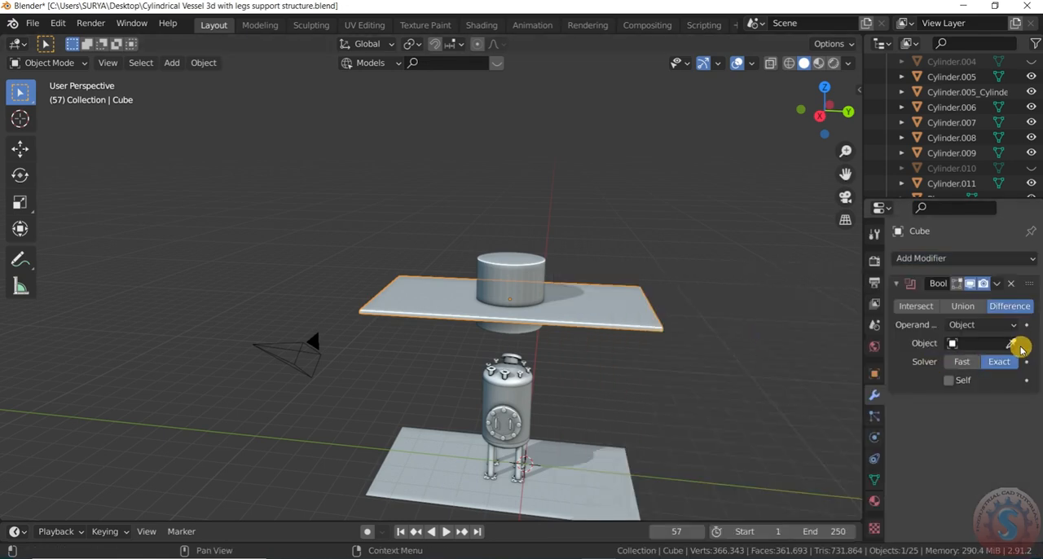
{"action": "left_click", "coordinate": [549, 267]}
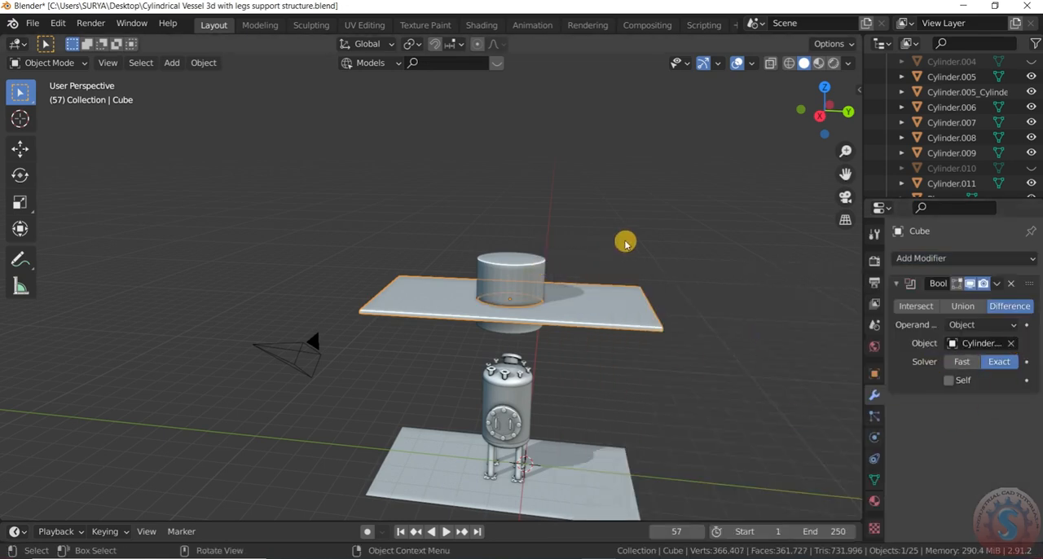
Step: Hide the cutting cylinder in the viewport and select the upper slab
{"action": "left_click", "coordinate": [523, 275]}
{"action": "left_click", "coordinate": [1031, 183]}
{"action": "scroll", "coordinate": [601, 275], "scroll_direction": "down", "scroll_amount": 2}
{"action": "left_click", "coordinate": [619, 308]}
{"action": "scroll", "coordinate": [611, 321], "scroll_direction": "up", "scroll_amount": 5}
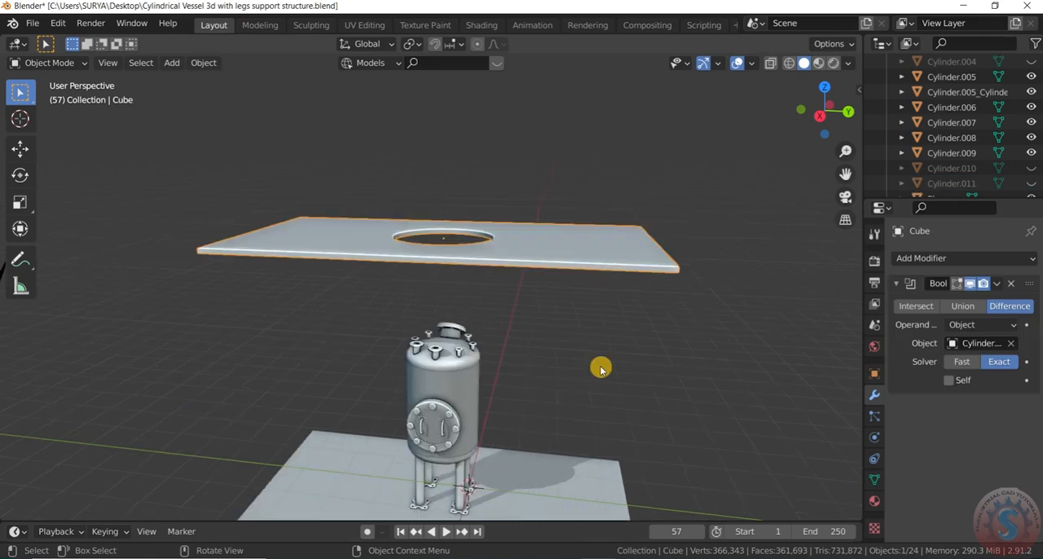
{"action": "key", "text": "g"}
{"action": "key", "text": "z"}
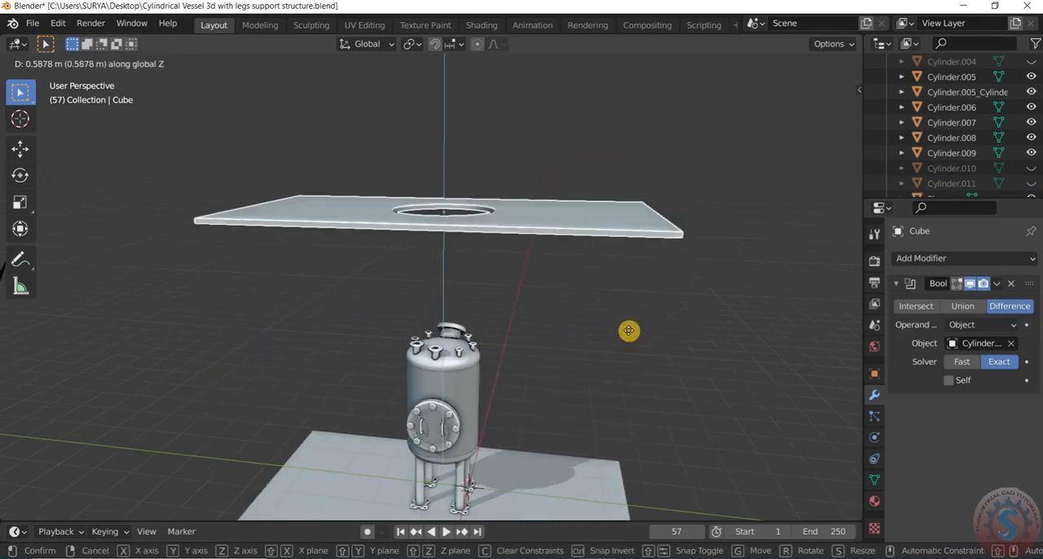
{"action": "right_click", "coordinate": [642, 309]}
Step: Apply the Boolean modifier on the upper slab
{"action": "scroll", "coordinate": [644, 303], "scroll_direction": "down", "scroll_amount": 2}
{"action": "middle_click_drag", "start_coordinate": [644, 303], "coordinate": [669, 363]}
{"action": "left_click", "coordinate": [999, 285]}
{"action": "left_click", "coordinate": [937, 302]}
Step: Lower the upper slab along Z until the vessel's head projects through the circular opening
{"action": "scroll", "coordinate": [701, 273], "scroll_direction": "down", "scroll_amount": 2}
{"action": "middle_click_drag", "start_coordinate": [753, 340], "coordinate": [714, 309]}
{"action": "key", "text": "g"}
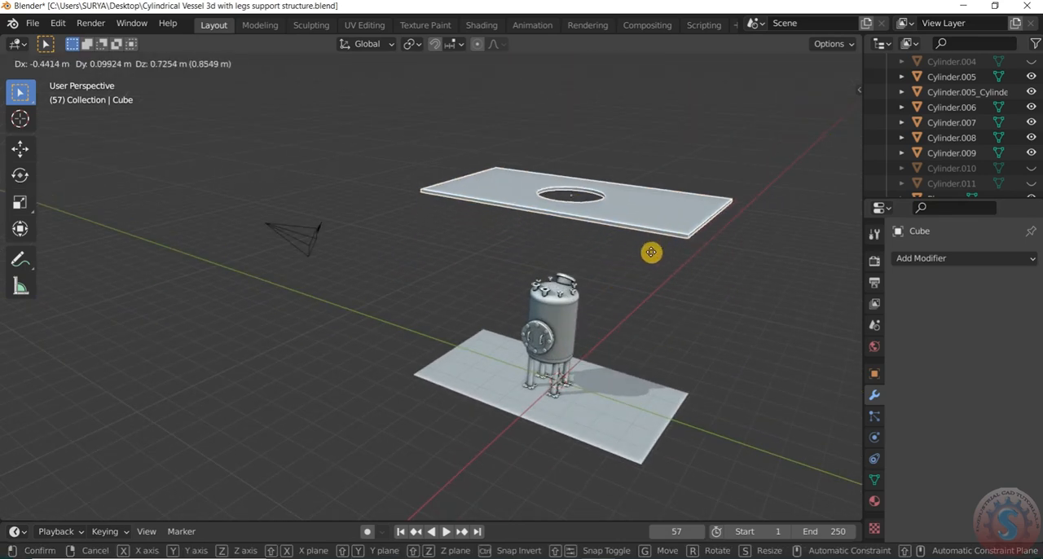
{"action": "key", "text": "z"}
{"action": "left_click", "coordinate": [652, 355]}
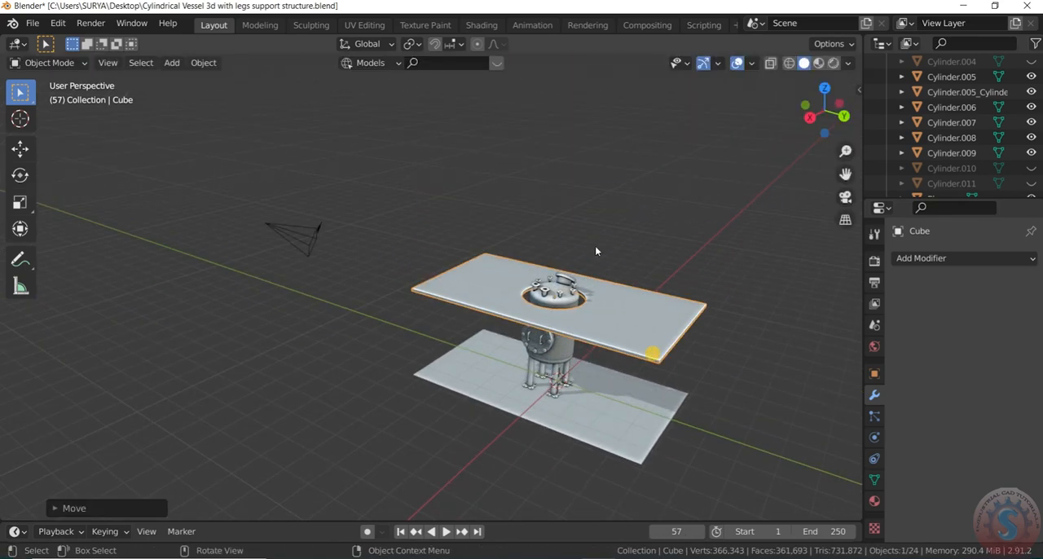
Step: Examine how the slab's opening sits around the vessel from several angles
{"action": "scroll", "coordinate": [636, 312], "scroll_direction": "up", "scroll_amount": 4}
{"action": "left_click_drag", "start_coordinate": [840, 105], "coordinate": [838, 106]}
{"action": "scroll", "coordinate": [489, 317], "scroll_direction": "down", "scroll_amount": 1}
{"action": "middle_click_drag", "start_coordinate": [594, 406], "coordinate": [524, 338], "text": "shift"}
{"action": "scroll", "coordinate": [517, 352], "scroll_direction": "down", "scroll_amount": 1}
{"action": "scroll", "coordinate": [516, 350], "scroll_direction": "up", "scroll_amount": 1}
{"action": "scroll", "coordinate": [510, 383], "scroll_direction": "down", "scroll_amount": 1}
{"action": "left_click", "coordinate": [503, 414]}
{"action": "left_click_drag", "start_coordinate": [832, 113], "coordinate": [831, 105]}
{"action": "scroll", "coordinate": [528, 264], "scroll_direction": "down", "scroll_amount": 1}
Step: Save the Blender file with the finished slab
{"action": "key", "text": "shift+s"}
{"action": "left_click", "coordinate": [626, 207]}
{"action": "scroll", "coordinate": [605, 289], "scroll_direction": "up", "scroll_amount": 2}
{"action": "scroll", "coordinate": [593, 298], "scroll_direction": "down", "scroll_amount": 2}
{"action": "scroll", "coordinate": [531, 298], "scroll_direction": "up", "scroll_amount": 1}
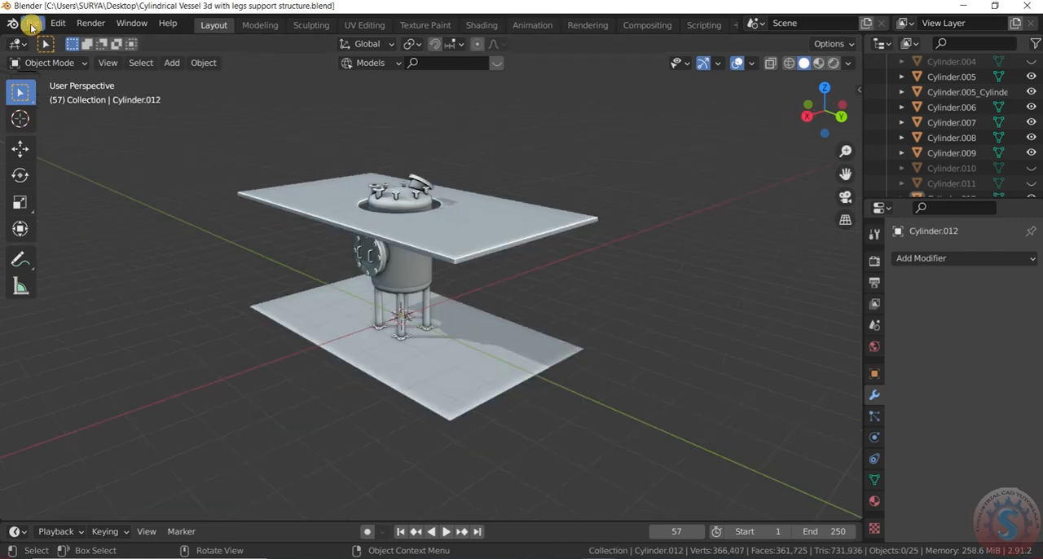
{"action": "key", "text": "shift+a"}
{"action": "mouse_move", "coordinate": [407, 177]}
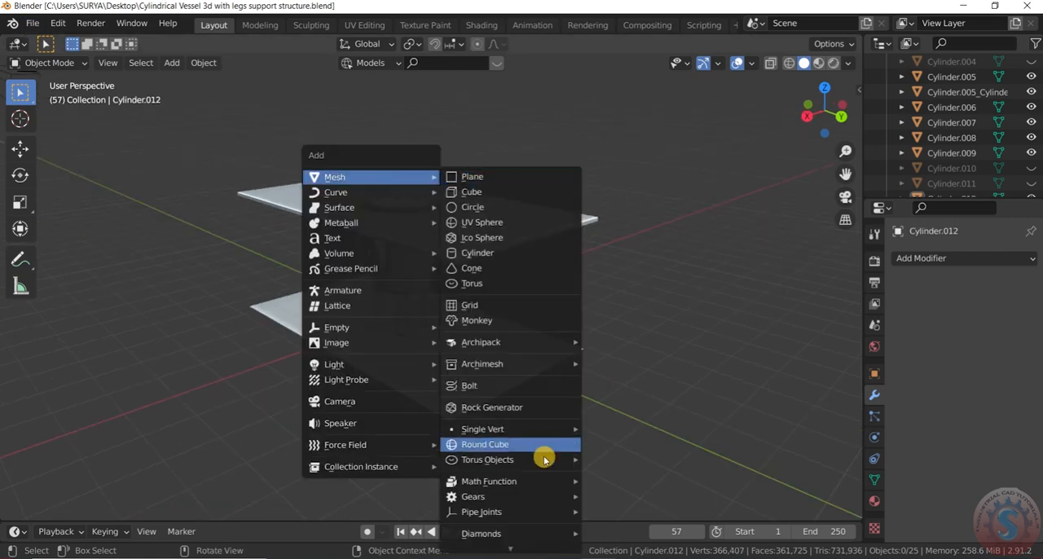
{"action": "mouse_move", "coordinate": [537, 356]}
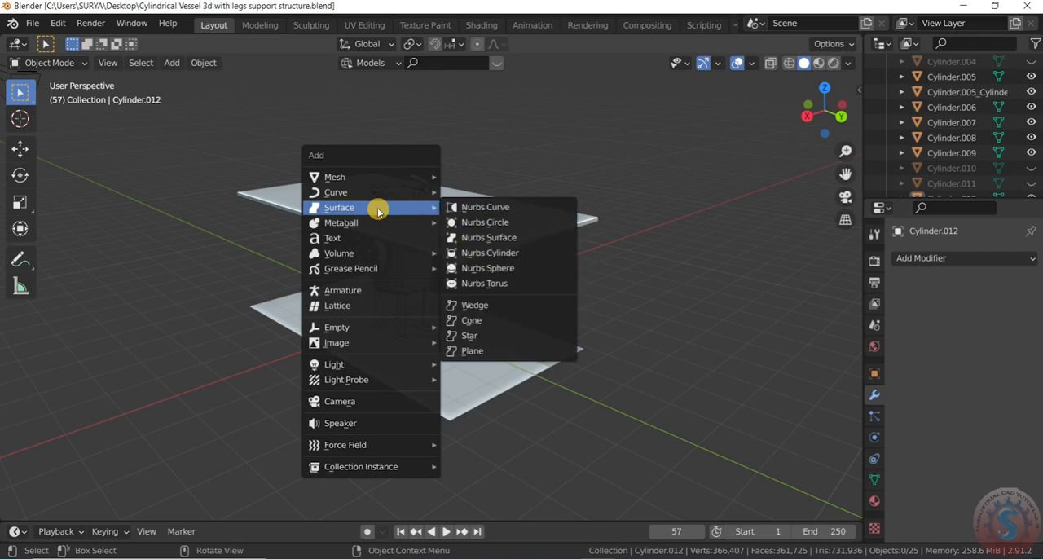
{"action": "mouse_move", "coordinate": [379, 196]}
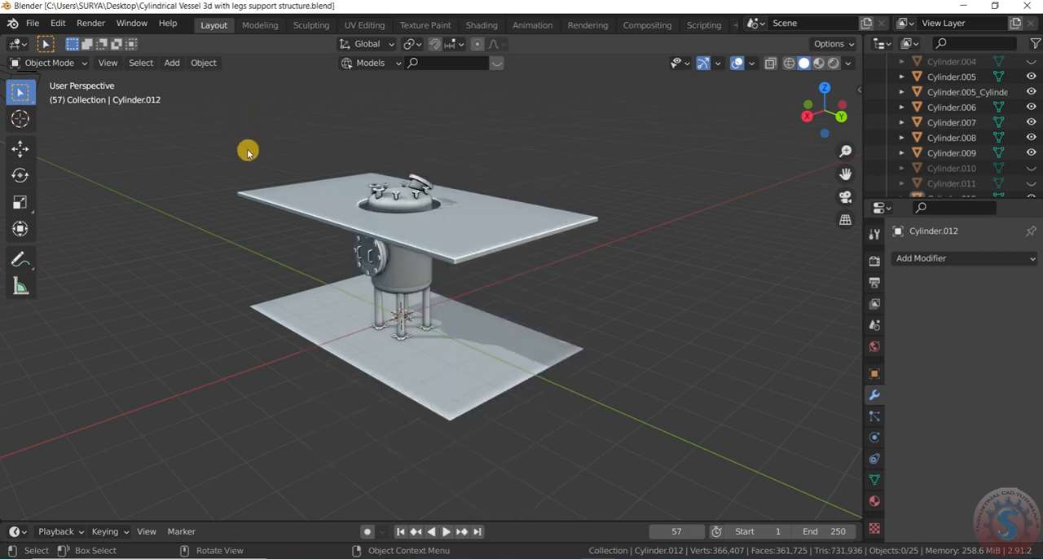
Step: Add an Archimesh column to the scene
{"action": "key", "text": "shift+a"}
{"action": "mouse_move", "coordinate": [237, 90]}
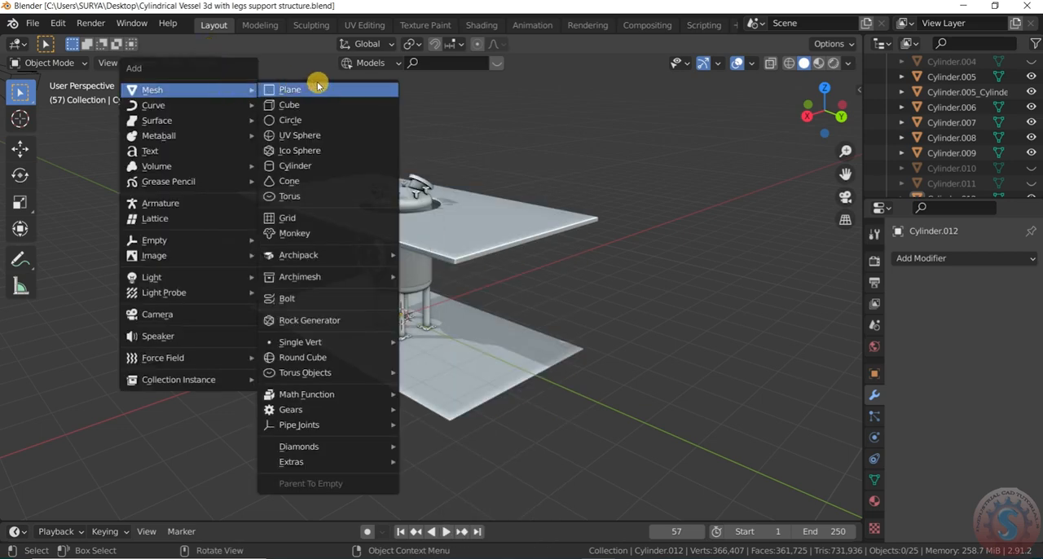
{"action": "mouse_move", "coordinate": [342, 256]}
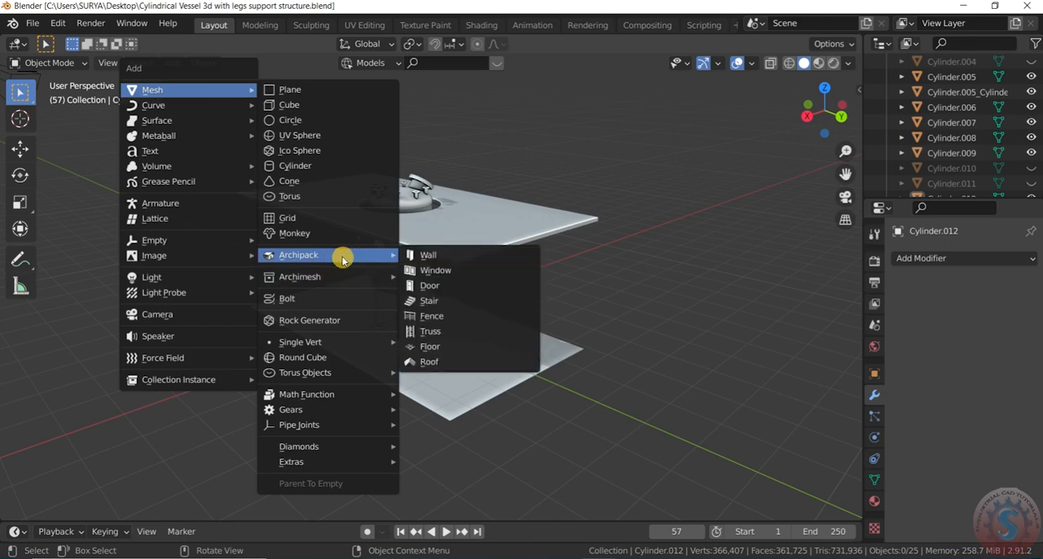
{"action": "mouse_move", "coordinate": [345, 282]}
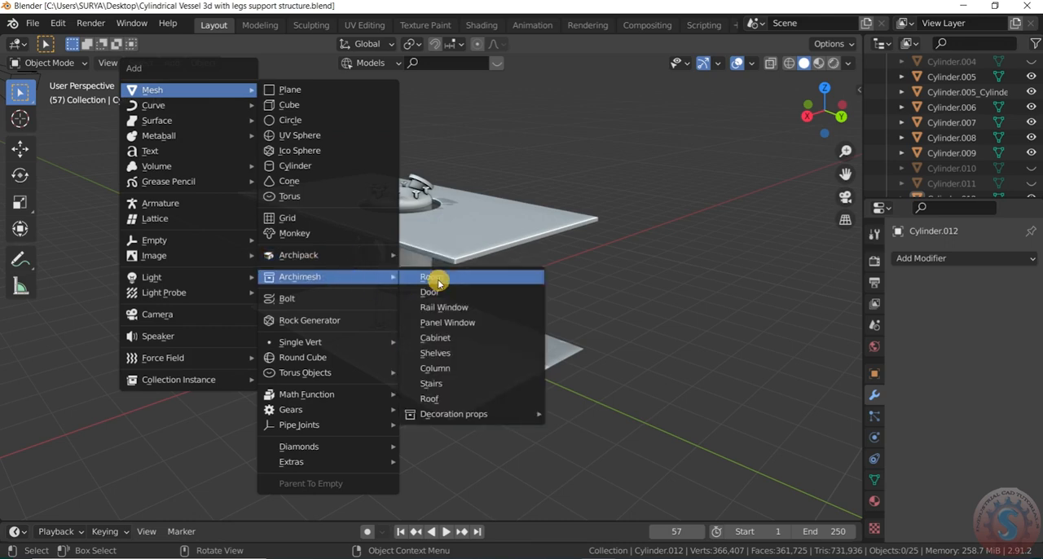
{"action": "left_click", "coordinate": [440, 368]}
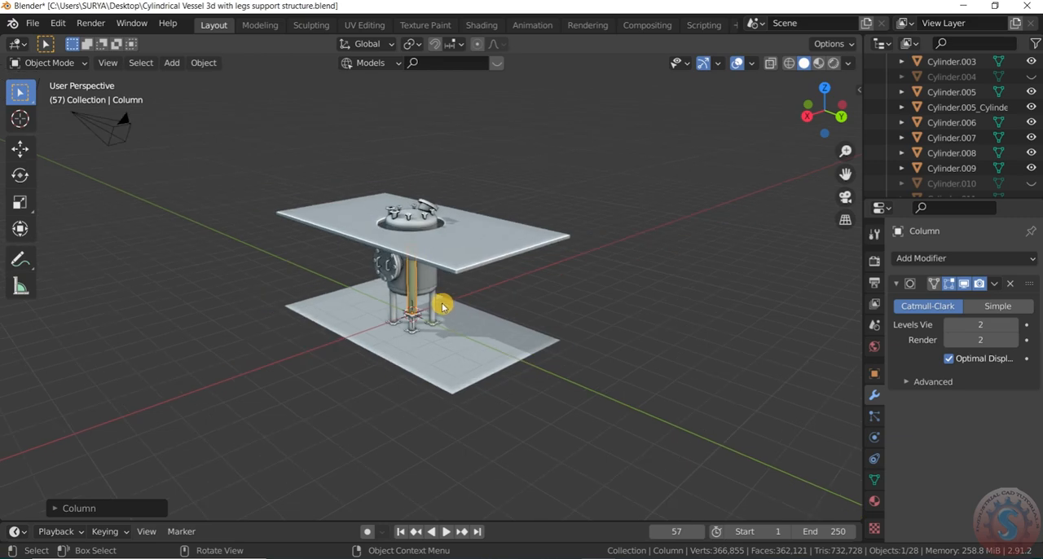
{"action": "scroll", "coordinate": [373, 319], "scroll_direction": "up", "scroll_amount": 3}
{"action": "scroll", "coordinate": [489, 324], "scroll_direction": "down", "scroll_amount": 2}
Step: Move the new column clear of the floor and slab, and select its shaft together with both end plates
{"action": "key", "text": "g"}
{"action": "left_click", "coordinate": [641, 337]}
{"action": "left_click_drag", "start_coordinate": [830, 114], "coordinate": [748, 94]}
{"action": "scroll", "coordinate": [669, 351], "scroll_direction": "up", "scroll_amount": 5}
{"action": "scroll", "coordinate": [629, 350], "scroll_direction": "down", "scroll_amount": 5}
{"action": "left_click_drag", "start_coordinate": [628, 431], "coordinate": [555, 246]}
{"action": "scroll", "coordinate": [589, 310], "scroll_direction": "up", "scroll_amount": 4}
{"action": "scroll", "coordinate": [589, 310], "scroll_direction": "down", "scroll_amount": 2}
{"action": "key", "text": "g"}
{"action": "right_click", "coordinate": [520, 272]}
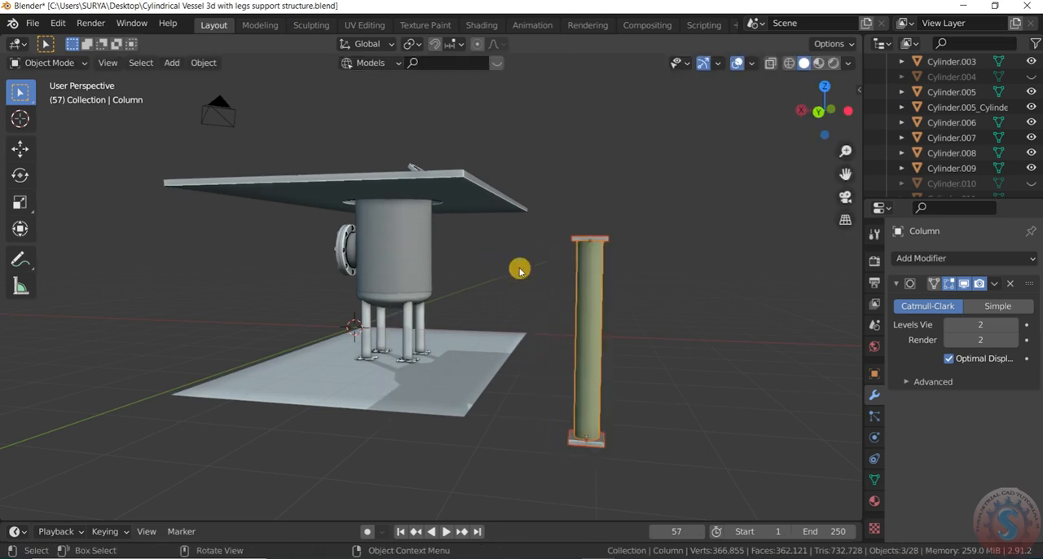
Step: In a right view, move the column about -1.4 m in Y and 0.8 m in Z to sit under the slab's end
{"action": "scroll", "coordinate": [520, 272], "scroll_direction": "down", "scroll_amount": 4}
{"action": "left_click_drag", "start_coordinate": [811, 110], "coordinate": [856, 137]}
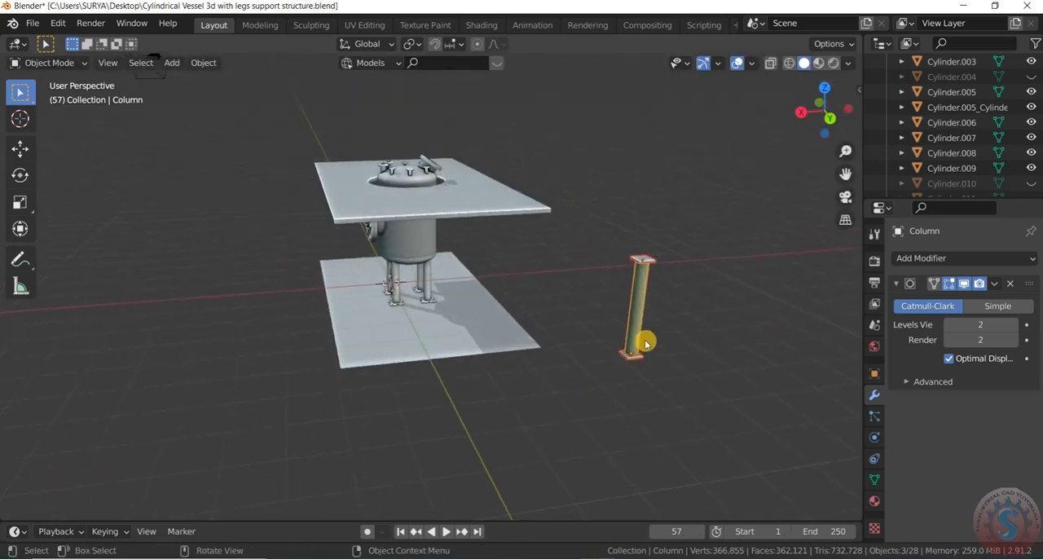
{"action": "scroll", "coordinate": [634, 323], "scroll_direction": "up", "scroll_amount": 2}
{"action": "scroll", "coordinate": [633, 324], "scroll_direction": "down", "scroll_amount": 2}
{"action": "key", "text": "KP_3"}
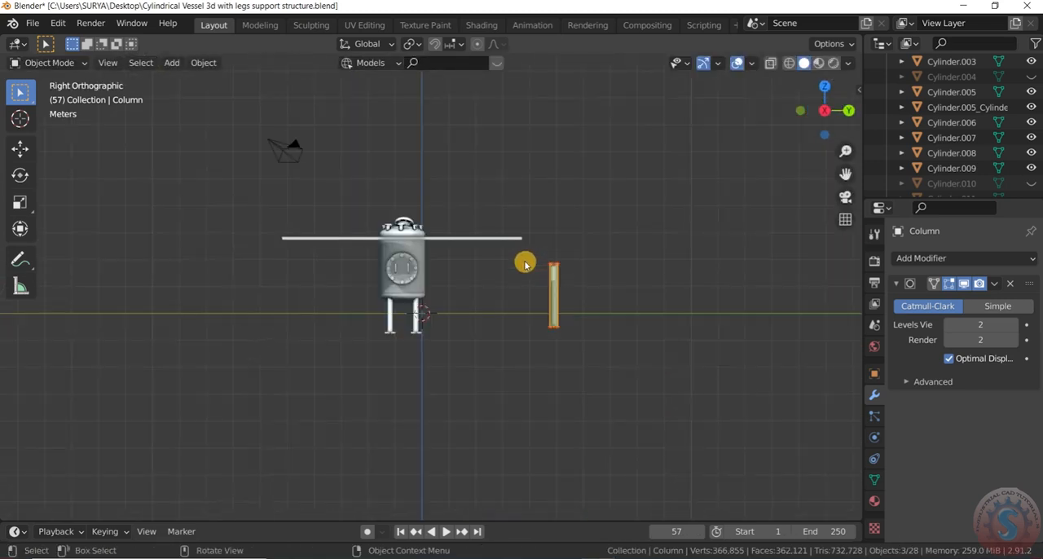
{"action": "scroll", "coordinate": [525, 264], "scroll_direction": "up", "scroll_amount": 4}
{"action": "key", "text": "g"}
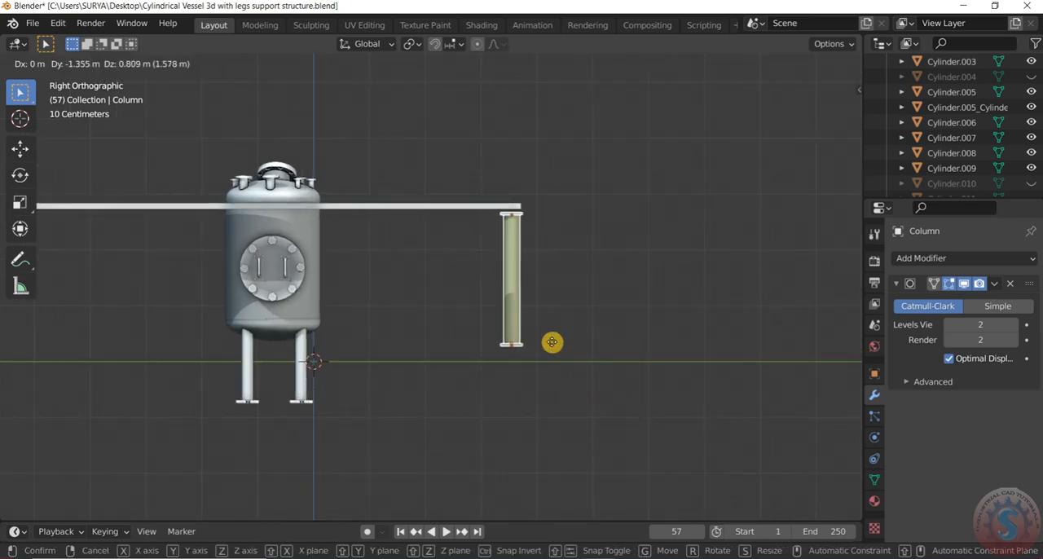
{"action": "left_click", "coordinate": [549, 338]}
{"action": "middle_click_drag", "start_coordinate": [549, 338], "coordinate": [620, 192]}
Step: In a front view, move the whole column about 2.1 m along X beneath the slab's near edge
{"action": "key", "text": "KP_3"}
{"action": "key", "text": "KP_2"}
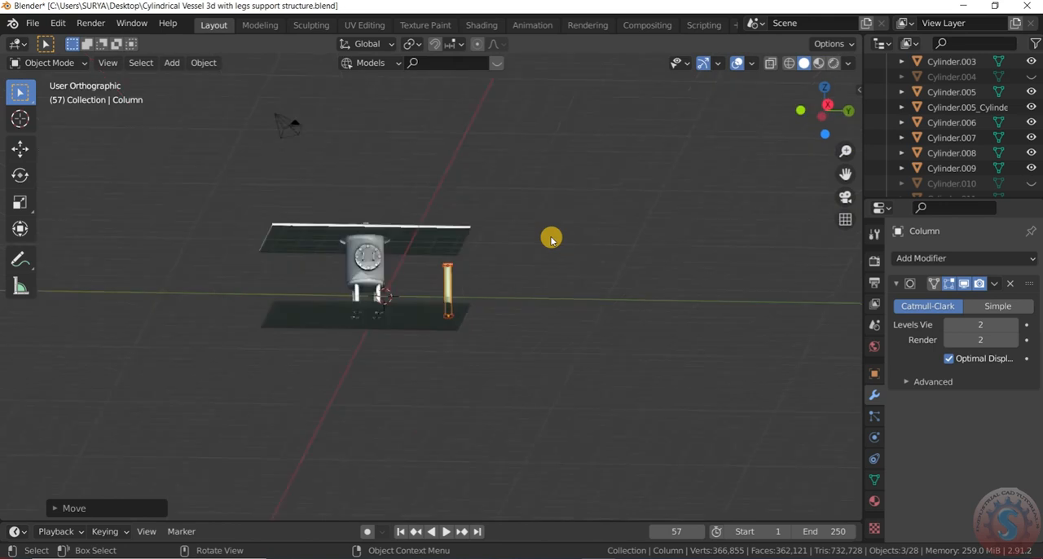
{"action": "key", "text": "KP_1"}
{"action": "scroll", "coordinate": [496, 277], "scroll_direction": "up", "scroll_amount": 1}
{"action": "scroll", "coordinate": [461, 301], "scroll_direction": "up", "scroll_amount": 4}
{"action": "key", "text": "g"}
{"action": "key", "text": "x"}
{"action": "key", "text": "y"}
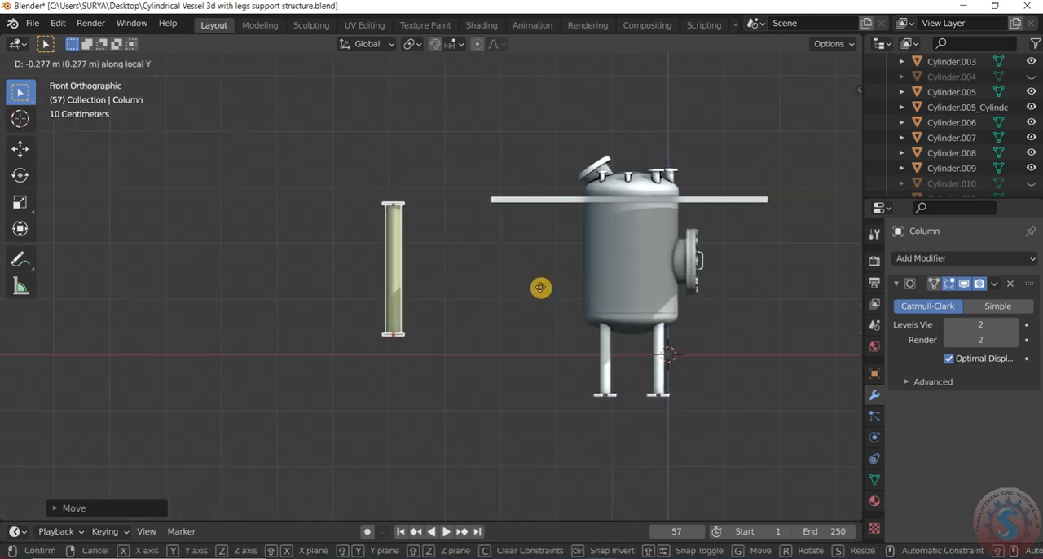
{"action": "left_click", "coordinate": [438, 219]}
{"action": "left_click_drag", "start_coordinate": [415, 212], "coordinate": [367, 370]}
{"action": "scroll", "coordinate": [411, 246], "scroll_direction": "down", "scroll_amount": 1}
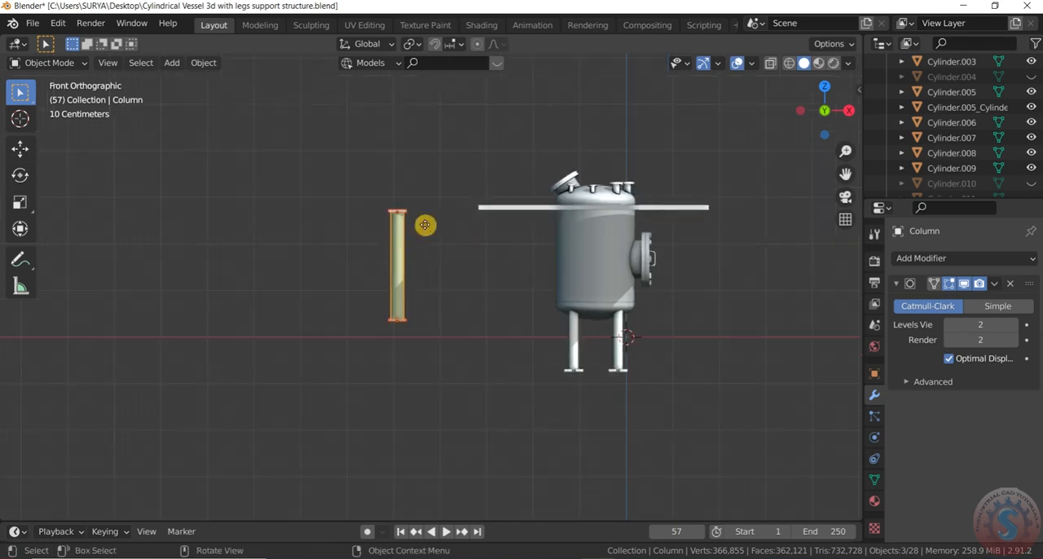
{"action": "key", "text": "g"}
{"action": "key", "text": "z"}
{"action": "key", "text": "x"}
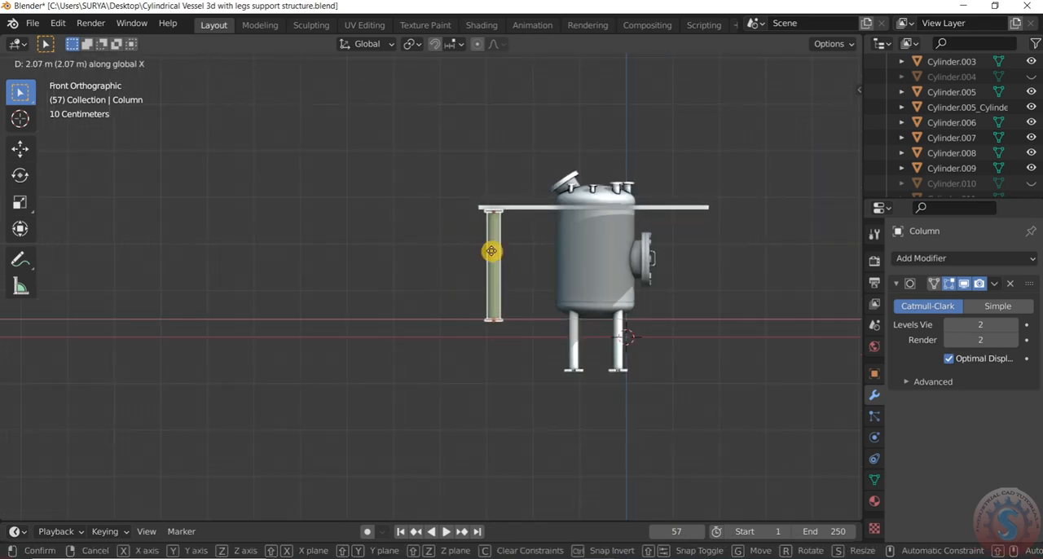
{"action": "left_click", "coordinate": [488, 252]}
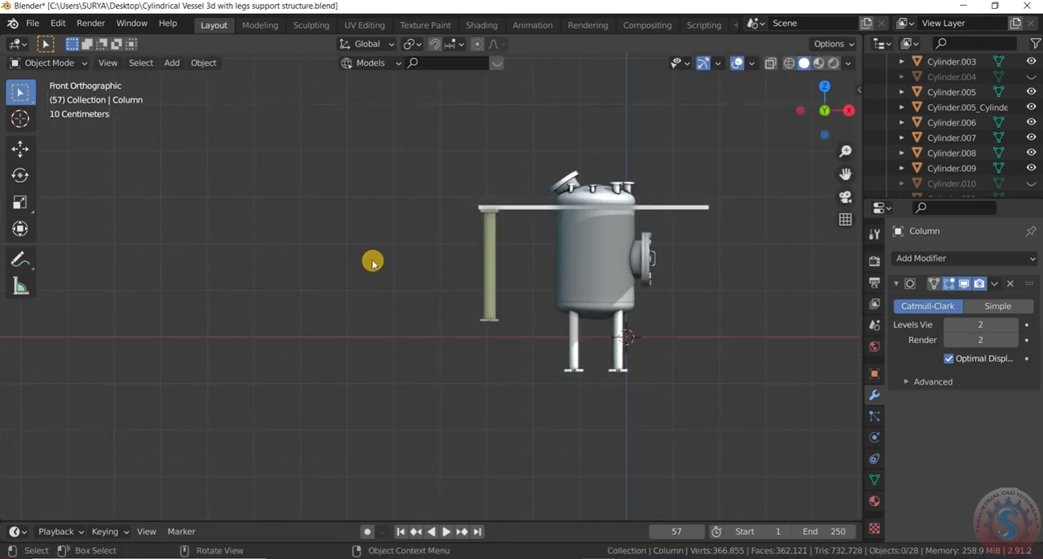
Step: Examine in perspective how the column meets the slab's corner and the floor
{"action": "scroll", "coordinate": [368, 261], "scroll_direction": "down", "scroll_amount": 4}
{"action": "scroll", "coordinate": [833, 117], "scroll_direction": "up", "scroll_amount": 4}
{"action": "left_click_drag", "start_coordinate": [833, 118], "coordinate": [758, 153]}
{"action": "scroll", "coordinate": [759, 154], "scroll_direction": "down", "scroll_amount": 6}
{"action": "scroll", "coordinate": [758, 153], "scroll_direction": "up", "scroll_amount": 3}
{"action": "left_click_drag", "start_coordinate": [810, 111], "coordinate": [765, 130]}
{"action": "scroll", "coordinate": [414, 256], "scroll_direction": "up", "scroll_amount": 5}
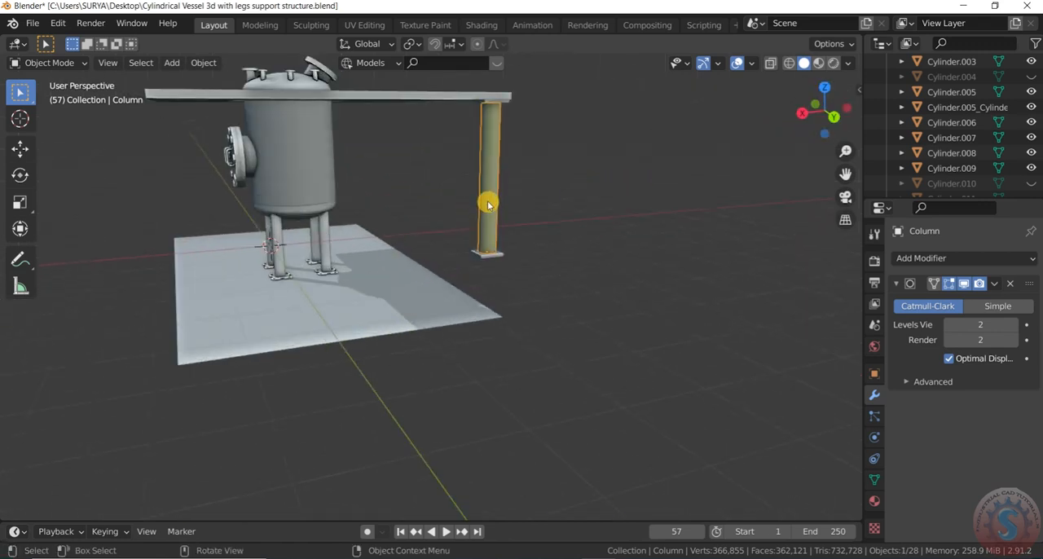
Step: Select the column's shaft with both end plates and scale them along Z
{"action": "scroll", "coordinate": [487, 203], "scroll_direction": "up", "scroll_amount": 2}
{"action": "scroll", "coordinate": [508, 283], "scroll_direction": "down", "scroll_amount": 2}
{"action": "scroll", "coordinate": [500, 120], "scroll_direction": "up", "scroll_amount": 4}
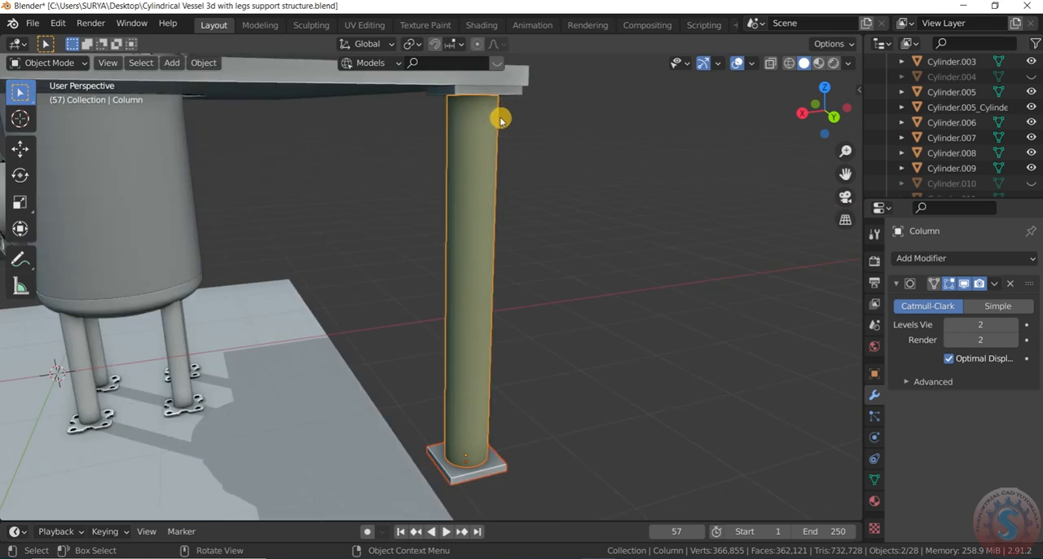
{"action": "scroll", "coordinate": [512, 91], "scroll_direction": "down", "scroll_amount": 3}
{"action": "scroll", "coordinate": [517, 105], "scroll_direction": "up", "scroll_amount": 6}
{"action": "scroll", "coordinate": [510, 101], "scroll_direction": "down", "scroll_amount": 4}
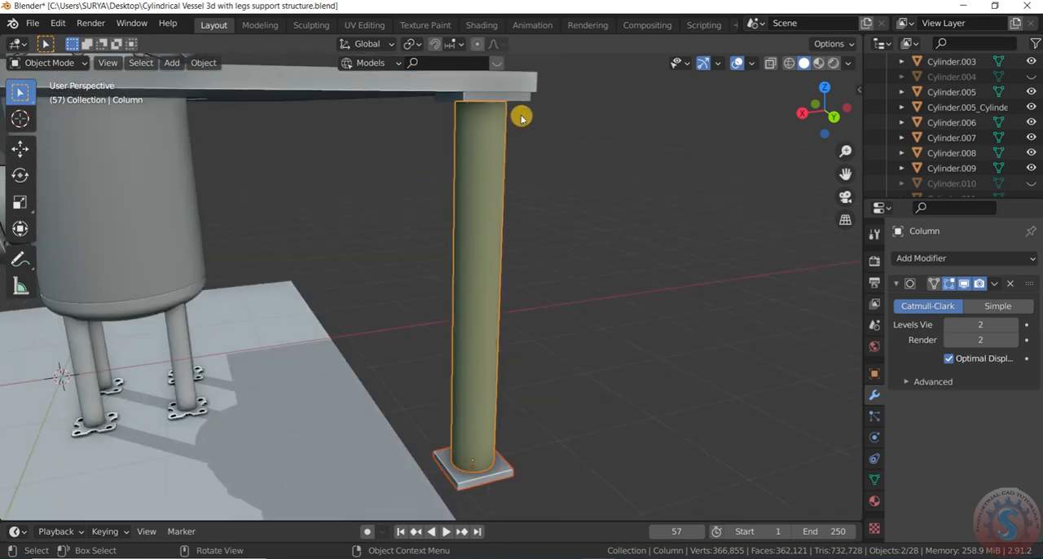
{"action": "left_click", "coordinate": [520, 98]}
{"action": "scroll", "coordinate": [526, 174], "scroll_direction": "down", "scroll_amount": 3}
{"action": "scroll", "coordinate": [527, 174], "scroll_direction": "up", "scroll_amount": 2}
{"action": "key", "text": "s"}
{"action": "key", "text": "z"}
{"action": "left_click", "coordinate": [518, 201]}
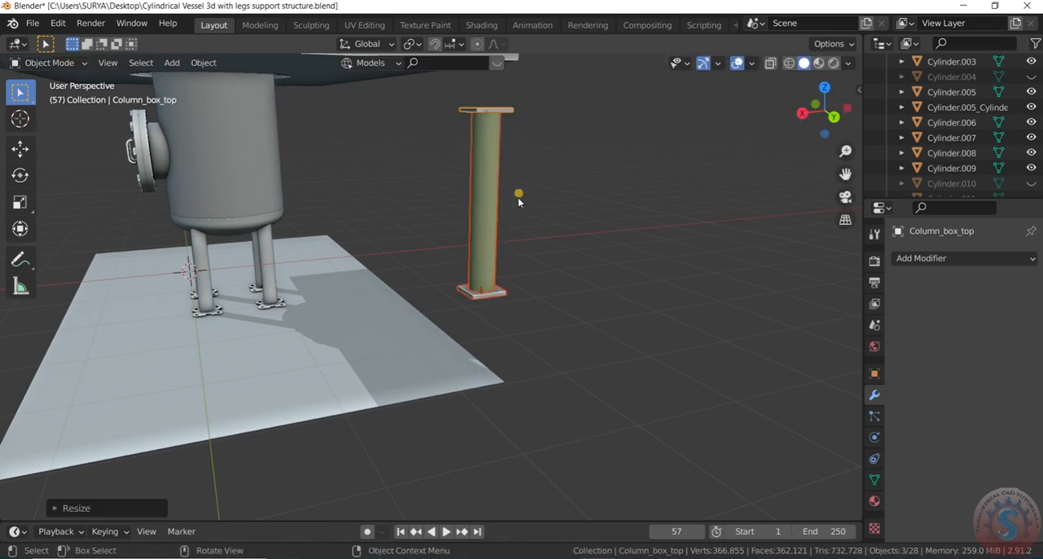
Step: Join the column's shaft and end plates into one object and scale it by about 1.55 along Z
{"action": "key", "text": "ctrl+z"}
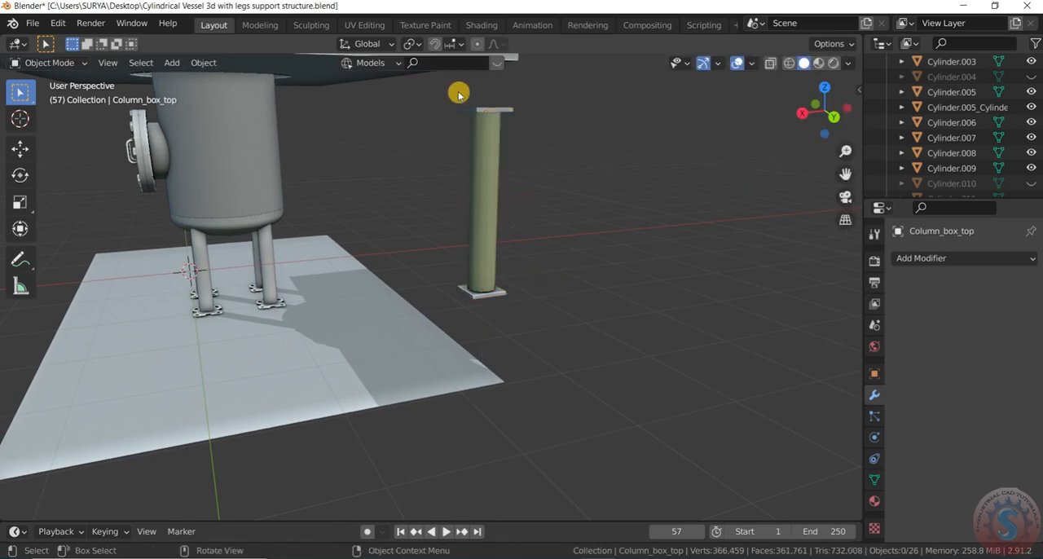
{"action": "scroll", "coordinate": [503, 200], "scroll_direction": "down", "scroll_amount": 3}
{"action": "left_click", "coordinate": [503, 201]}
{"action": "key", "text": "s"}
{"action": "key", "text": "z"}
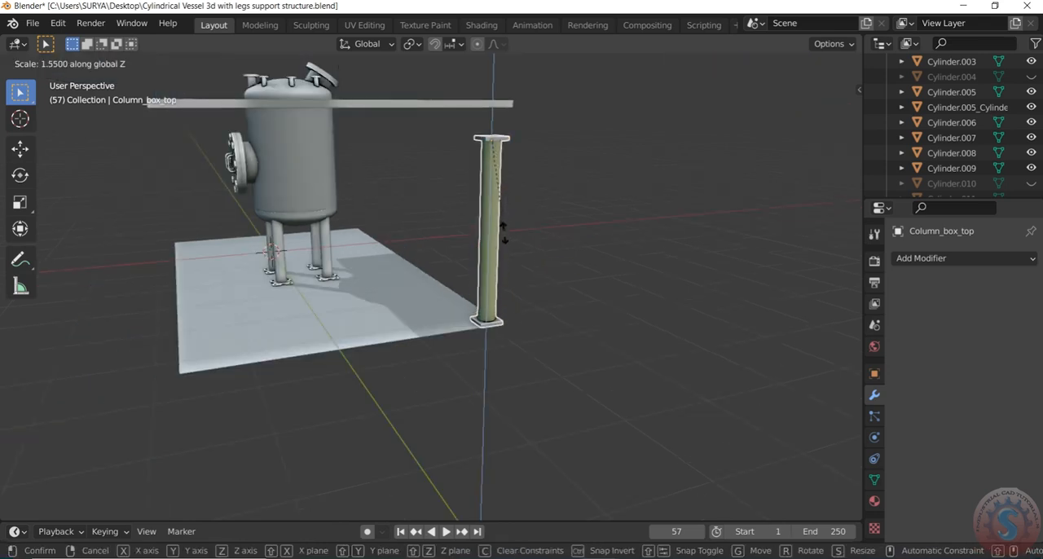
{"action": "left_click", "coordinate": [504, 240]}
Step: Stretch the joined column slightly more along Z and raise it towards the slab's underside
{"action": "left_click", "coordinate": [571, 231]}
{"action": "left_click_drag", "start_coordinate": [824, 108], "coordinate": [743, 112]}
{"action": "left_click", "coordinate": [466, 212]}
{"action": "scroll", "coordinate": [511, 194], "scroll_direction": "up", "scroll_amount": 2}
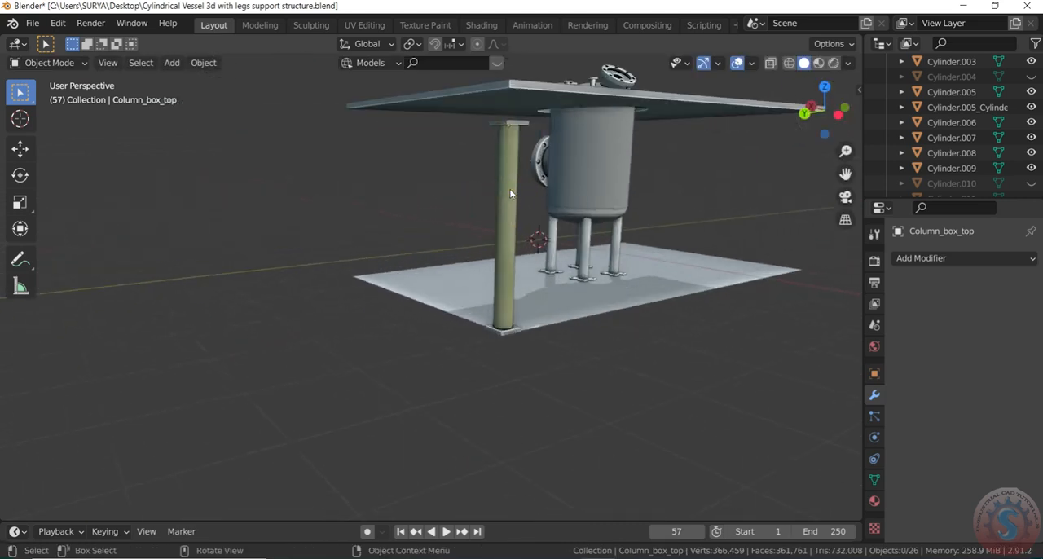
{"action": "scroll", "coordinate": [504, 207], "scroll_direction": "down", "scroll_amount": 2}
{"action": "key", "text": "s"}
{"action": "key", "text": "z"}
{"action": "left_click", "coordinate": [502, 213]}
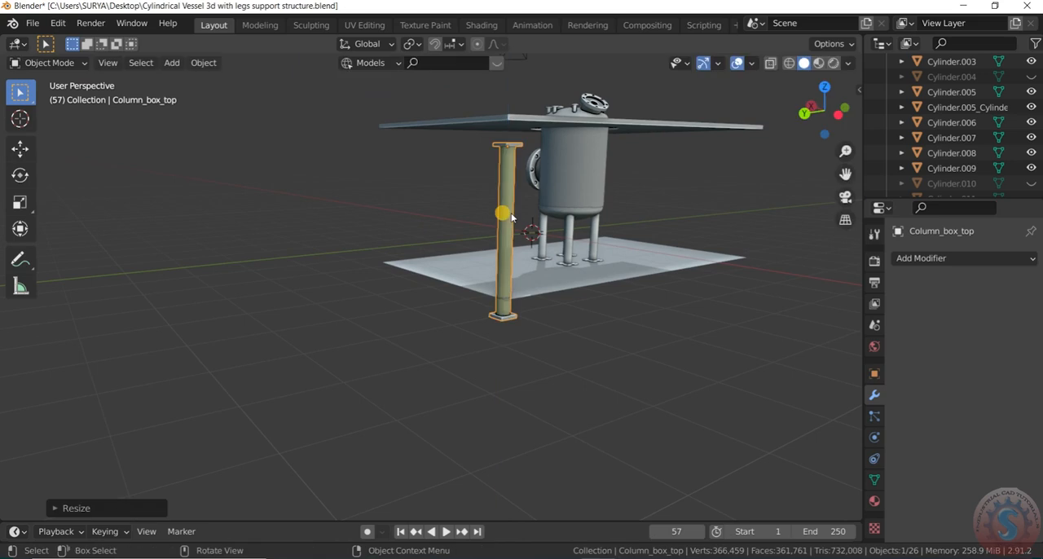
{"action": "key", "text": "g"}
{"action": "key", "text": "z"}
{"action": "left_click", "coordinate": [514, 193]}
Step: Fine-tune the column's Z scale so it spans from the floor corner to the slab's underside
{"action": "left_click_drag", "start_coordinate": [809, 114], "coordinate": [784, 141]}
{"action": "scroll", "coordinate": [343, 326], "scroll_direction": "up", "scroll_amount": 5}
{"action": "scroll", "coordinate": [366, 419], "scroll_direction": "down", "scroll_amount": 3}
{"action": "scroll", "coordinate": [383, 367], "scroll_direction": "up", "scroll_amount": 3}
{"action": "scroll", "coordinate": [382, 374], "scroll_direction": "down", "scroll_amount": 3}
{"action": "left_click", "coordinate": [382, 381]}
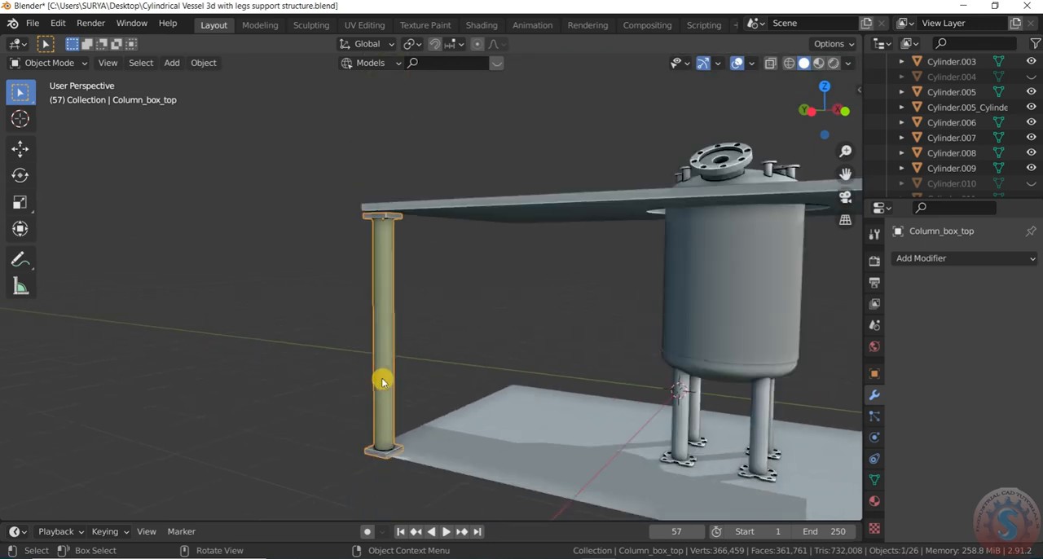
{"action": "key", "text": "s"}
{"action": "key", "text": "z"}
{"action": "left_click", "coordinate": [381, 377]}
{"action": "left_click", "coordinate": [293, 381]}
{"action": "scroll", "coordinate": [386, 245], "scroll_direction": "up", "scroll_amount": 3}
{"action": "scroll", "coordinate": [386, 246], "scroll_direction": "down", "scroll_amount": 3}
{"action": "left_click_drag", "start_coordinate": [806, 116], "coordinate": [858, 124]}
{"action": "scroll", "coordinate": [118, 348], "scroll_direction": "down", "scroll_amount": 3}
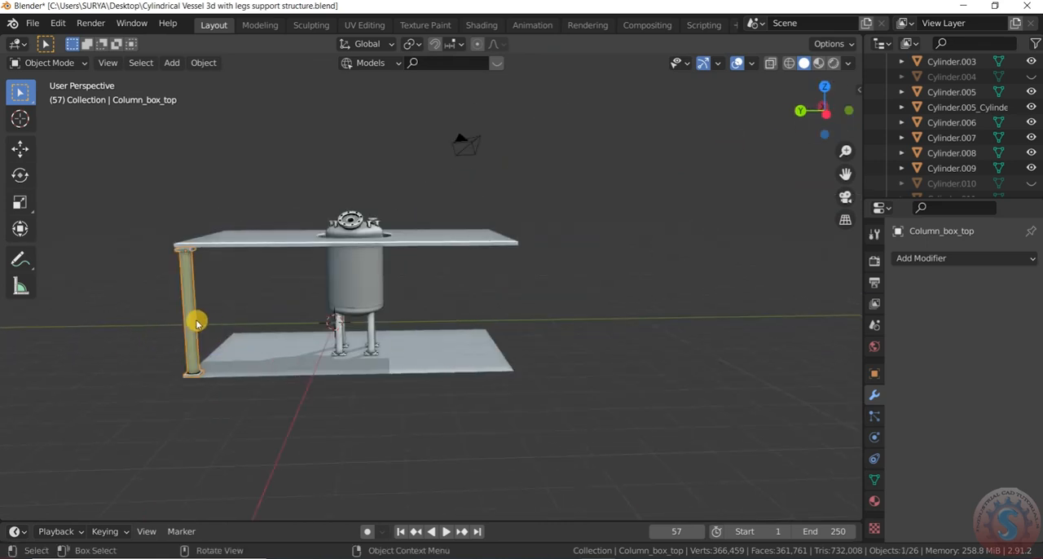
Step: Duplicate the finished column along Y to the slab corner at the other end of the same edge
{"action": "key", "text": "shift+d"}
{"action": "key", "text": "x"}
{"action": "key", "text": "y"}
{"action": "left_click", "coordinate": [522, 332]}
{"action": "left_click", "coordinate": [522, 333]}
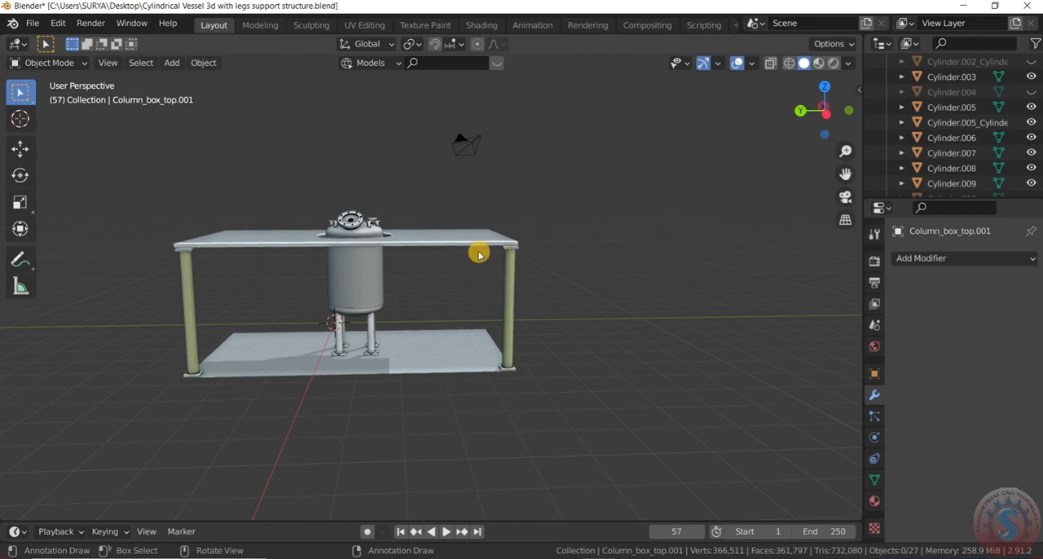
Step: Duplicate both columns along X so the copies stand at the two corners of the slab's opposite long edge
{"action": "scroll", "coordinate": [504, 256], "scroll_direction": "up", "scroll_amount": 4}
{"action": "left_click_drag", "start_coordinate": [828, 113], "coordinate": [730, 116]}
{"action": "scroll", "coordinate": [359, 313], "scroll_direction": "down", "scroll_amount": 2}
{"action": "scroll", "coordinate": [360, 313], "scroll_direction": "down", "scroll_amount": 7}
{"action": "scroll", "coordinate": [598, 255], "scroll_direction": "up", "scroll_amount": 1}
{"action": "scroll", "coordinate": [722, 194], "scroll_direction": "down", "scroll_amount": 4}
{"action": "scroll", "coordinate": [722, 193], "scroll_direction": "up", "scroll_amount": 2}
{"action": "left_click_drag", "start_coordinate": [831, 130], "coordinate": [773, 111]}
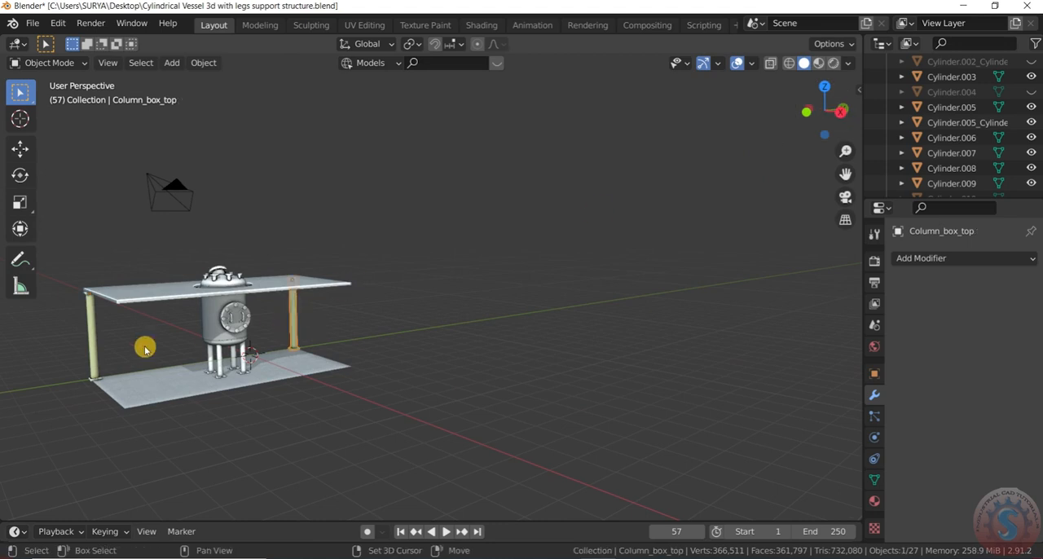
{"action": "key", "text": "shift+d"}
{"action": "key", "text": "z"}
{"action": "key", "text": "x"}
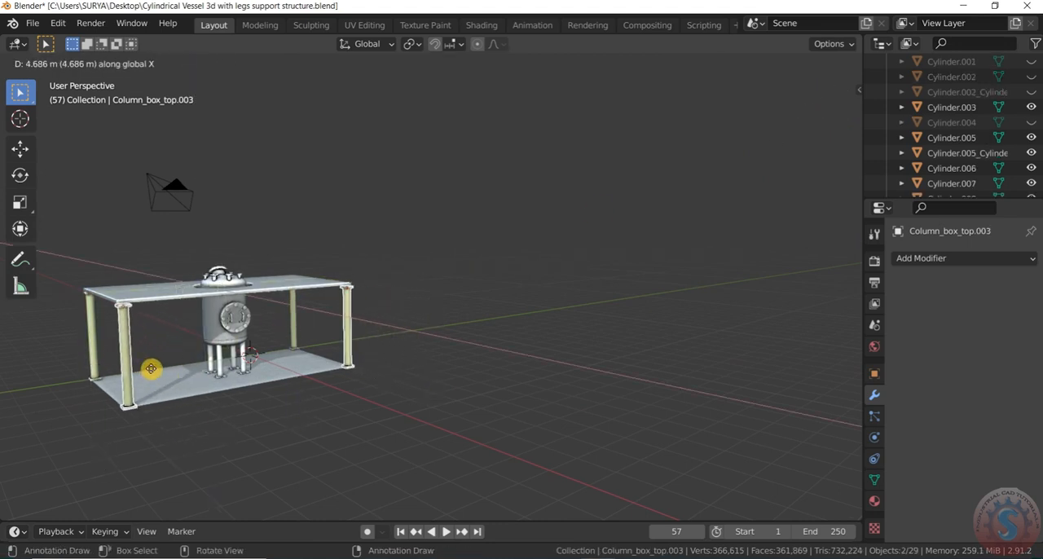
{"action": "left_click", "coordinate": [147, 366]}
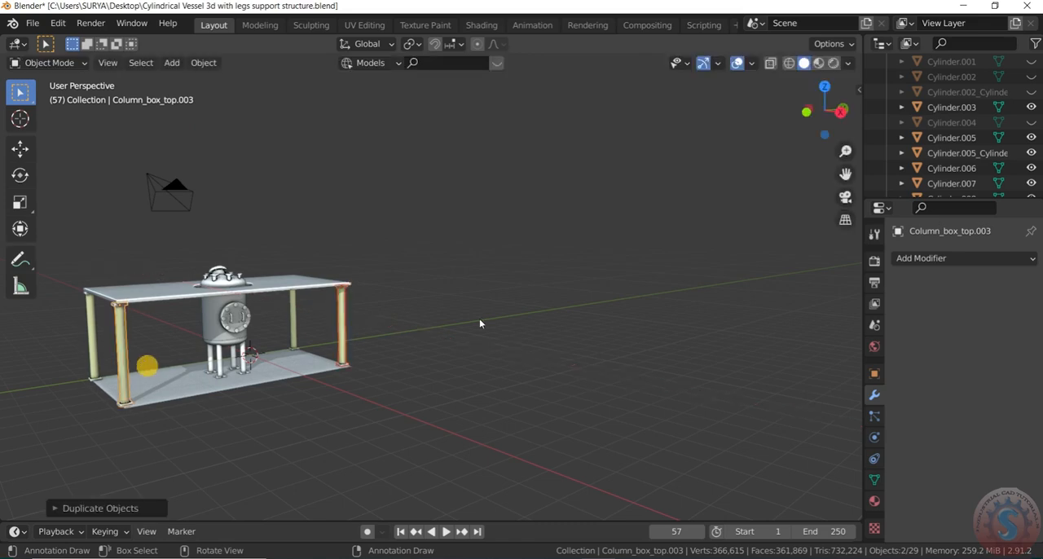
{"action": "left_click", "coordinate": [479, 318]}
Step: Inspect the four corner columns and their fit between floor and slab from several angles
{"action": "scroll", "coordinate": [720, 211], "scroll_direction": "down", "scroll_amount": 2}
{"action": "left_click_drag", "start_coordinate": [835, 121], "coordinate": [754, 132]}
{"action": "scroll", "coordinate": [293, 266], "scroll_direction": "up", "scroll_amount": 3}
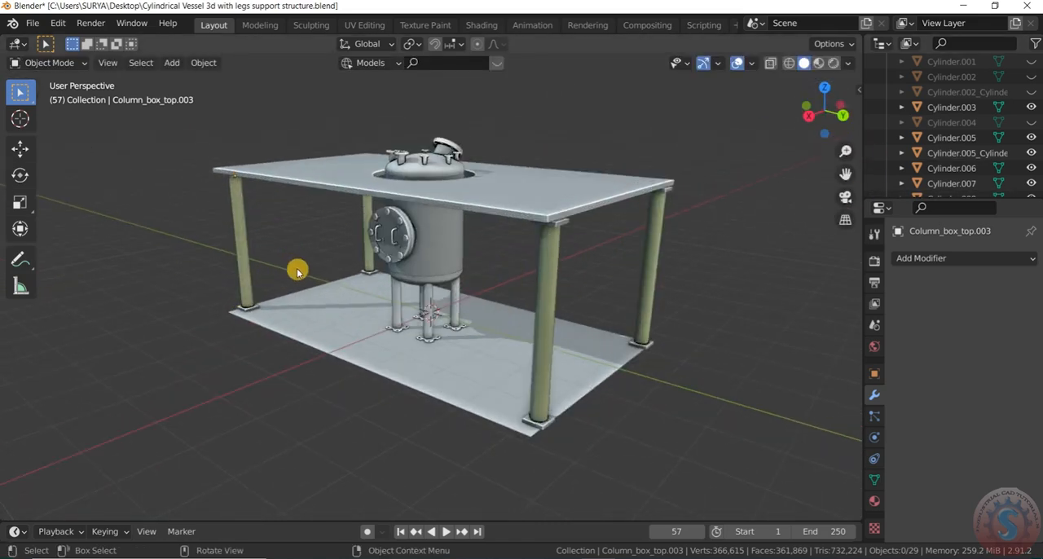
{"action": "scroll", "coordinate": [750, 310], "scroll_direction": "down", "scroll_amount": 2}
{"action": "scroll", "coordinate": [788, 155], "scroll_direction": "up", "scroll_amount": 4}
{"action": "scroll", "coordinate": [787, 154], "scroll_direction": "down", "scroll_amount": 4}
{"action": "left_click_drag", "start_coordinate": [836, 116], "coordinate": [782, 126]}
{"action": "scroll", "coordinate": [743, 212], "scroll_direction": "up", "scroll_amount": 3}
{"action": "scroll", "coordinate": [468, 287], "scroll_direction": "down", "scroll_amount": 4}
{"action": "left_click_drag", "start_coordinate": [834, 85], "coordinate": [808, 119]}
{"action": "scroll", "coordinate": [673, 207], "scroll_direction": "down", "scroll_amount": 3}
{"action": "scroll", "coordinate": [712, 176], "scroll_direction": "up", "scroll_amount": 3}
Step: Save the file with all four columns in place
{"action": "left_click", "coordinate": [32, 24]}
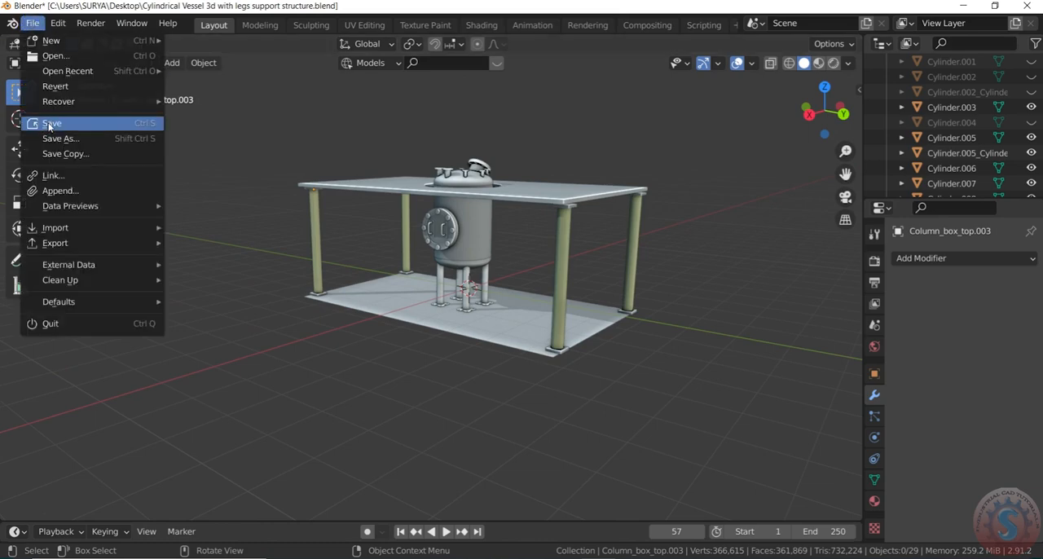
{"action": "key", "text": "ctrl+s"}
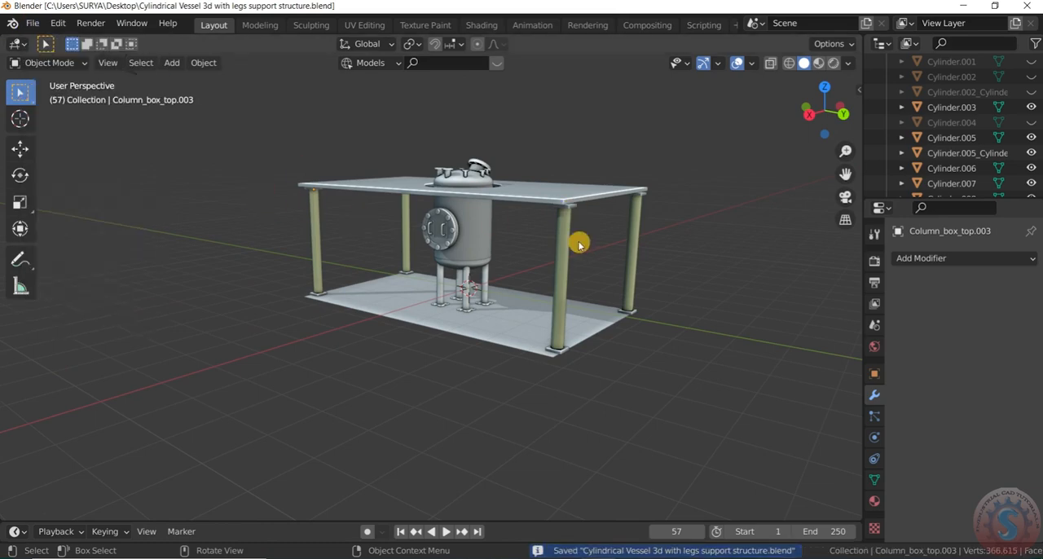
{"action": "middle_click_drag", "start_coordinate": [507, 249], "coordinate": [440, 260], "text": "shift"}
{"action": "scroll", "coordinate": [422, 254], "scroll_direction": "up", "scroll_amount": 2}
{"action": "scroll", "coordinate": [420, 251], "scroll_direction": "up", "scroll_amount": 3}
{"action": "scroll", "coordinate": [481, 259], "scroll_direction": "down", "scroll_amount": 4}
{"action": "scroll", "coordinate": [456, 213], "scroll_direction": "up", "scroll_amount": 3}
{"action": "scroll", "coordinate": [461, 210], "scroll_direction": "down", "scroll_amount": 3}
{"action": "scroll", "coordinate": [483, 236], "scroll_direction": "up", "scroll_amount": 2}
{"action": "scroll", "coordinate": [506, 258], "scroll_direction": "down", "scroll_amount": 3}
{"action": "scroll", "coordinate": [404, 168], "scroll_direction": "up", "scroll_amount": 3}
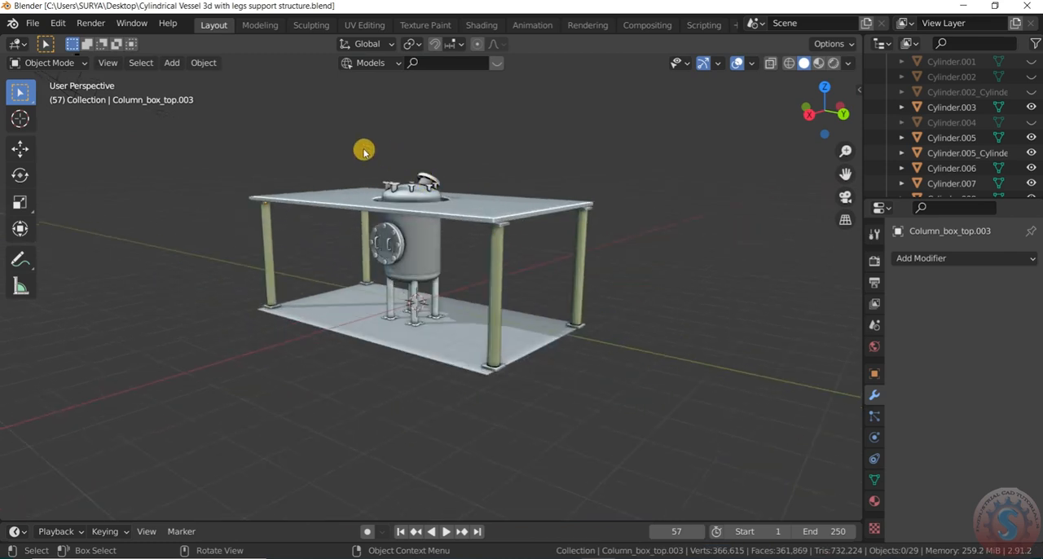
{"action": "scroll", "coordinate": [228, 212], "scroll_direction": "up", "scroll_amount": 1}
{"action": "scroll", "coordinate": [391, 175], "scroll_direction": "down", "scroll_amount": 3}
{"action": "scroll", "coordinate": [400, 183], "scroll_direction": "up", "scroll_amount": 2}
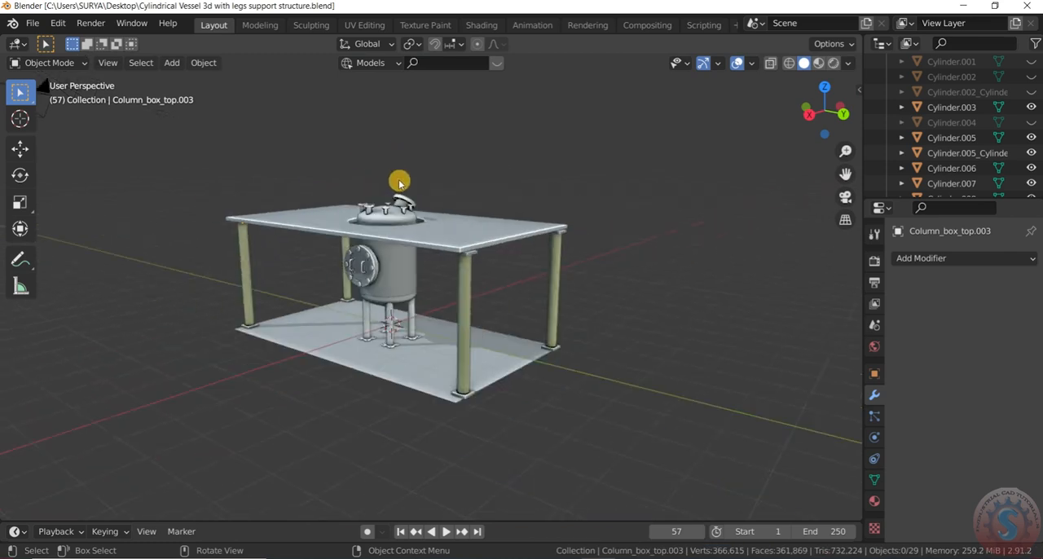
{"action": "scroll", "coordinate": [399, 184], "scroll_direction": "up", "scroll_amount": 1}
{"action": "key", "text": "shift+a"}
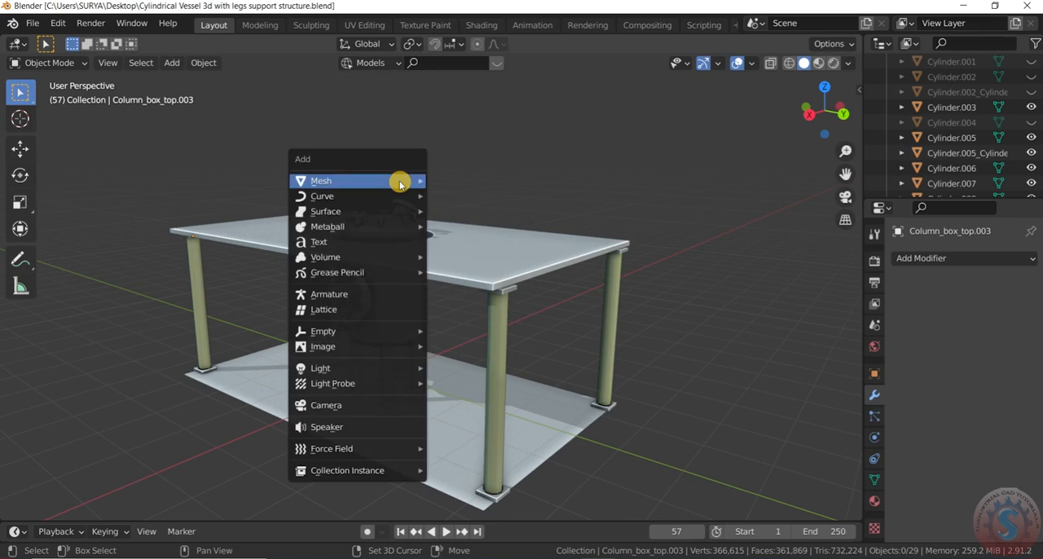
{"action": "mouse_move", "coordinate": [399, 184]}
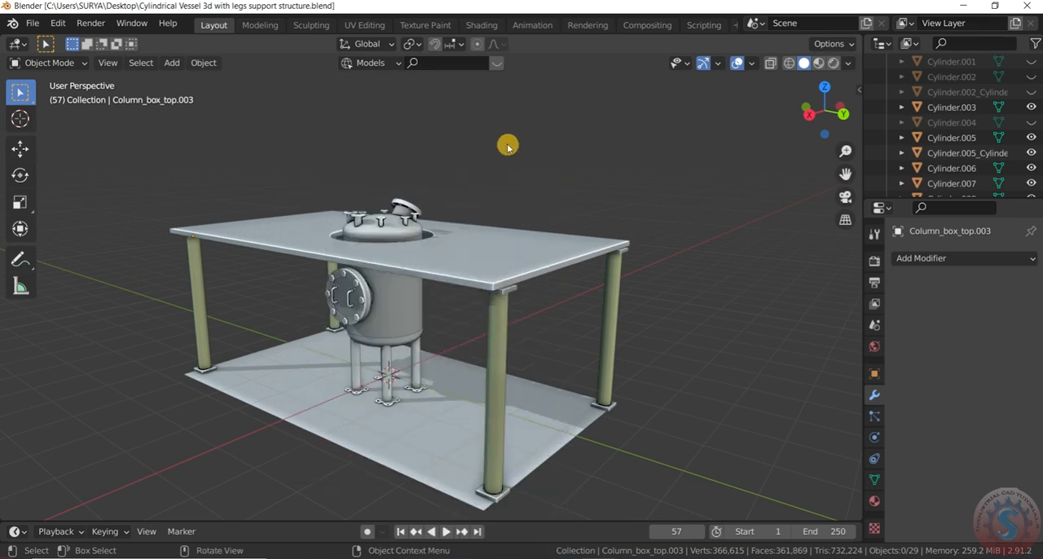
{"action": "scroll", "coordinate": [433, 210], "scroll_direction": "up", "scroll_amount": 1}
{"action": "key", "text": "shift+a"}
{"action": "mouse_move", "coordinate": [445, 204]}
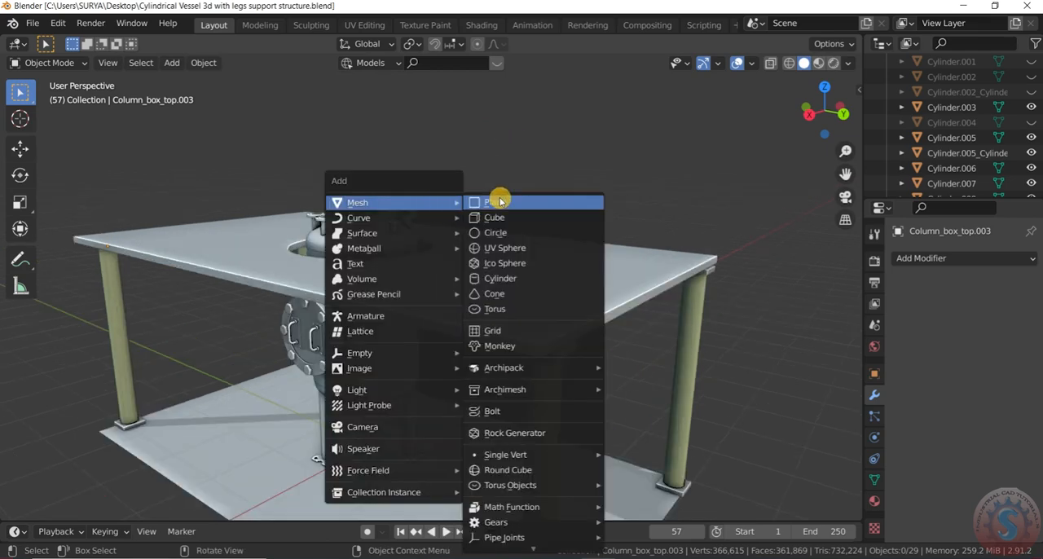
{"action": "key", "text": "shift+a"}
{"action": "mouse_move", "coordinate": [489, 114]}
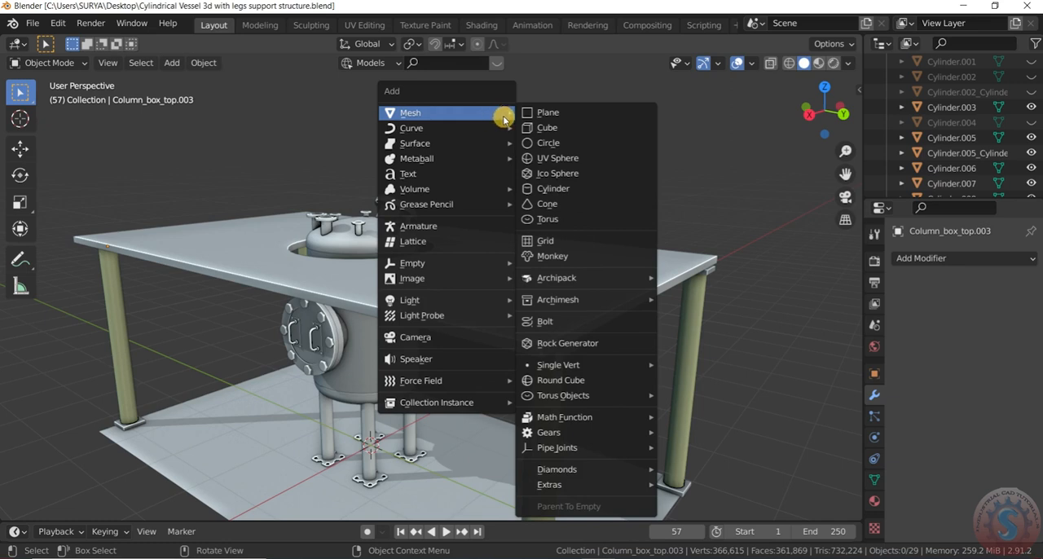
{"action": "scroll", "coordinate": [494, 242], "scroll_direction": "down", "scroll_amount": 2}
{"action": "middle_click_drag", "start_coordinate": [505, 357], "coordinate": [502, 323]}
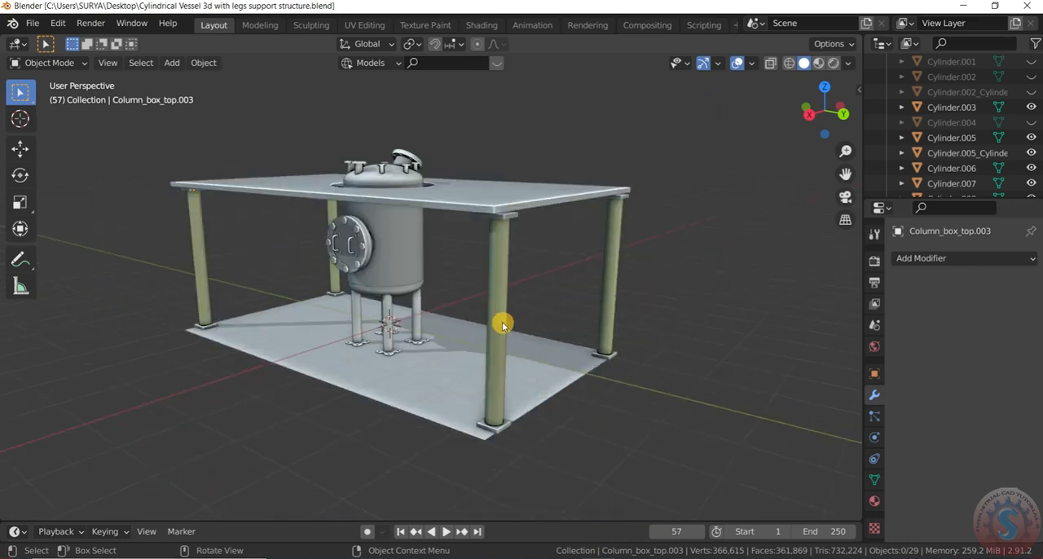
Step: Save the vessel and platform file again under its existing name
{"action": "left_click", "coordinate": [33, 23]}
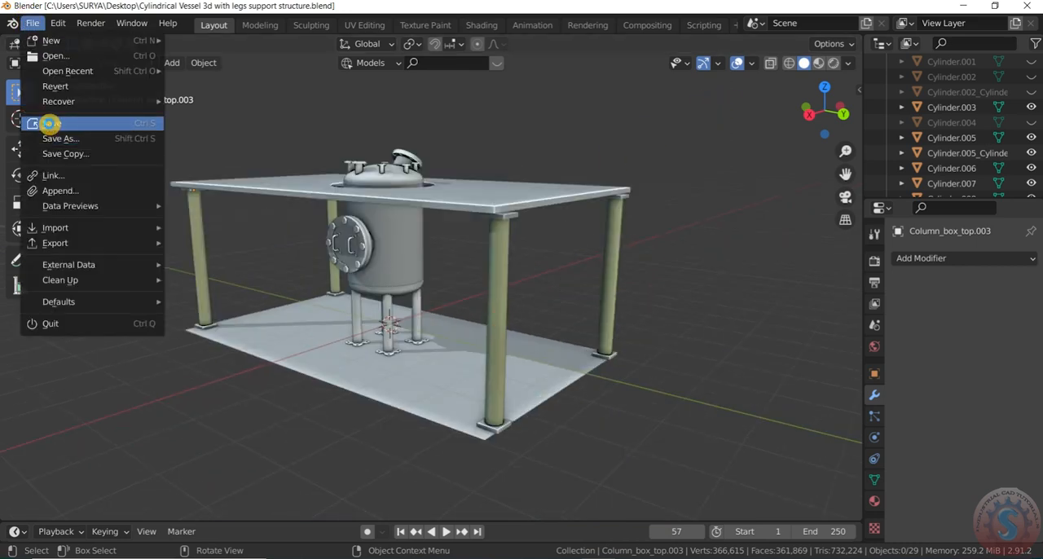
{"action": "left_click", "coordinate": [49, 123]}
{"action": "scroll", "coordinate": [407, 268], "scroll_direction": "down", "scroll_amount": 3}
{"action": "scroll", "coordinate": [395, 253], "scroll_direction": "up", "scroll_amount": 4}
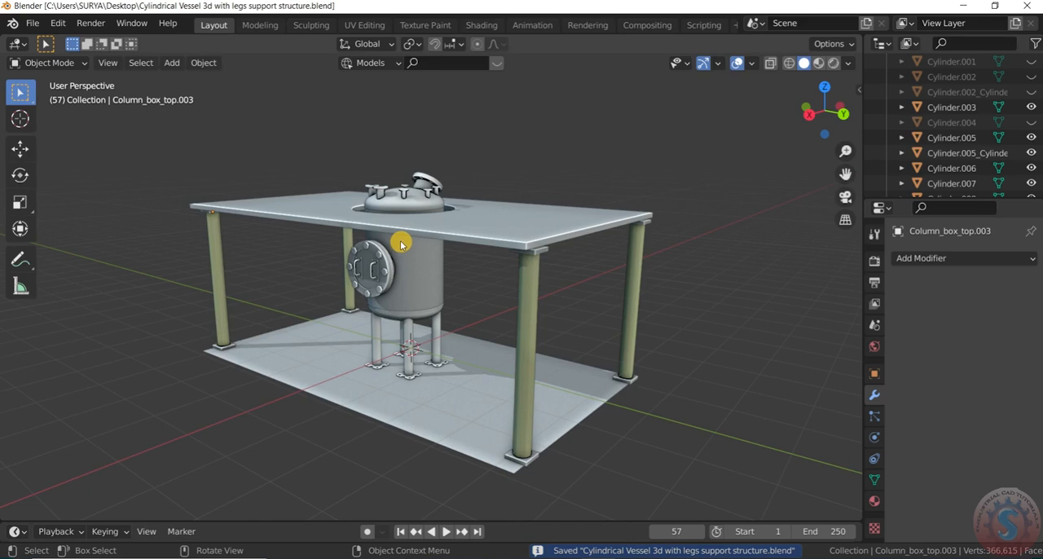
{"action": "scroll", "coordinate": [401, 242], "scroll_direction": "down", "scroll_amount": 3}
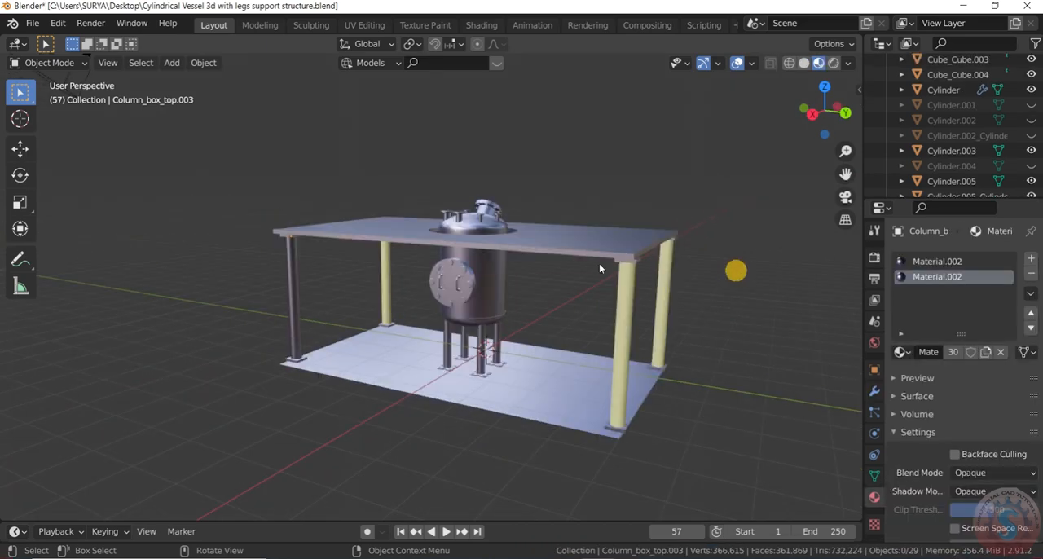
Step: Assign Material.002 to the upper slab
{"action": "left_click", "coordinate": [599, 260]}
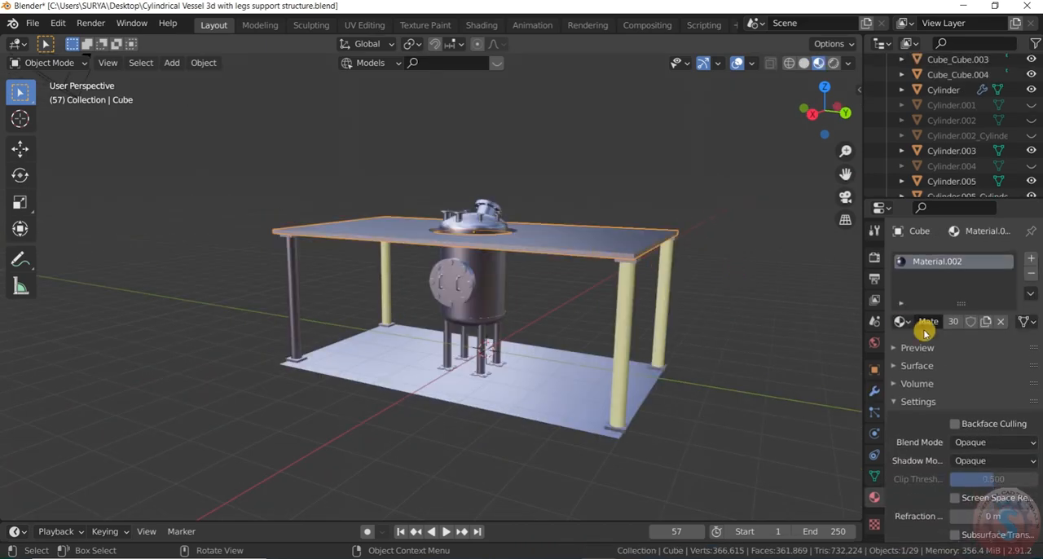
{"action": "left_click", "coordinate": [902, 321]}
{"action": "left_click", "coordinate": [794, 389]}
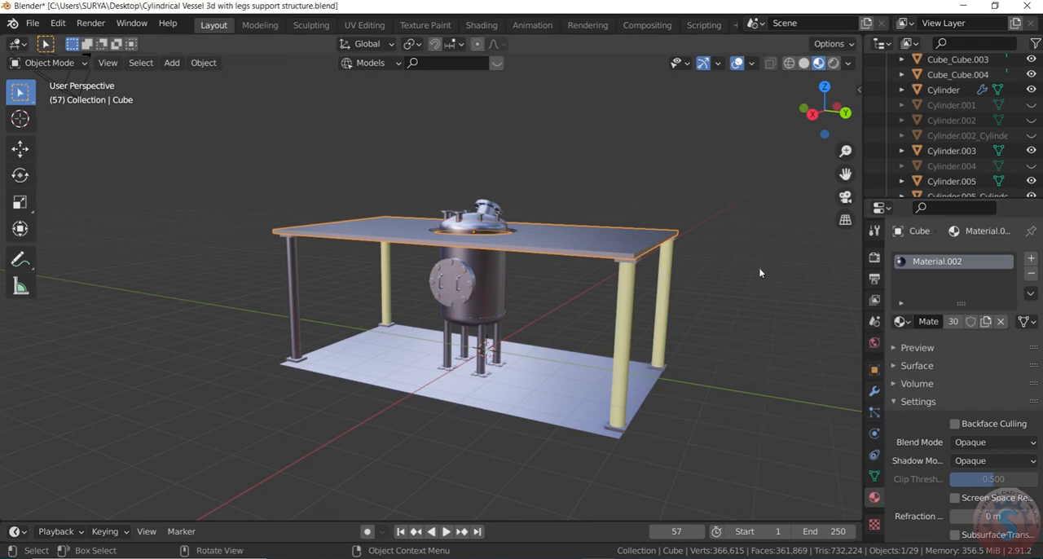
Step: Replace Column_material with Material.002 on the corner column nearest the viewer
{"action": "left_click", "coordinate": [620, 293]}
{"action": "left_click", "coordinate": [974, 276]}
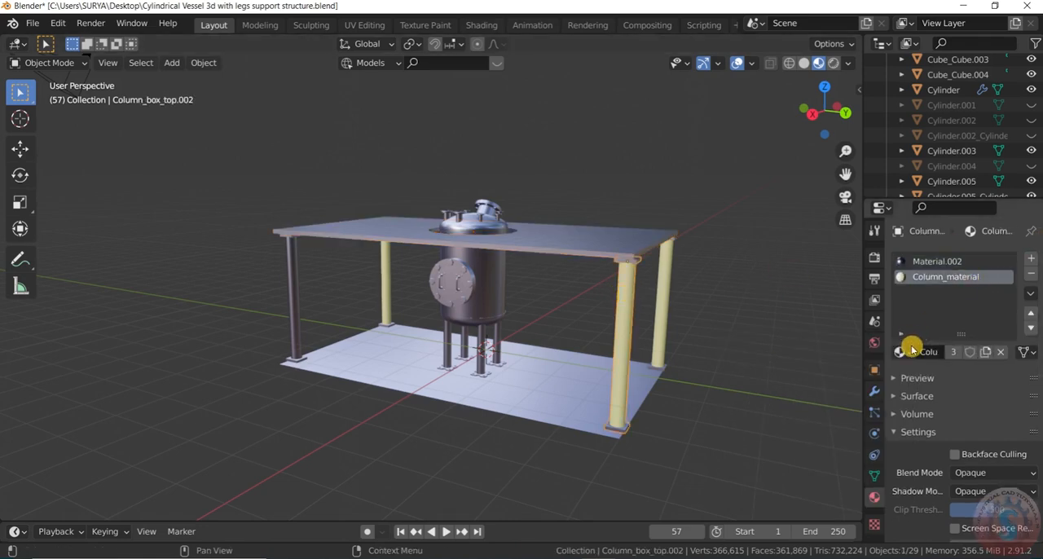
{"action": "left_click", "coordinate": [905, 350]}
{"action": "left_click", "coordinate": [779, 389]}
Step: Try Galvanized Steel in place of Column_material on the column Column_box_top and settle on Material.002
{"action": "left_click", "coordinate": [667, 275]}
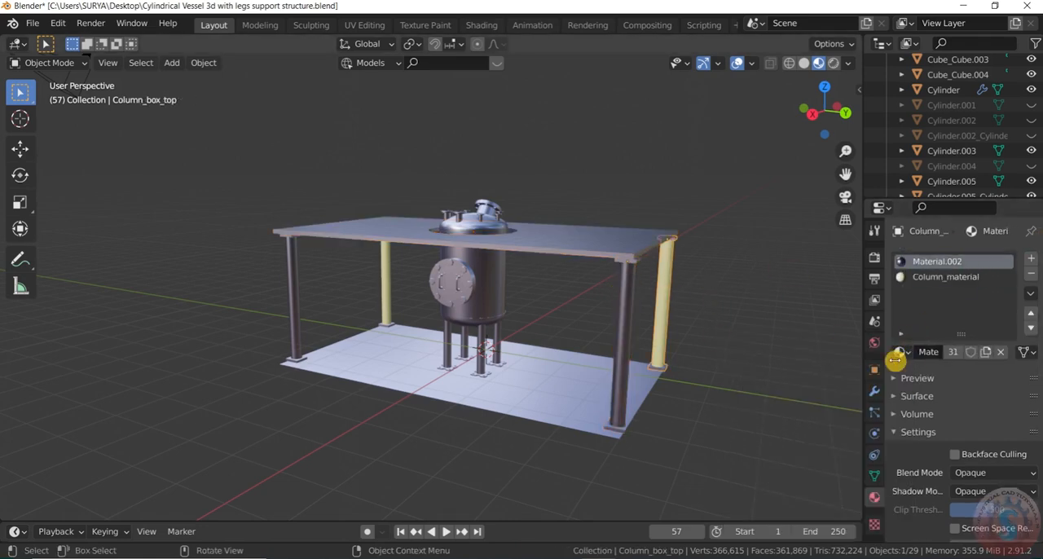
{"action": "left_click", "coordinate": [901, 352]}
{"action": "left_click", "coordinate": [770, 418]}
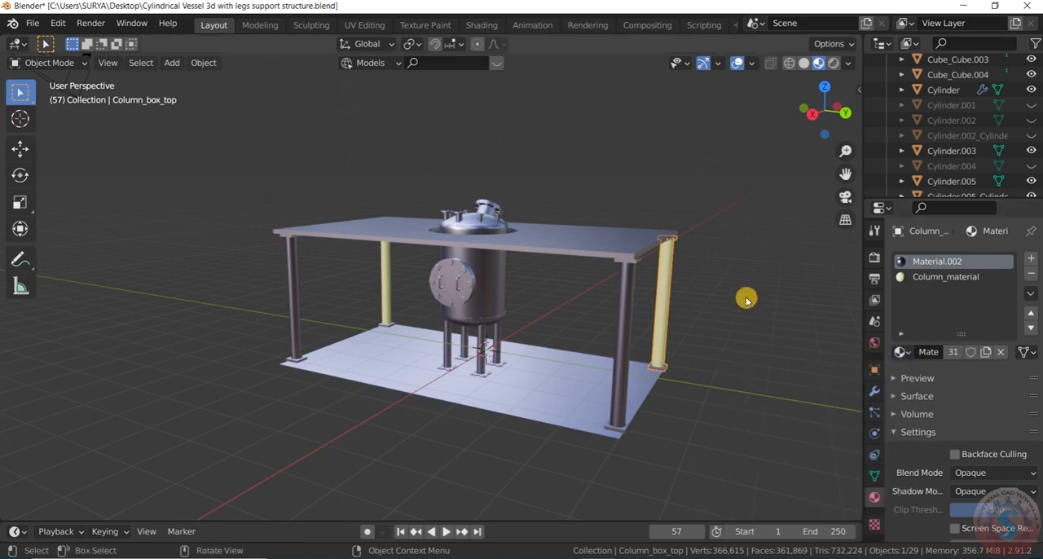
{"action": "left_click", "coordinate": [660, 281]}
{"action": "left_click", "coordinate": [933, 276]}
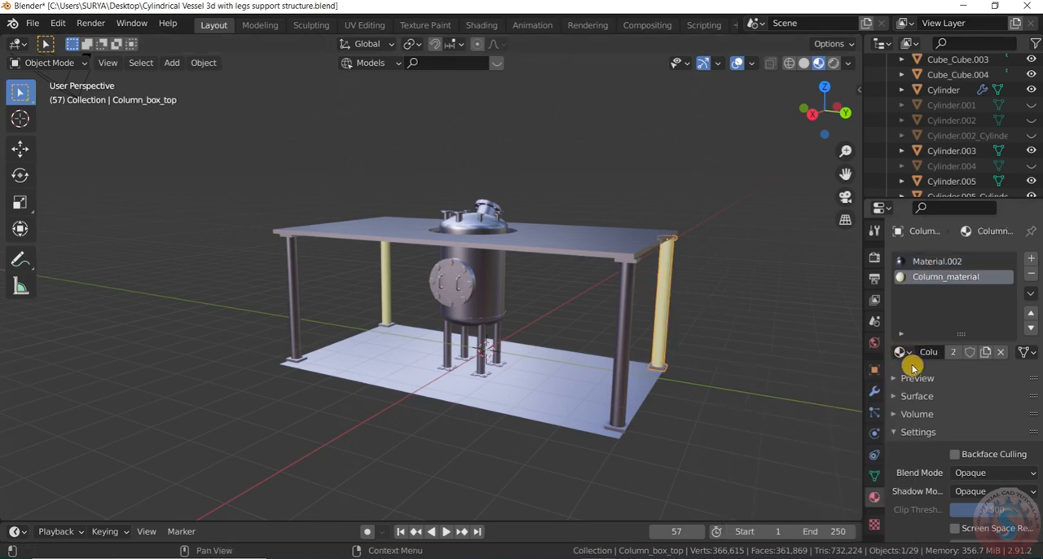
{"action": "left_click", "coordinate": [901, 351]}
{"action": "left_click", "coordinate": [782, 402]}
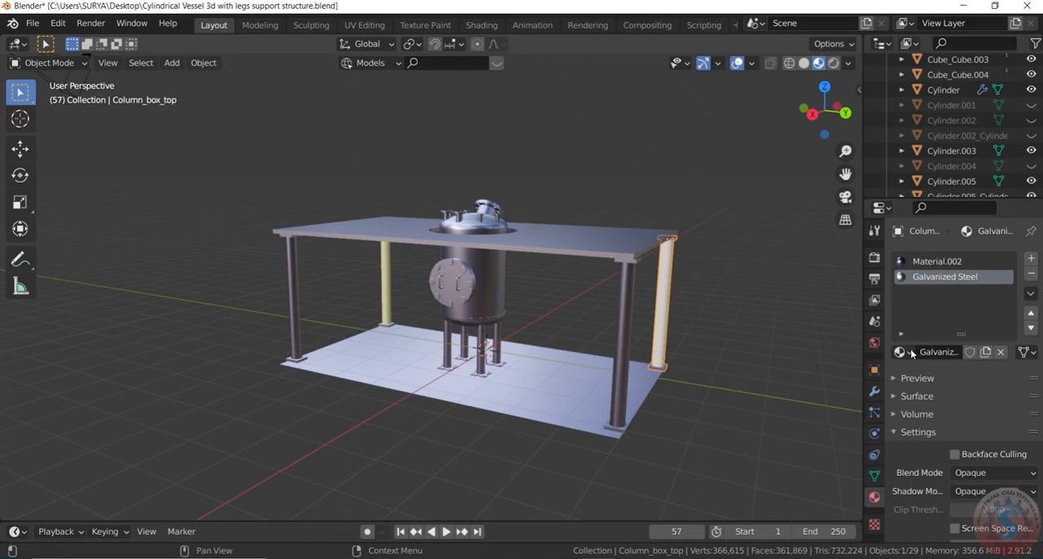
{"action": "left_click", "coordinate": [910, 355]}
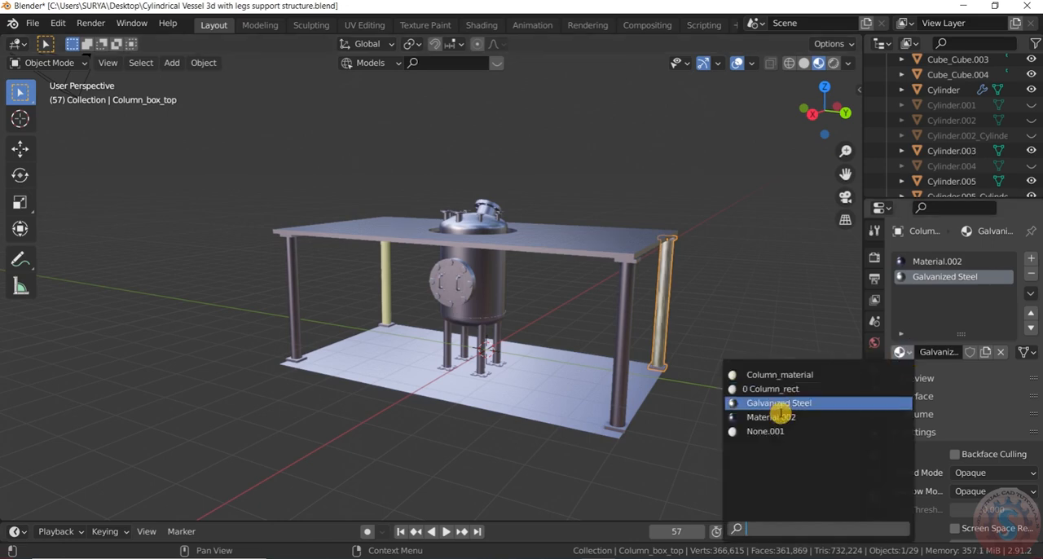
{"action": "left_click", "coordinate": [770, 417]}
{"action": "left_click", "coordinate": [788, 298]}
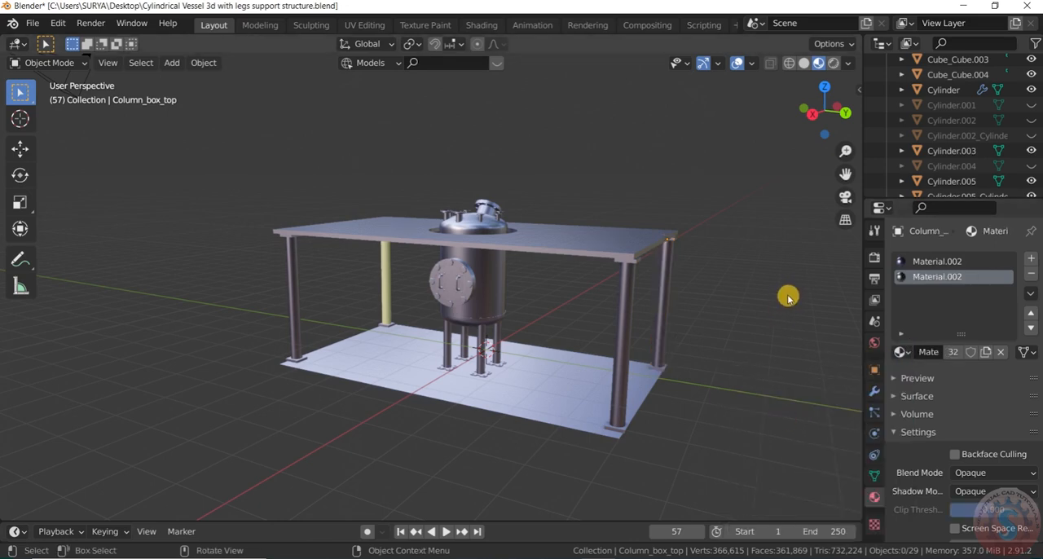
Step: Replace Column_material with Material.002 on the last yellow column, at the slab's far corner
{"action": "left_click", "coordinate": [383, 261]}
{"action": "left_click", "coordinate": [901, 351]}
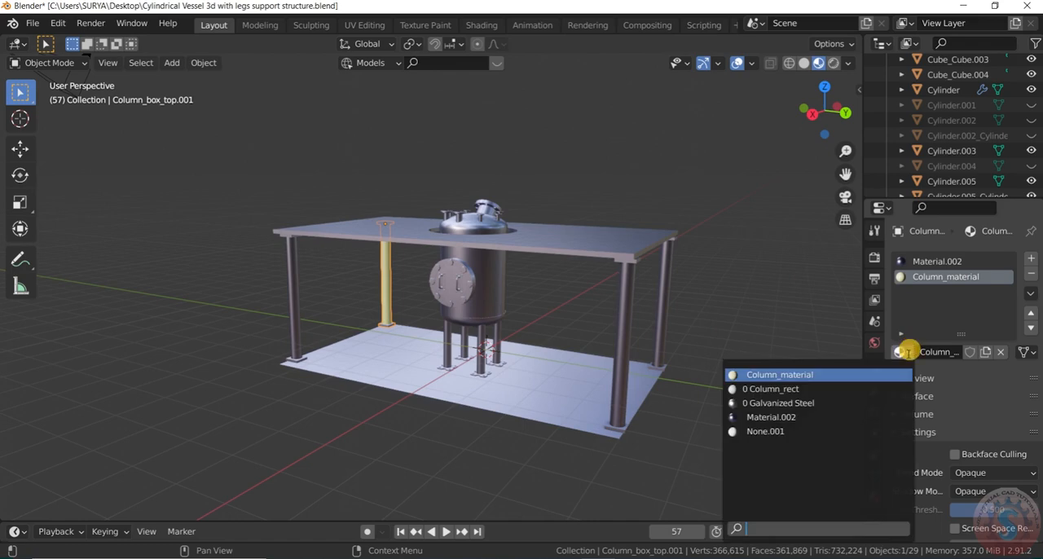
{"action": "left_click", "coordinate": [834, 416]}
Step: Select the upper slab and look through the materials available for it
{"action": "left_click_drag", "start_coordinate": [816, 122], "coordinate": [106, 102]}
{"action": "scroll", "coordinate": [462, 249], "scroll_direction": "down", "scroll_amount": 4}
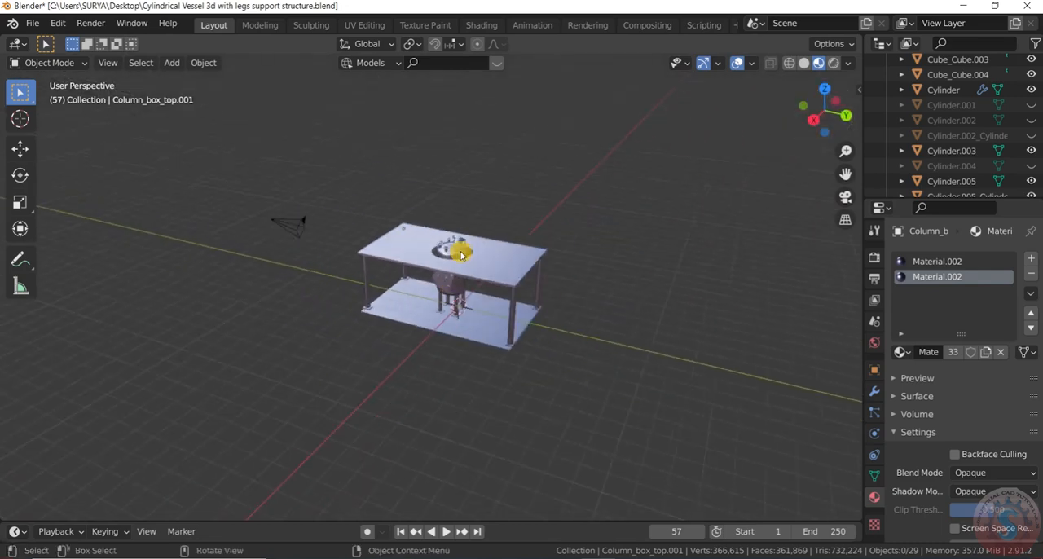
{"action": "scroll", "coordinate": [461, 249], "scroll_direction": "up", "scroll_amount": 6}
{"action": "scroll", "coordinate": [461, 250], "scroll_direction": "down", "scroll_amount": 3}
{"action": "mouse_move", "coordinate": [811, 118]}
{"action": "left_mouse_down"}
{"action": "mouse_move", "coordinate": [826, 109]}
{"action": "mouse_move", "coordinate": [819, 114]}
{"action": "left_mouse_up"}
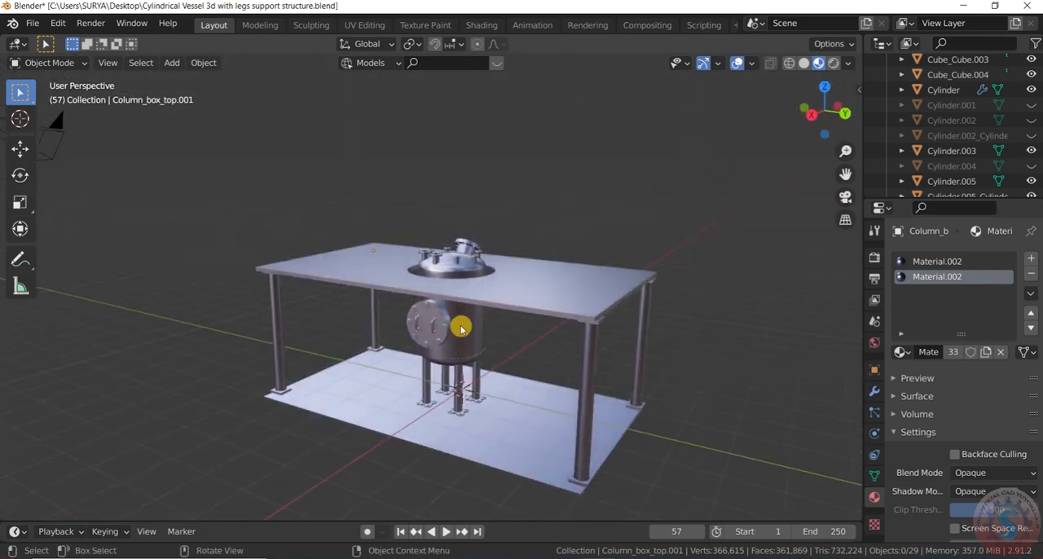
{"action": "left_click", "coordinate": [529, 288]}
{"action": "scroll", "coordinate": [941, 277], "scroll_direction": "up", "scroll_amount": 1}
{"action": "left_click", "coordinate": [900, 321]}
{"action": "left_click", "coordinate": [902, 321]}
{"action": "left_click", "coordinate": [902, 321]}
{"action": "left_click", "coordinate": [902, 321]}
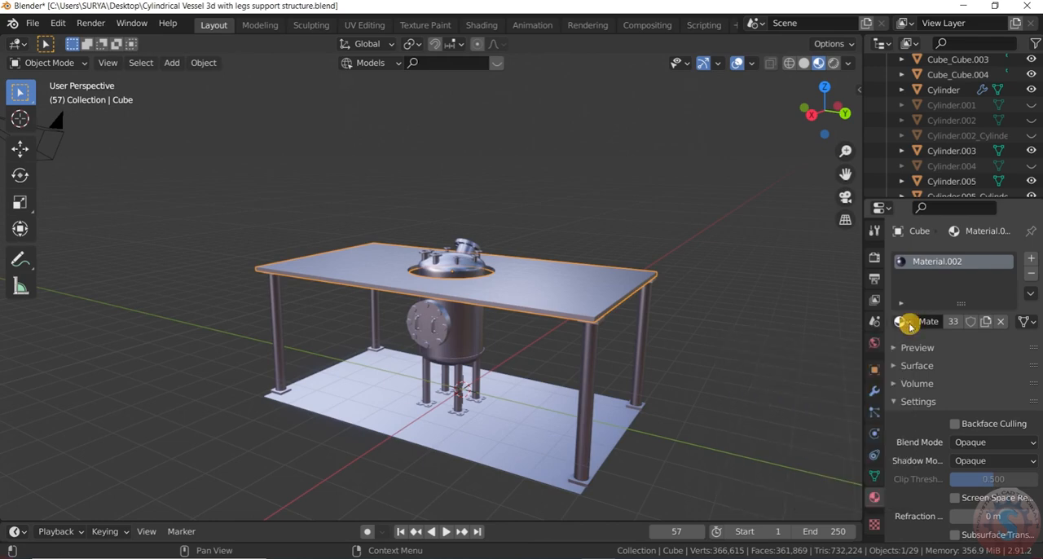
Step: Look through the Surface, Preview, Settings and Material Library VX sections of the slab's material properties
{"action": "scroll", "coordinate": [734, 340], "scroll_direction": "down", "scroll_amount": 3}
{"action": "left_click", "coordinate": [615, 316]}
{"action": "left_click", "coordinate": [910, 322]}
{"action": "left_click", "coordinate": [910, 323]}
{"action": "left_click", "coordinate": [898, 383]}
{"action": "left_click", "coordinate": [899, 383]}
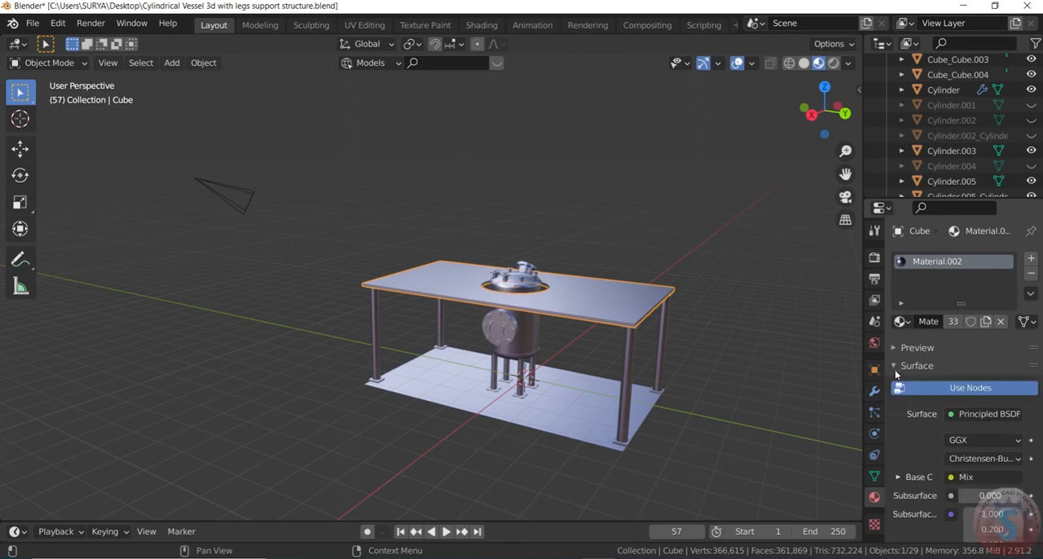
{"action": "left_click", "coordinate": [896, 348]}
{"action": "left_click", "coordinate": [895, 348]}
{"action": "left_click", "coordinate": [896, 402]}
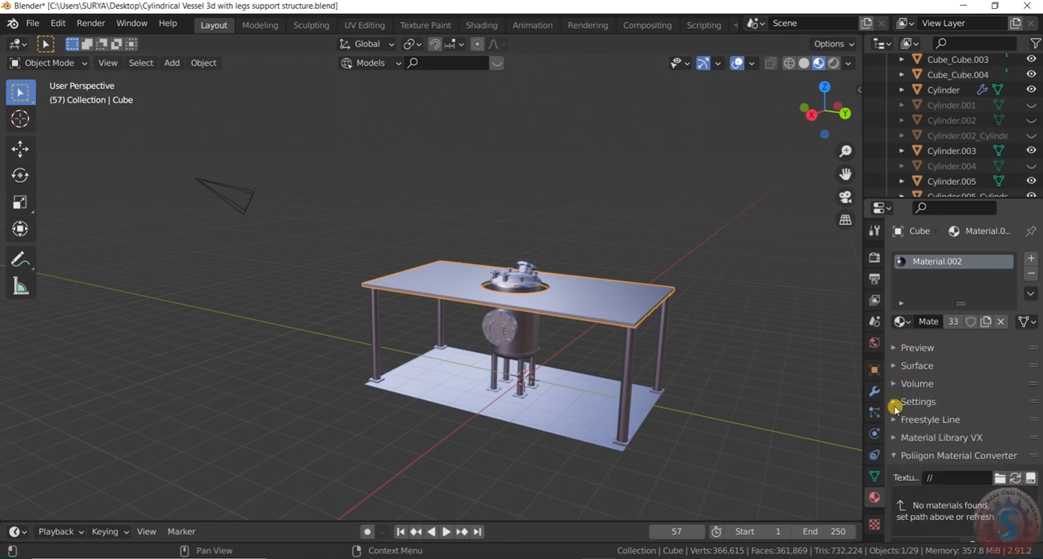
{"action": "left_click", "coordinate": [900, 438]}
{"action": "left_click", "coordinate": [896, 440]}
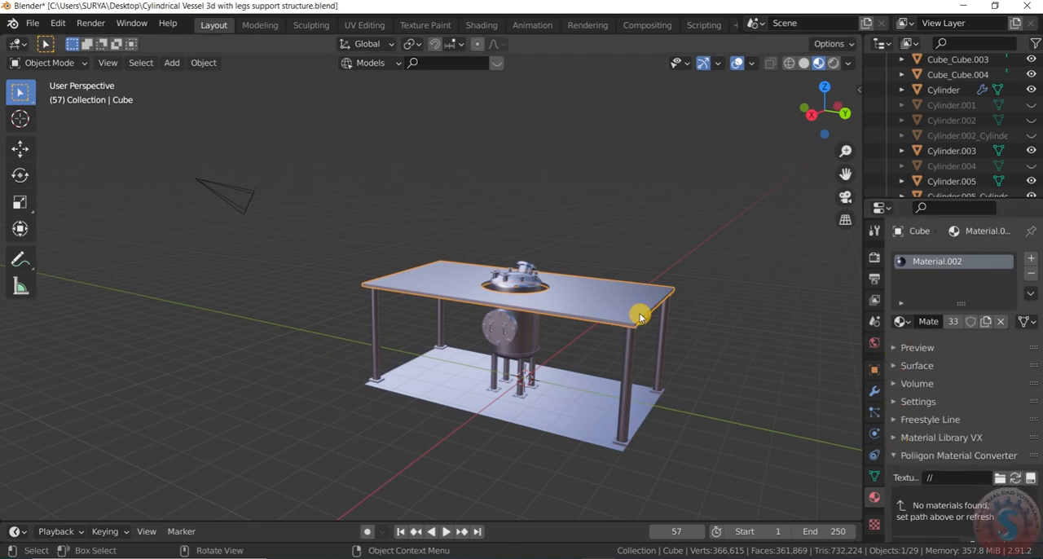
Step: Open the Material Library VX section for the upper slab and browse its sample materials
{"action": "scroll", "coordinate": [709, 284], "scroll_direction": "up", "scroll_amount": 2}
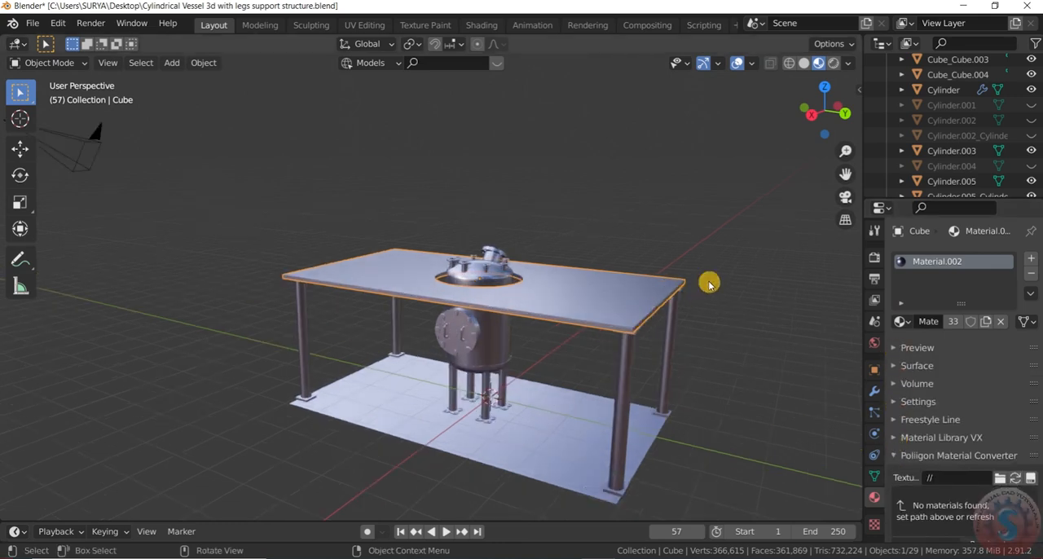
{"action": "left_click", "coordinate": [902, 440]}
{"action": "scroll", "coordinate": [901, 412], "scroll_direction": "down", "scroll_amount": 2}
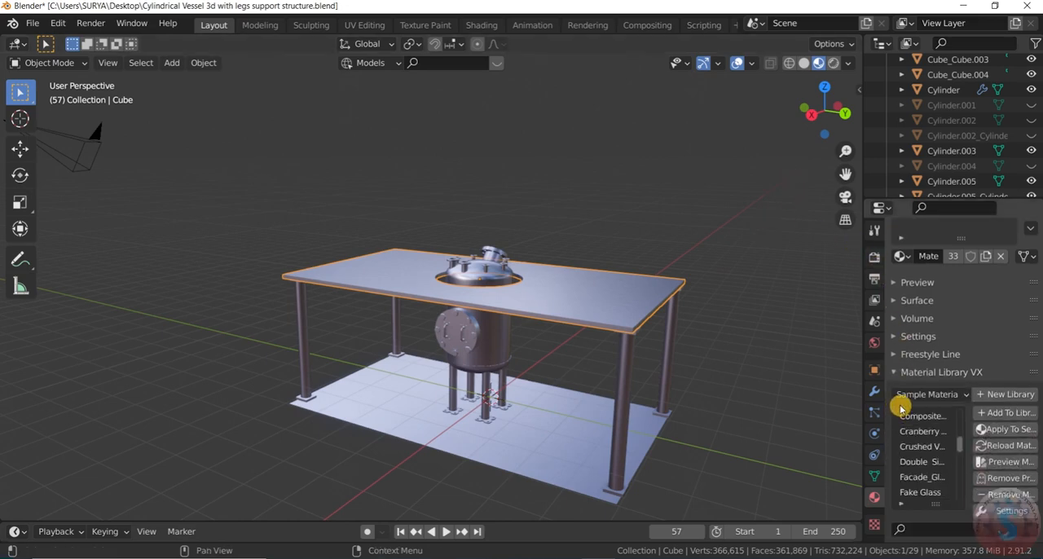
{"action": "scroll", "coordinate": [901, 407], "scroll_direction": "down", "scroll_amount": 3}
{"action": "scroll", "coordinate": [901, 396], "scroll_direction": "down", "scroll_amount": 8}
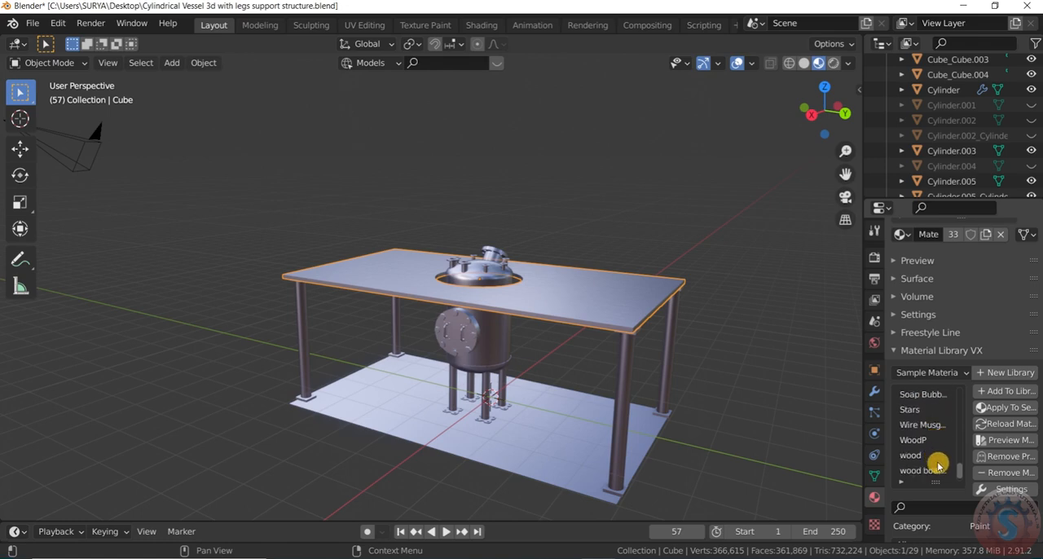
Step: Try the Molten sample material on the upper slab and view it from a lower angle
{"action": "left_click", "coordinate": [935, 425]}
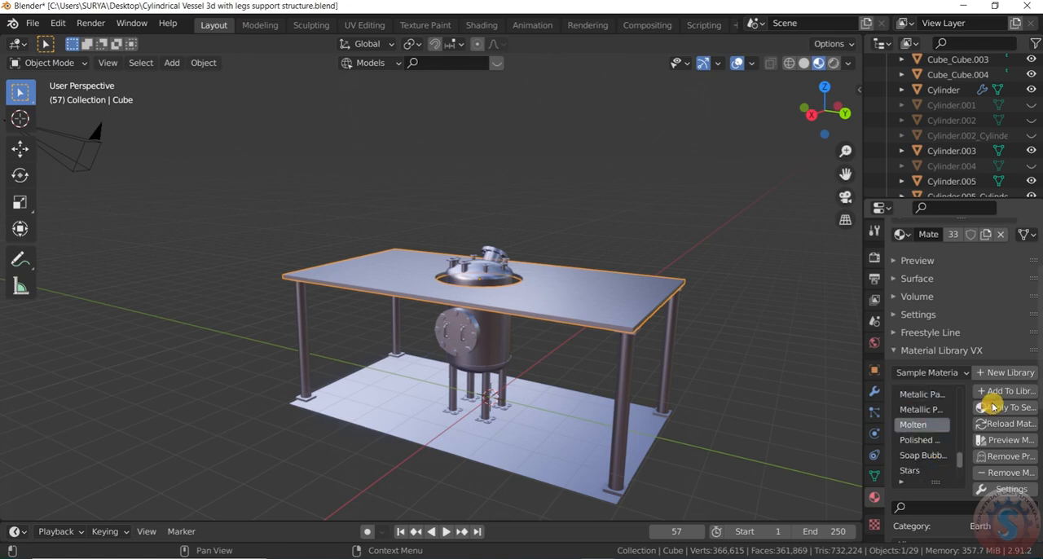
{"action": "left_click", "coordinate": [993, 406]}
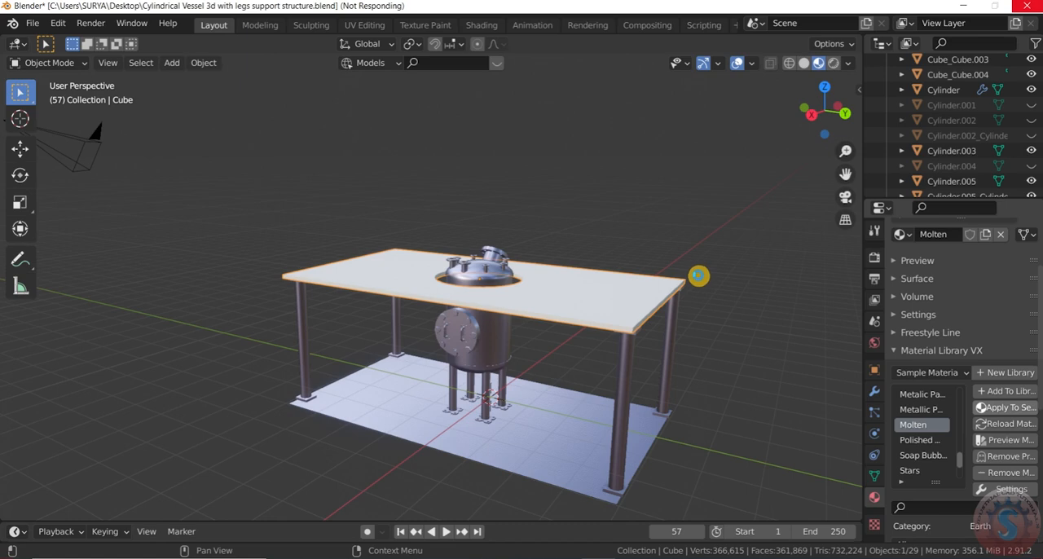
{"action": "scroll", "coordinate": [623, 255], "scroll_direction": "up", "scroll_amount": 2}
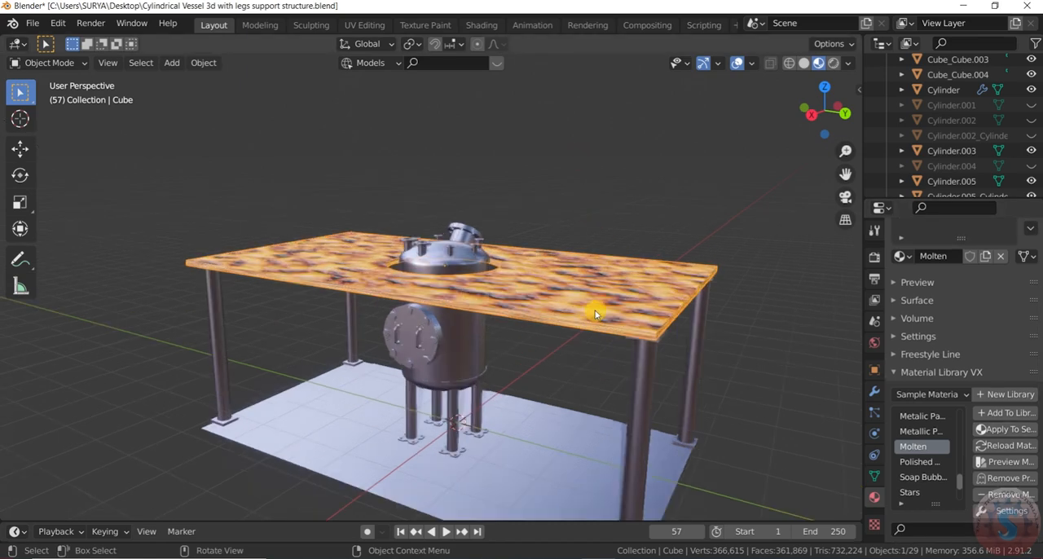
{"action": "left_click_drag", "start_coordinate": [807, 124], "coordinate": [831, 111]}
Step: Widen the material properties area so the full names of the sample materials can be read
{"action": "scroll", "coordinate": [941, 467], "scroll_direction": "up", "scroll_amount": 4}
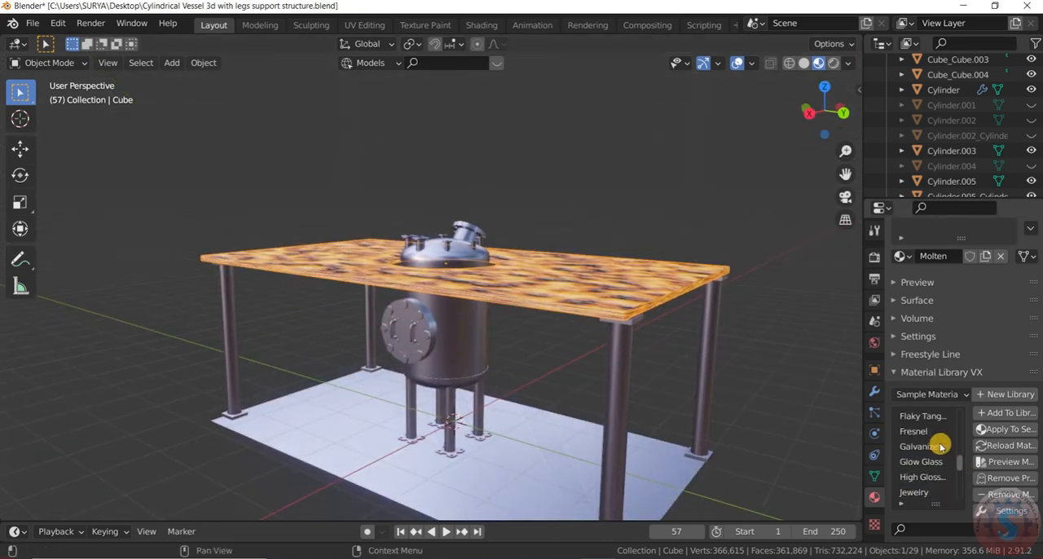
{"action": "scroll", "coordinate": [941, 446], "scroll_direction": "up", "scroll_amount": 1}
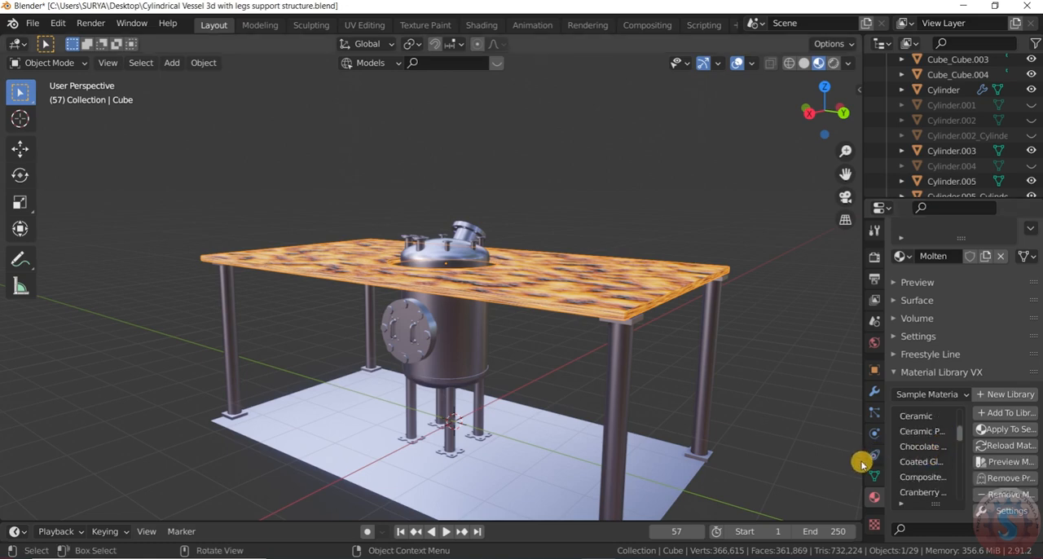
{"action": "left_click_drag", "start_coordinate": [865, 461], "coordinate": [769, 459]}
Step: Try the Brushed Metal sample material on the upper slab and deselect the slab to judge it
{"action": "scroll", "coordinate": [868, 463], "scroll_direction": "up", "scroll_amount": 4}
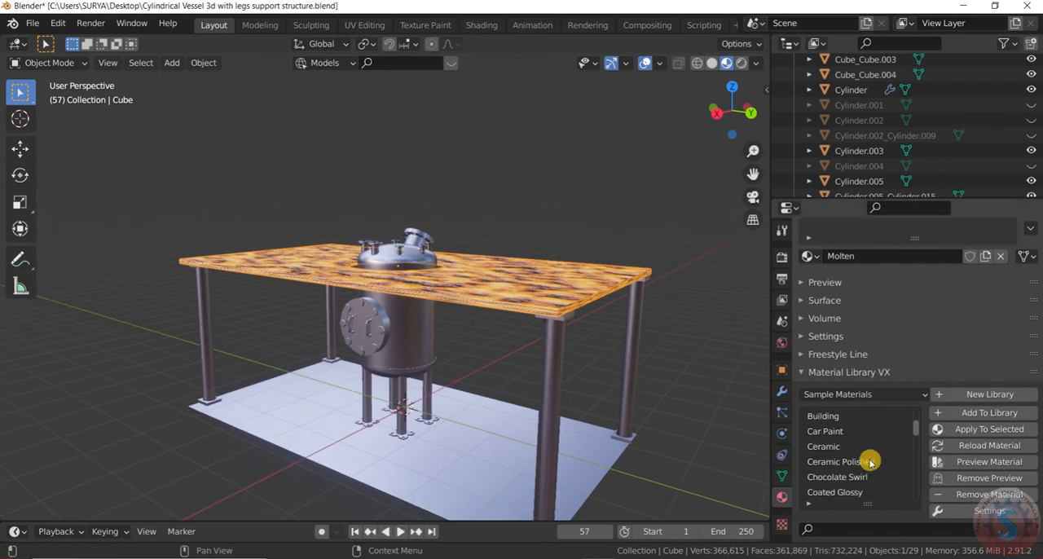
{"action": "left_click", "coordinate": [980, 430]}
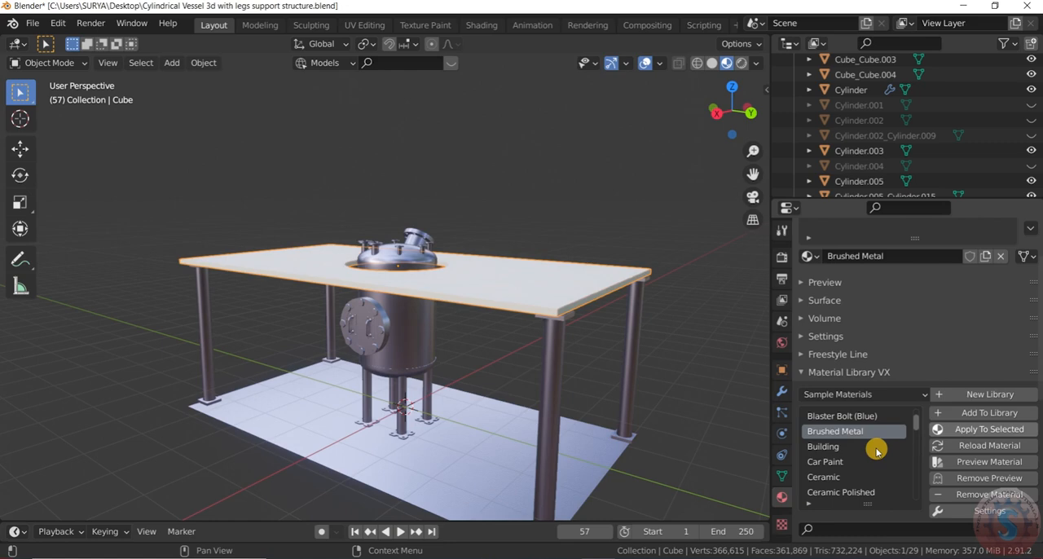
{"action": "scroll", "coordinate": [875, 451], "scroll_direction": "up", "scroll_amount": 2}
{"action": "left_click", "coordinate": [677, 322]}
{"action": "mouse_move", "coordinate": [731, 131]}
{"action": "left_mouse_down"}
{"action": "mouse_move", "coordinate": [715, 167]}
{"action": "mouse_move", "coordinate": [737, 155]}
{"action": "mouse_move", "coordinate": [742, 125]}
{"action": "left_mouse_up"}
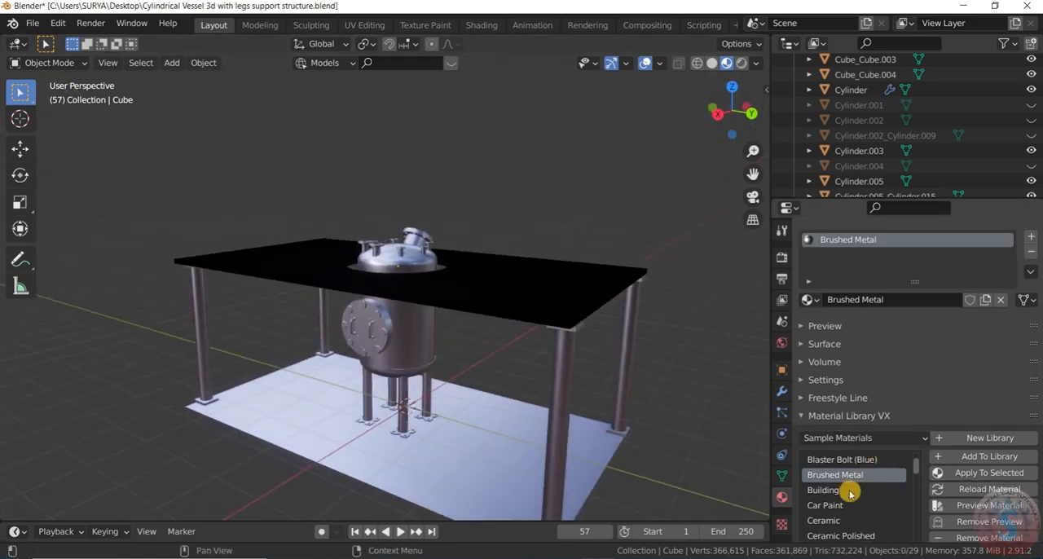
Step: Replace Brushed Metal with the 1970_tiles sample material on the upper slab
{"action": "scroll", "coordinate": [852, 491], "scroll_direction": "up", "scroll_amount": 2}
{"action": "left_click", "coordinate": [577, 296]}
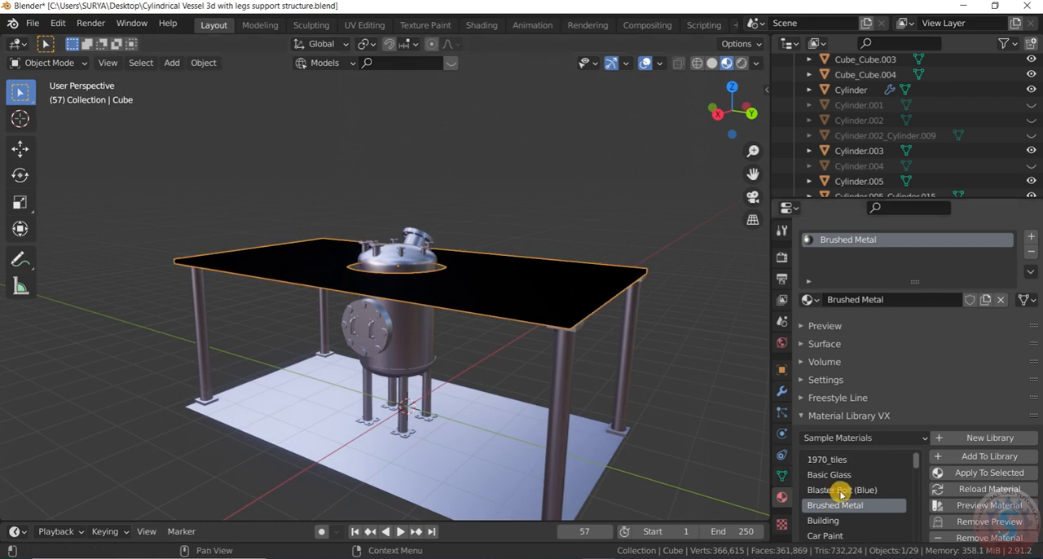
{"action": "left_click", "coordinate": [844, 462]}
{"action": "left_click", "coordinate": [1000, 476]}
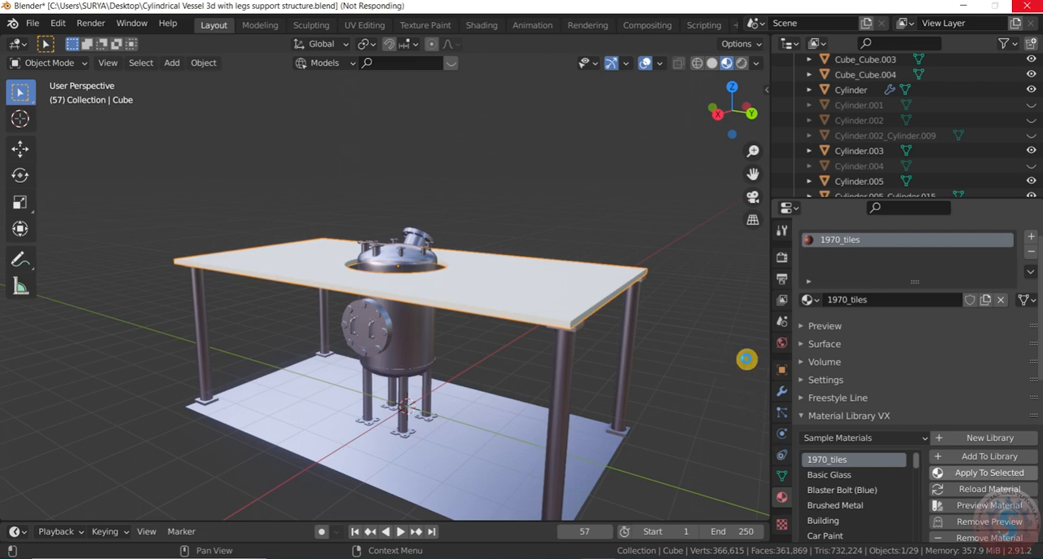
Step: Examine the tile finish on the upper slab from above, close up and from the side
{"action": "left_click", "coordinate": [695, 315]}
{"action": "scroll", "coordinate": [720, 321], "scroll_direction": "down", "scroll_amount": 5}
{"action": "scroll", "coordinate": [720, 319], "scroll_direction": "up", "scroll_amount": 3}
{"action": "left_click_drag", "start_coordinate": [724, 114], "coordinate": [702, 177]}
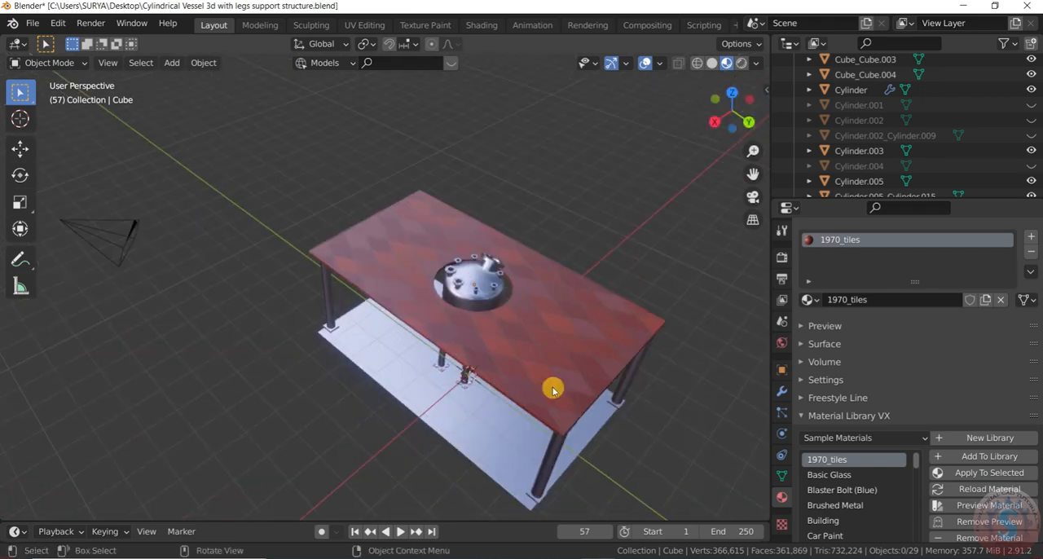
{"action": "scroll", "coordinate": [553, 385], "scroll_direction": "up", "scroll_amount": 4}
{"action": "scroll", "coordinate": [554, 375], "scroll_direction": "down", "scroll_amount": 4}
{"action": "scroll", "coordinate": [554, 373], "scroll_direction": "up", "scroll_amount": 3}
{"action": "middle_click_drag", "start_coordinate": [554, 373], "coordinate": [570, 301]}
{"action": "left_click", "coordinate": [570, 300]}
{"action": "left_click", "coordinate": [733, 383]}
{"action": "scroll", "coordinate": [717, 391], "scroll_direction": "down", "scroll_amount": 7}
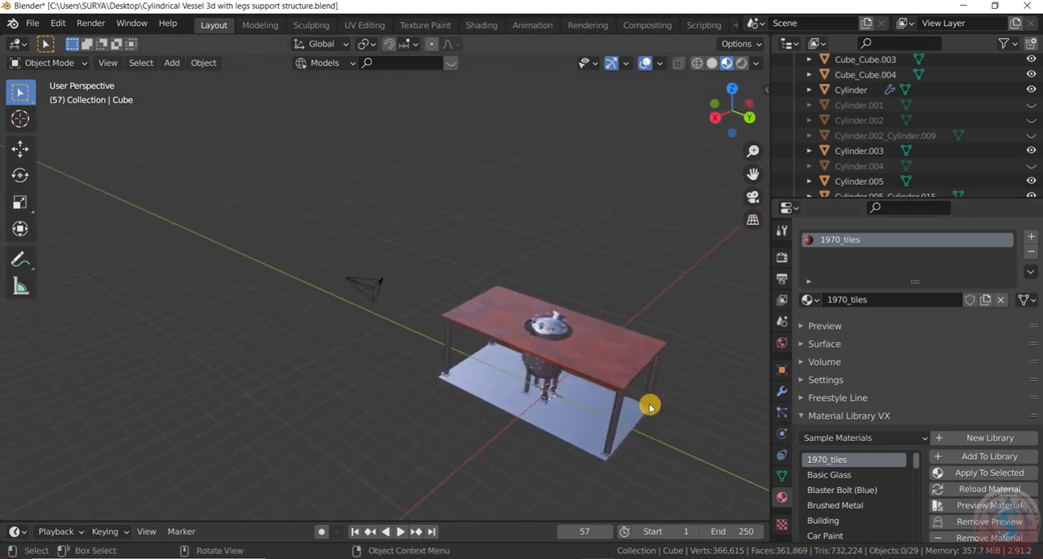
{"action": "scroll", "coordinate": [649, 408], "scroll_direction": "up", "scroll_amount": 4}
{"action": "left_click_drag", "start_coordinate": [733, 112], "coordinate": [754, 102]}
{"action": "scroll", "coordinate": [891, 477], "scroll_direction": "down", "scroll_amount": 1}
Step: Select the upper slab and try the Metalic Paint sample material on it
{"action": "left_click", "coordinate": [620, 324]}
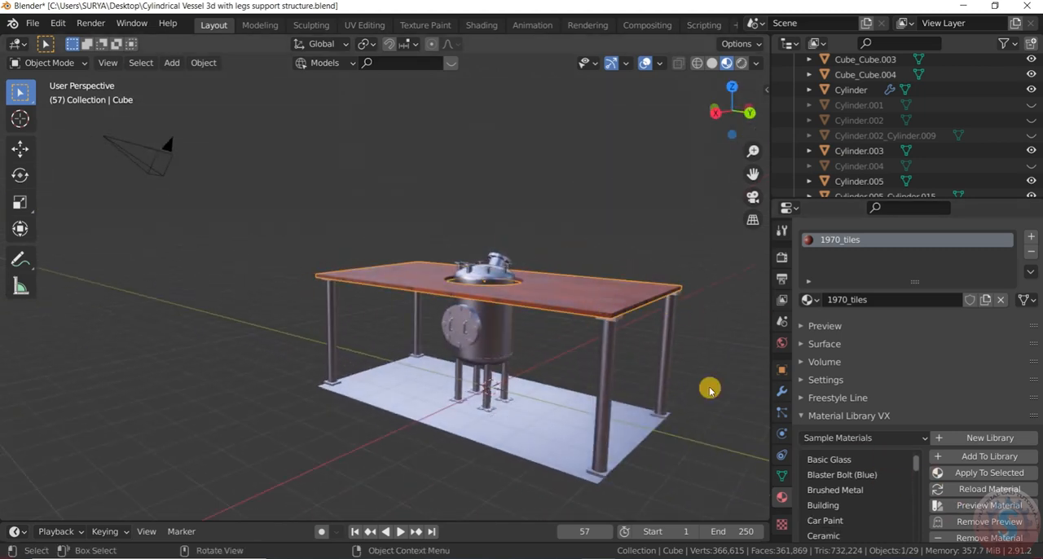
{"action": "scroll", "coordinate": [880, 506], "scroll_direction": "down", "scroll_amount": 3}
{"action": "scroll", "coordinate": [878, 506], "scroll_direction": "down", "scroll_amount": 5}
{"action": "scroll", "coordinate": [878, 506], "scroll_direction": "down", "scroll_amount": 2}
{"action": "scroll", "coordinate": [879, 509], "scroll_direction": "down", "scroll_amount": 2}
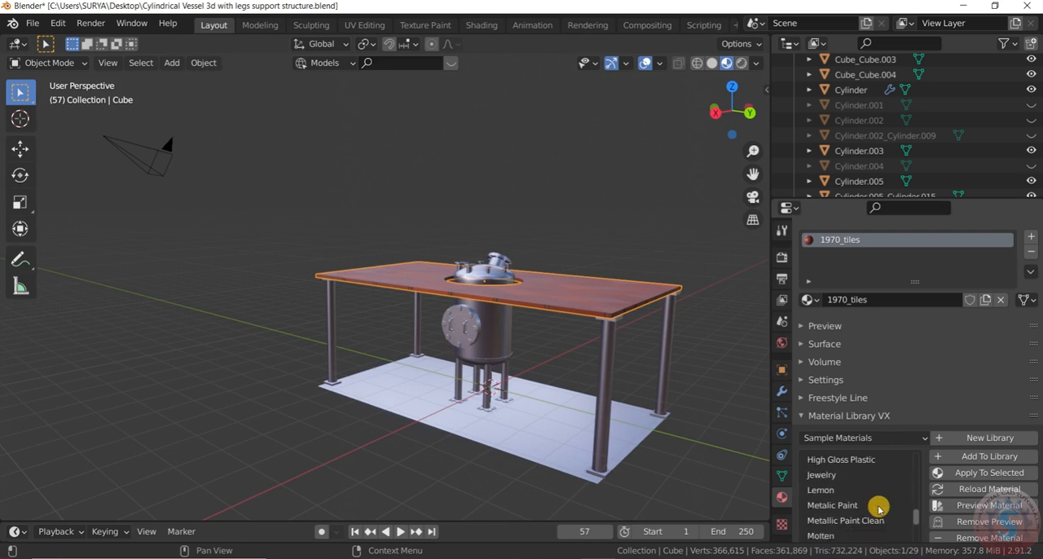
{"action": "left_click", "coordinate": [847, 505]}
{"action": "left_click", "coordinate": [979, 477]}
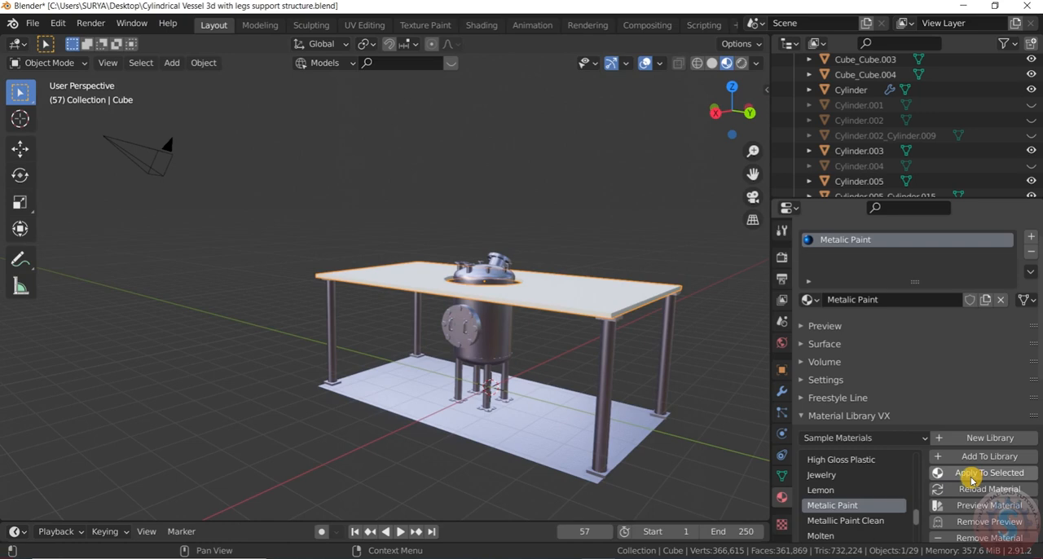
Step: Try the Wire Musgrave sample material on the upper slab and inspect the pattern from above
{"action": "scroll", "coordinate": [884, 515], "scroll_direction": "down", "scroll_amount": 5}
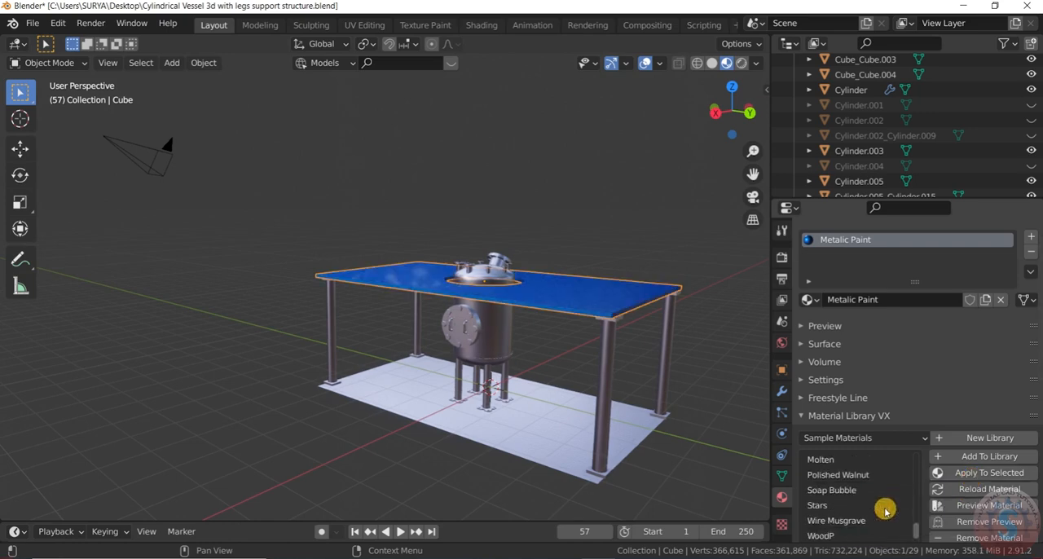
{"action": "left_click", "coordinate": [876, 520]}
{"action": "left_click", "coordinate": [982, 475]}
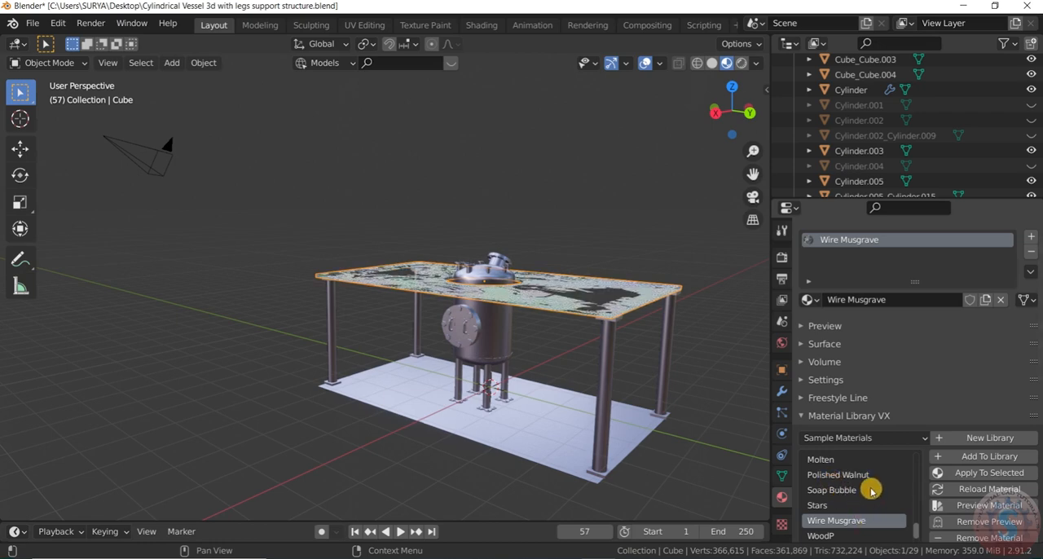
{"action": "scroll", "coordinate": [856, 499], "scroll_direction": "down", "scroll_amount": 2}
{"action": "scroll", "coordinate": [858, 500], "scroll_direction": "up", "scroll_amount": 2}
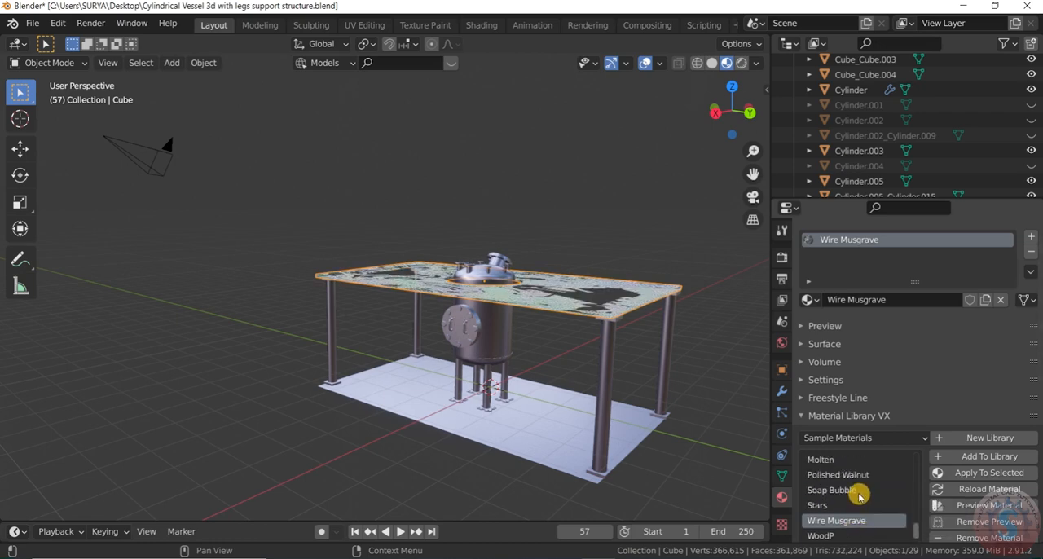
{"action": "left_click", "coordinate": [857, 474]}
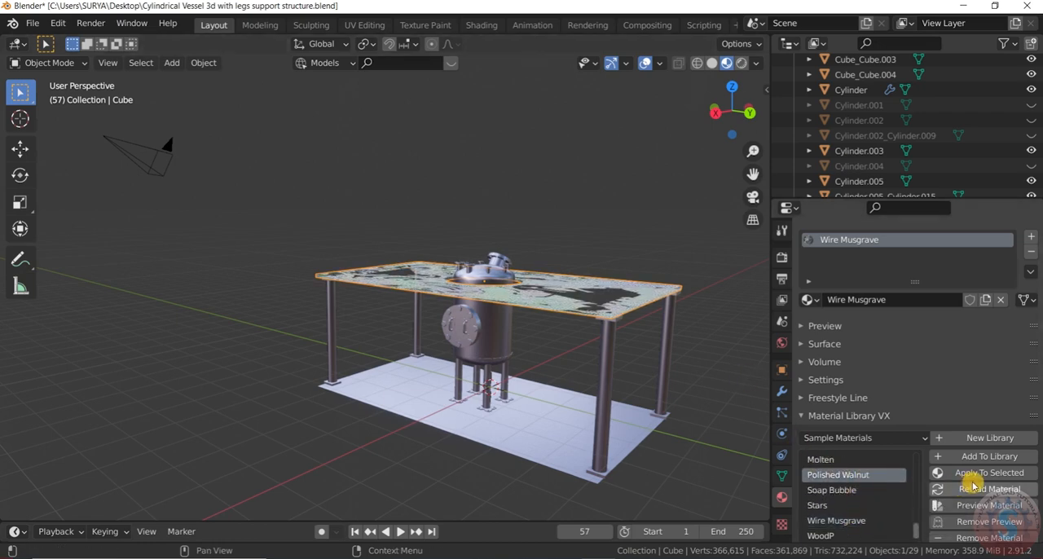
{"action": "left_click", "coordinate": [710, 353]}
{"action": "left_click_drag", "start_coordinate": [731, 113], "coordinate": [728, 142]}
Step: Try Metallic Paint Clean on the upper slab, followed by Metalic Paint, to compare the two paints
{"action": "scroll", "coordinate": [861, 513], "scroll_direction": "up", "scroll_amount": 4}
{"action": "left_click", "coordinate": [859, 505]}
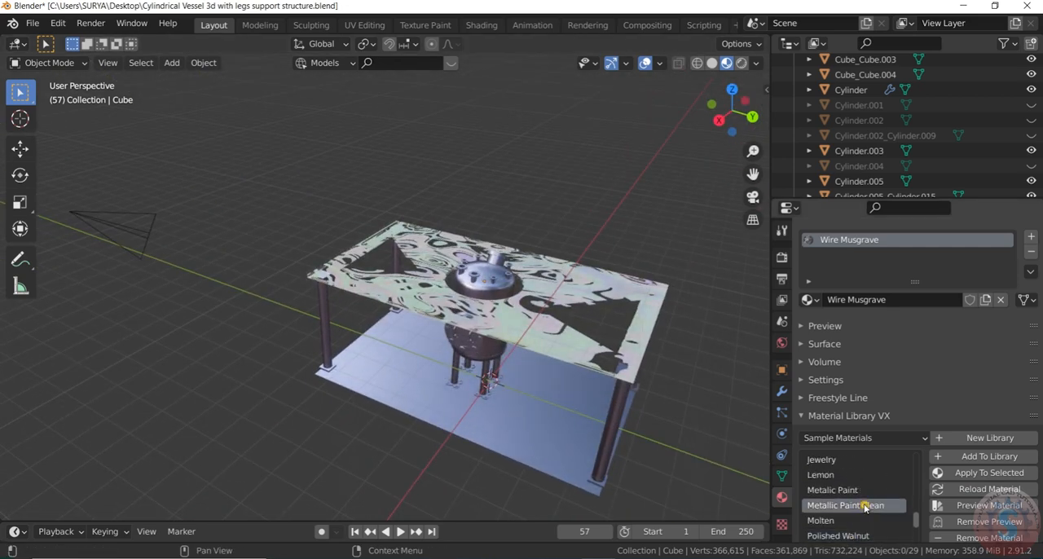
{"action": "left_click", "coordinate": [636, 306]}
{"action": "left_click", "coordinate": [990, 475]}
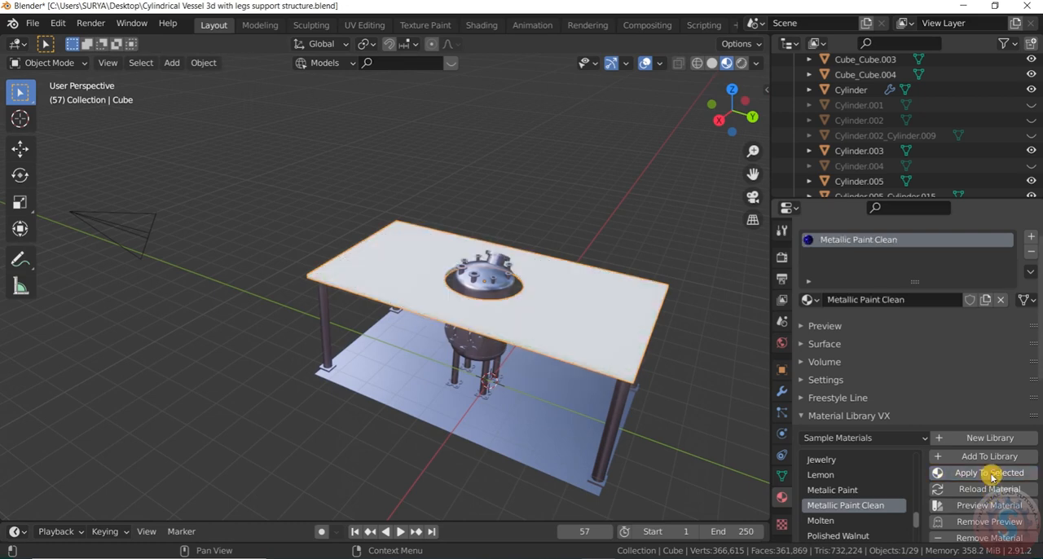
{"action": "scroll", "coordinate": [852, 497], "scroll_direction": "up", "scroll_amount": 1}
{"action": "left_click", "coordinate": [845, 504]}
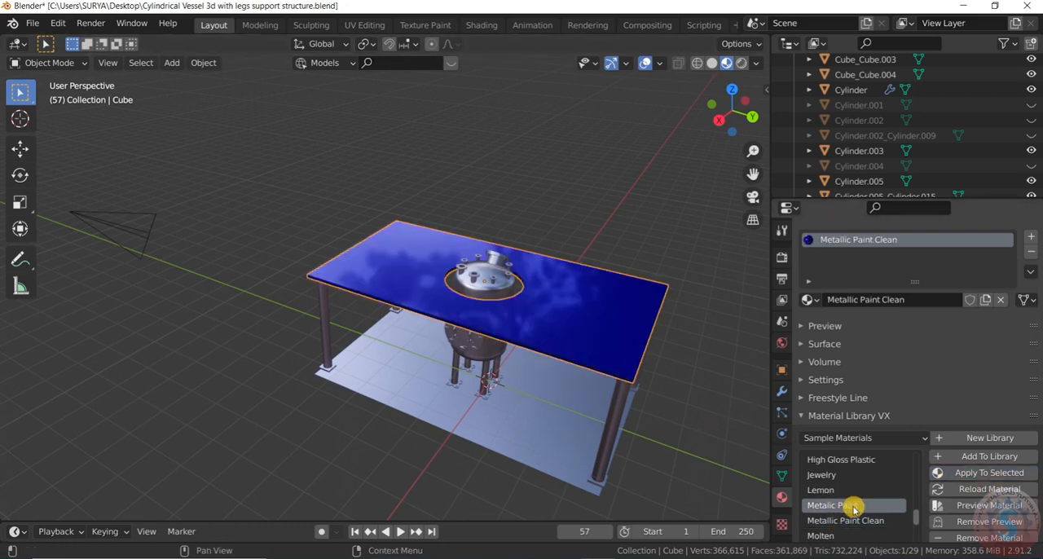
{"action": "left_click", "coordinate": [998, 479]}
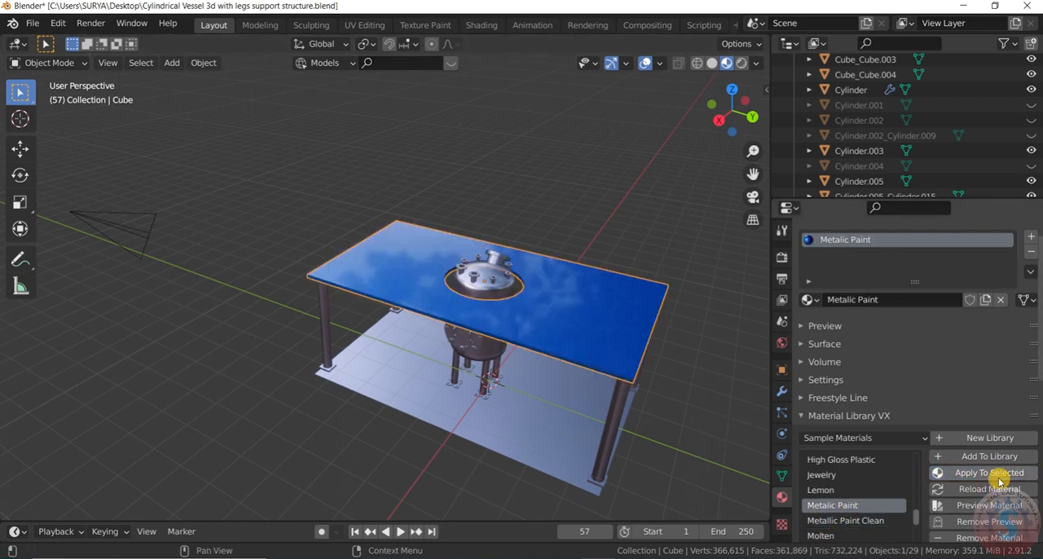
Step: Compare Galvanized Steel and Fresnel on the upper slab, applying each from the sample materials
{"action": "scroll", "coordinate": [851, 482], "scroll_direction": "up", "scroll_amount": 3}
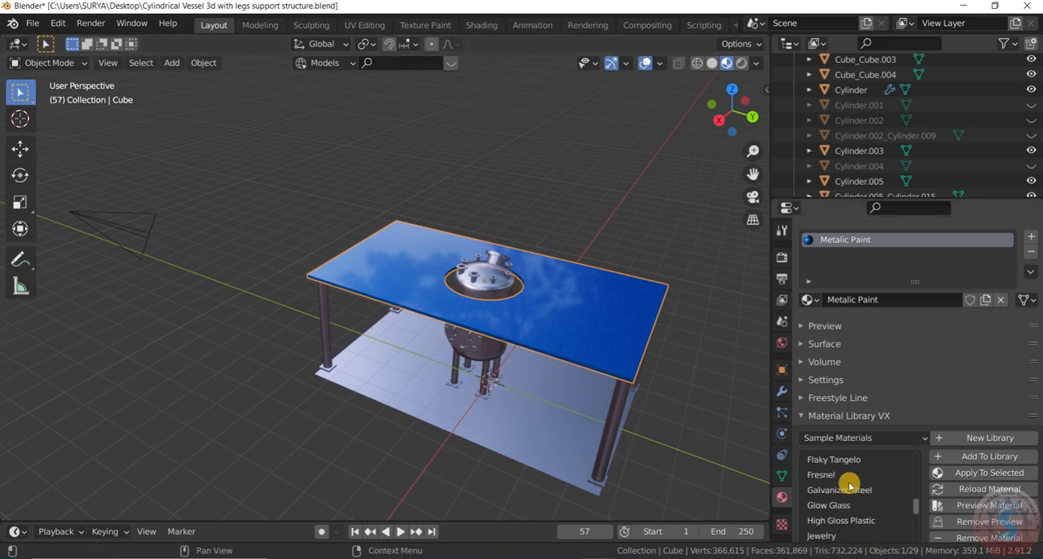
{"action": "left_click", "coordinate": [844, 489]}
{"action": "left_click", "coordinate": [966, 474]}
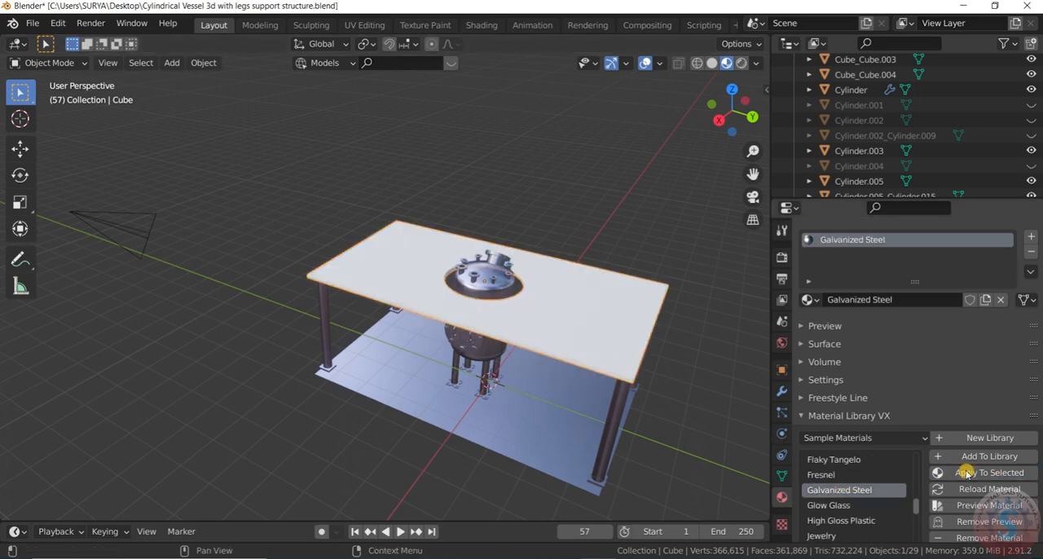
{"action": "left_click", "coordinate": [839, 475]}
{"action": "left_click", "coordinate": [969, 479]}
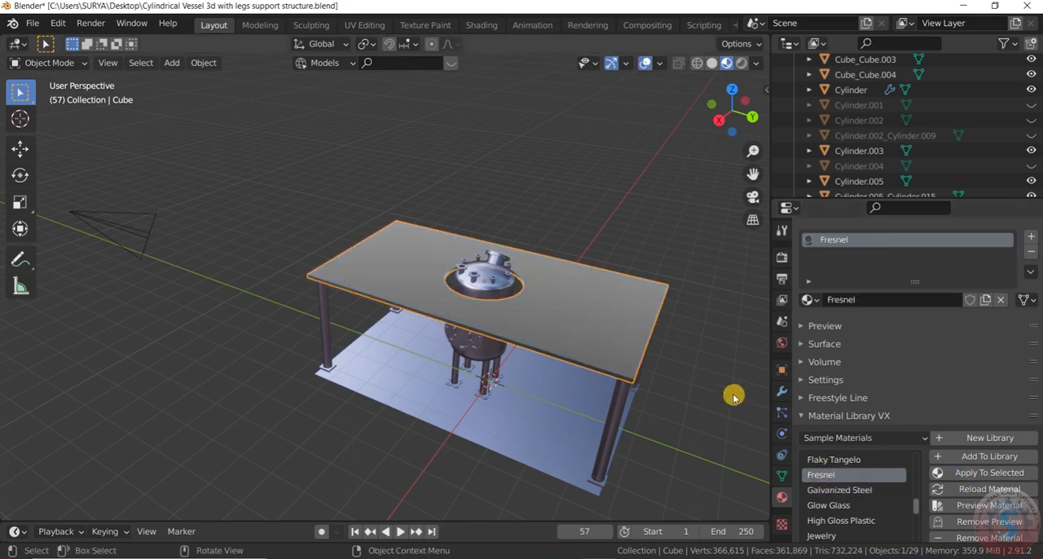
{"action": "mouse_move", "coordinate": [727, 114]}
{"action": "left_mouse_down"}
{"action": "mouse_move", "coordinate": [746, 112]}
{"action": "mouse_move", "coordinate": [737, 105]}
{"action": "mouse_move", "coordinate": [734, 114]}
{"action": "left_mouse_up"}
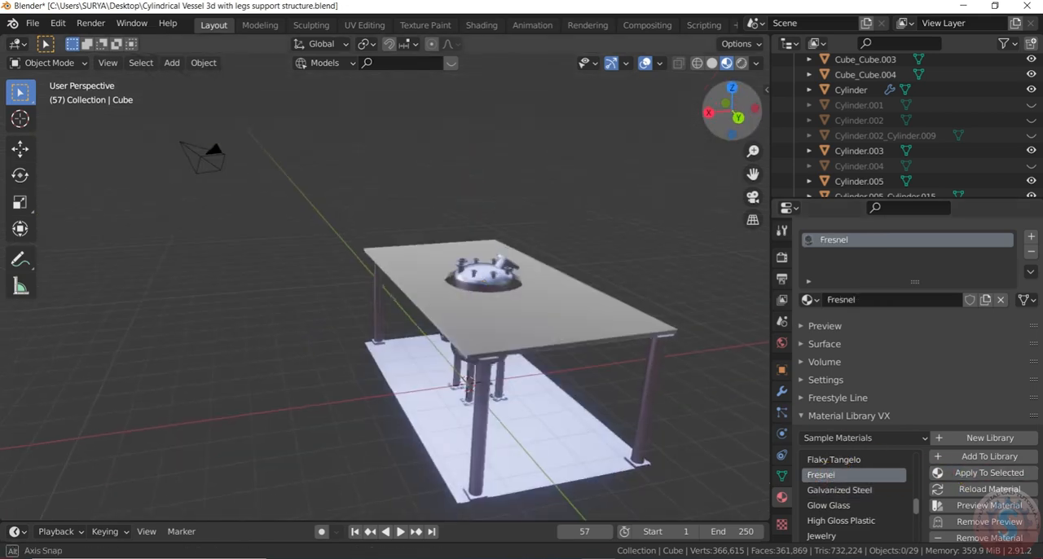
Step: Select the upper slab and replace Fresnel with the Galvanized Steel sample material
{"action": "left_click", "coordinate": [619, 346]}
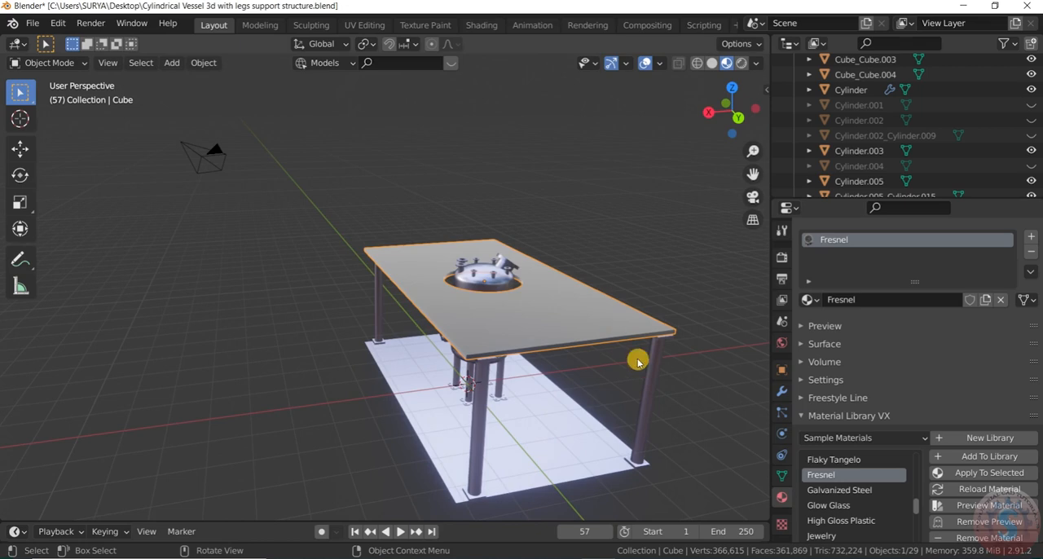
{"action": "left_click", "coordinate": [838, 490]}
{"action": "left_click", "coordinate": [976, 477]}
Step: Examine the platform with its steel slab from several sides, including through the camera view
{"action": "left_click_drag", "start_coordinate": [730, 112], "coordinate": [704, 158]}
{"action": "scroll", "coordinate": [634, 215], "scroll_direction": "down", "scroll_amount": 2}
{"action": "mouse_move", "coordinate": [721, 120]}
{"action": "left_mouse_down"}
{"action": "mouse_move", "coordinate": [733, 151]}
{"action": "mouse_move", "coordinate": [745, 106]}
{"action": "mouse_move", "coordinate": [735, 110]}
{"action": "left_mouse_up"}
{"action": "key", "text": "KP_0"}
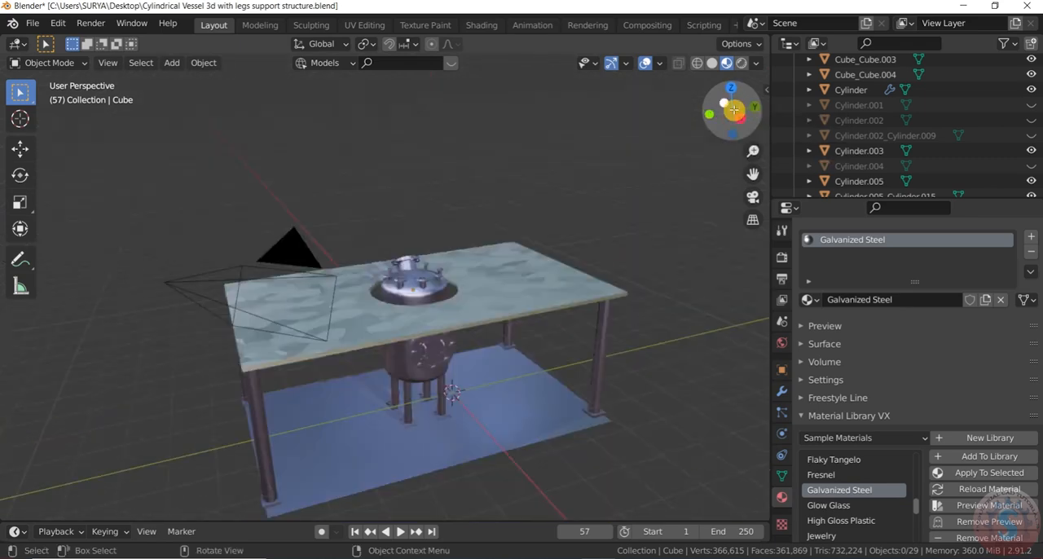
{"action": "key", "text": "KP_0"}
{"action": "scroll", "coordinate": [522, 343], "scroll_direction": "down", "scroll_amount": 5}
{"action": "scroll", "coordinate": [528, 334], "scroll_direction": "up", "scroll_amount": 6}
{"action": "left_click_drag", "start_coordinate": [744, 119], "coordinate": [834, 148]}
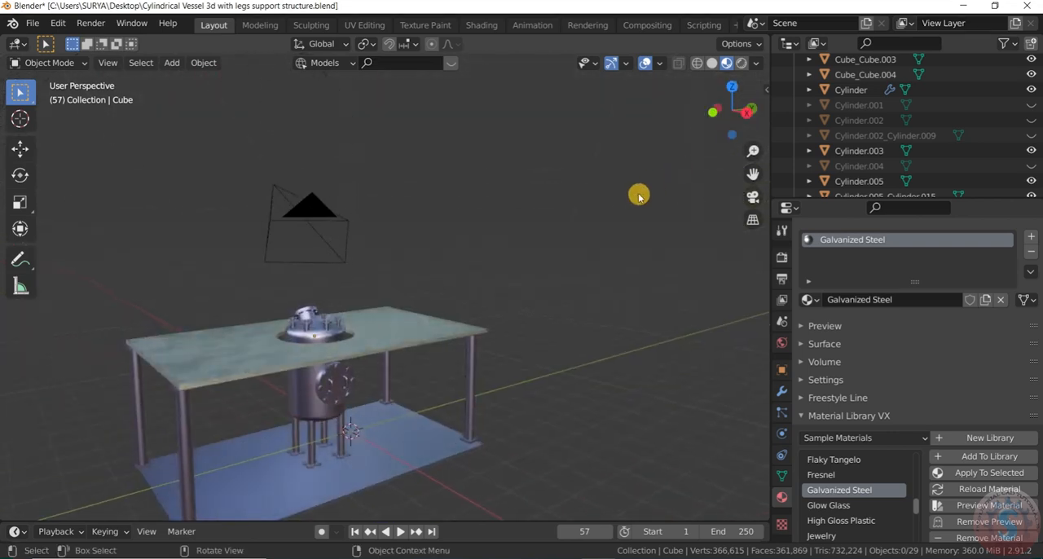
{"action": "scroll", "coordinate": [638, 196], "scroll_direction": "down", "scroll_amount": 5}
{"action": "scroll", "coordinate": [643, 191], "scroll_direction": "up", "scroll_amount": 3}
{"action": "mouse_move", "coordinate": [730, 119]}
{"action": "left_mouse_down"}
{"action": "mouse_move", "coordinate": [676, 101]}
{"action": "mouse_move", "coordinate": [720, 107]}
{"action": "left_mouse_up"}
{"action": "key", "text": "KP_0"}
{"action": "key", "text": "KP_0"}
{"action": "scroll", "coordinate": [424, 372], "scroll_direction": "up", "scroll_amount": 2}
Step: Select the floor plane and try Fake Shading on it before replacing it with the Crushed Velvet Eevee sample material
{"action": "middle_click_drag", "start_coordinate": [460, 390], "coordinate": [575, 267]}
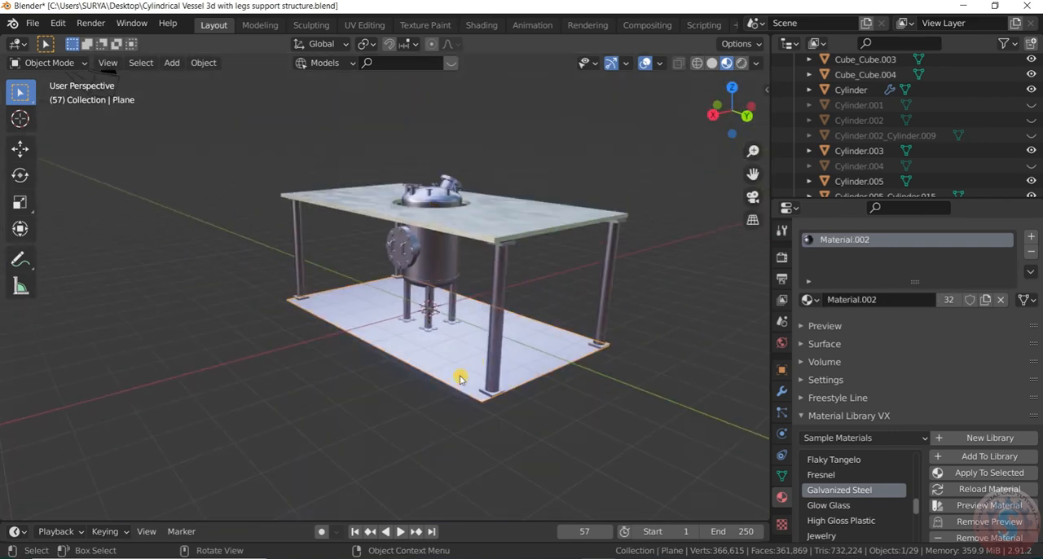
{"action": "scroll", "coordinate": [848, 514], "scroll_direction": "up", "scroll_amount": 4}
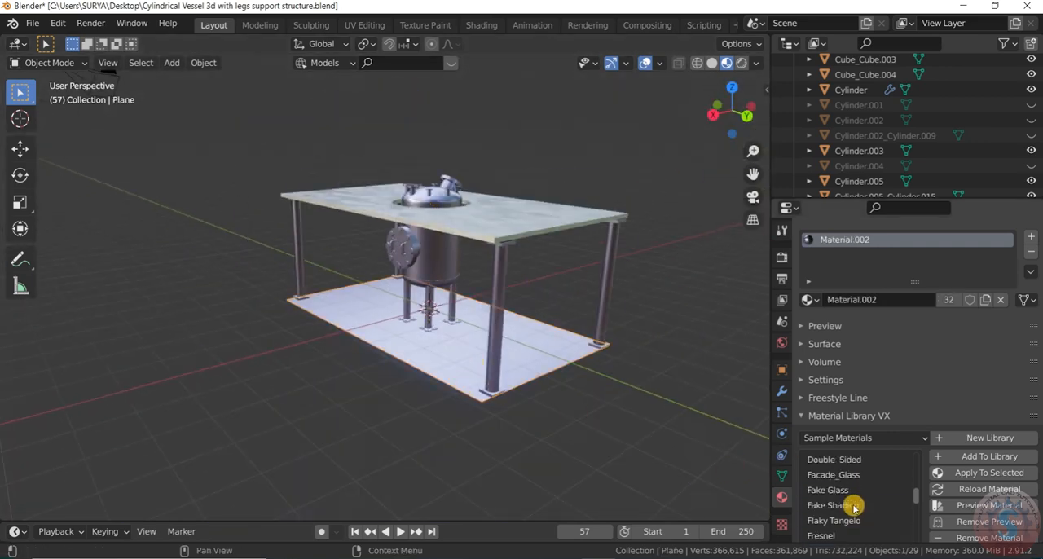
{"action": "left_click", "coordinate": [937, 473]}
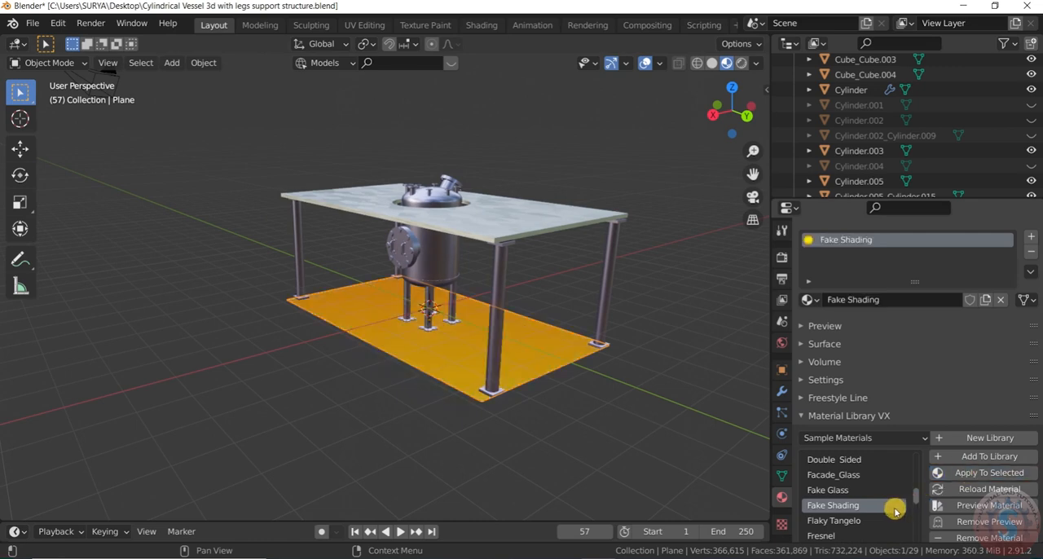
{"action": "scroll", "coordinate": [882, 499], "scroll_direction": "up", "scroll_amount": 1}
{"action": "scroll", "coordinate": [879, 492], "scroll_direction": "up", "scroll_amount": 1}
{"action": "left_click", "coordinate": [878, 474]}
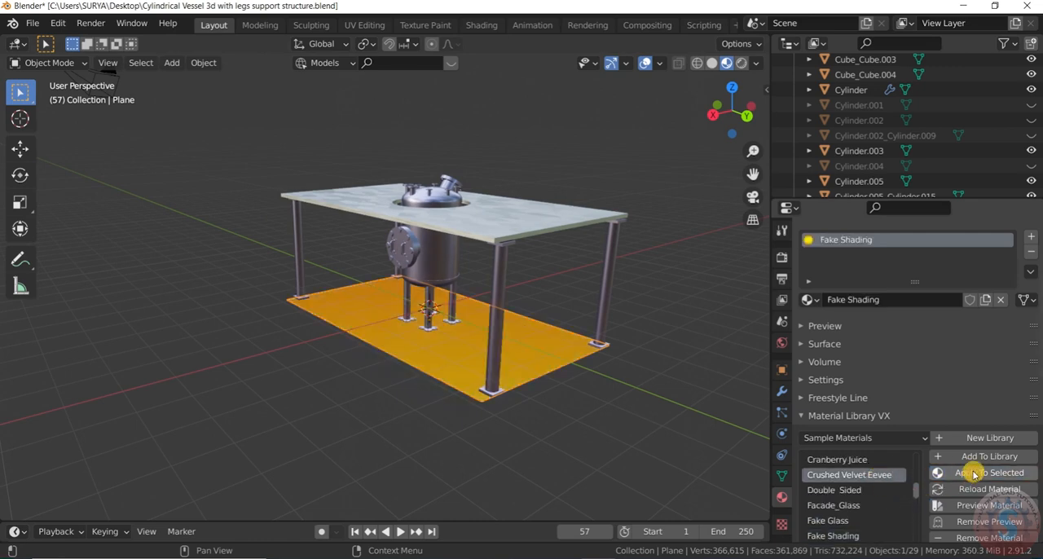
{"action": "left_click", "coordinate": [974, 474]}
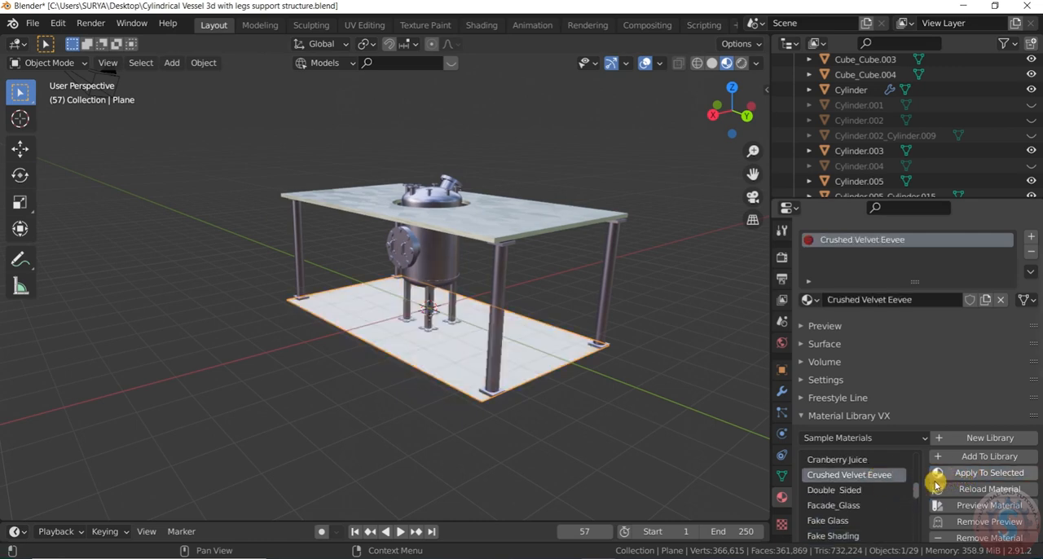
Step: Examine the velvet floor around the vessel legs and column bases, both close up and with the whole platform in view
{"action": "middle_click_drag", "start_coordinate": [542, 427], "coordinate": [624, 152]}
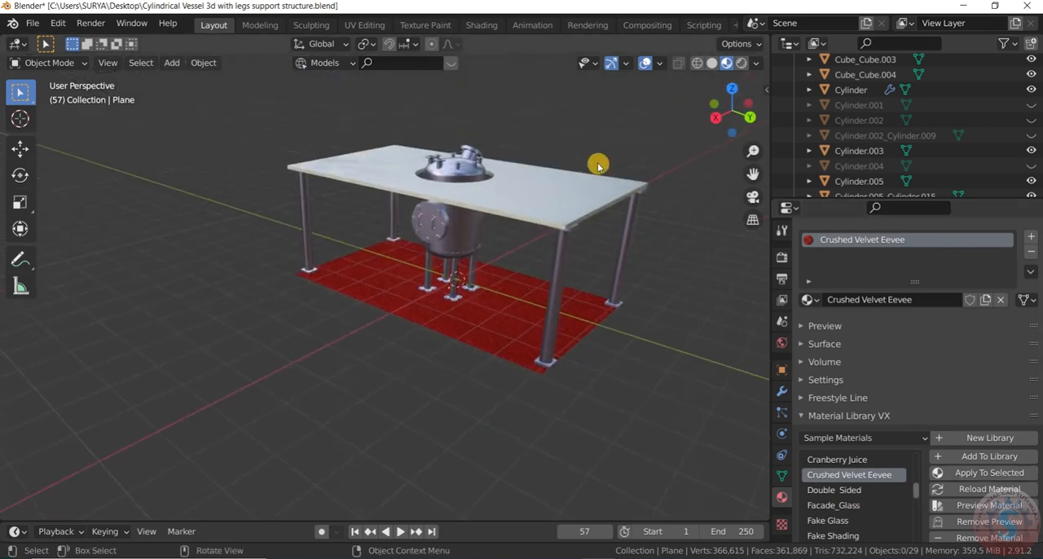
{"action": "scroll", "coordinate": [534, 226], "scroll_direction": "up", "scroll_amount": 3}
{"action": "scroll", "coordinate": [521, 335], "scroll_direction": "down", "scroll_amount": 3}
{"action": "left_click_drag", "start_coordinate": [731, 117], "coordinate": [730, 75]}
{"action": "scroll", "coordinate": [522, 386], "scroll_direction": "up", "scroll_amount": 5}
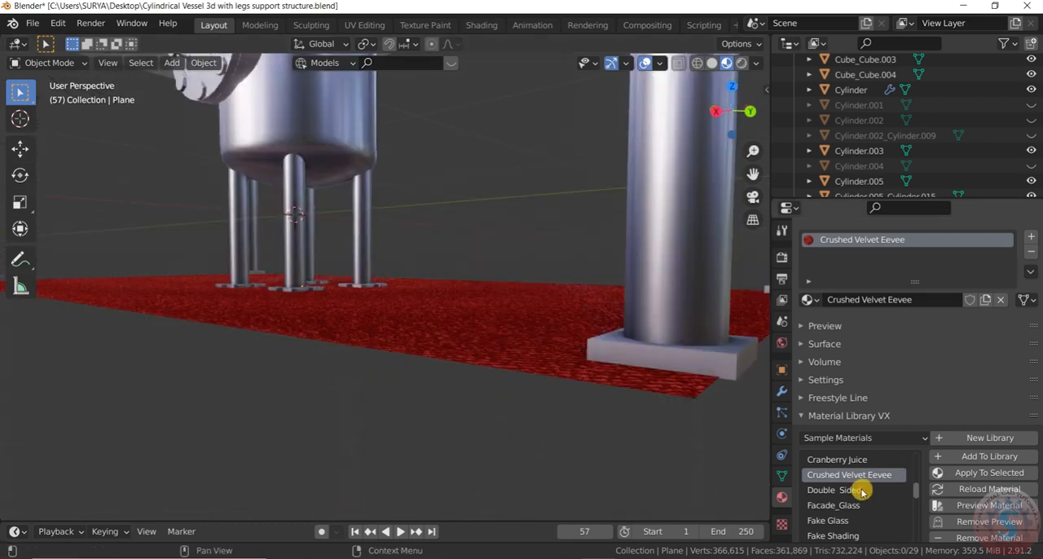
{"action": "scroll", "coordinate": [861, 489], "scroll_direction": "up", "scroll_amount": 2}
{"action": "scroll", "coordinate": [450, 349], "scroll_direction": "down", "scroll_amount": 6}
{"action": "left_click_drag", "start_coordinate": [743, 112], "coordinate": [660, 214]}
Step: Select all visible objects and hide the viewport overlays and gizmos for an uncluttered view of the model
{"action": "key", "text": "a"}
{"action": "left_click", "coordinate": [645, 64]}
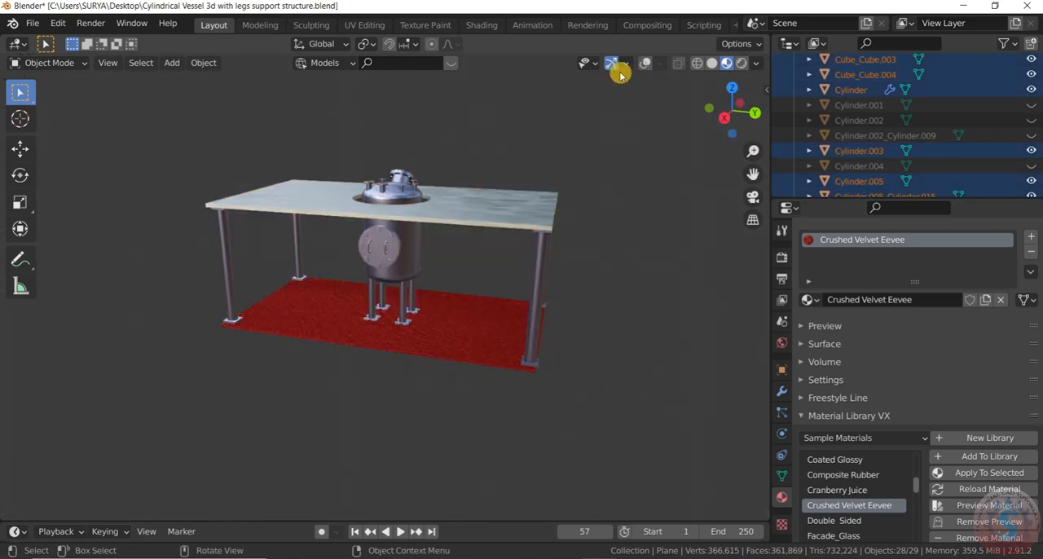
{"action": "left_click", "coordinate": [611, 63]}
Step: Examine the finished vessel and platform at different distances and angles without overlays
{"action": "scroll", "coordinate": [471, 319], "scroll_direction": "down", "scroll_amount": 4}
{"action": "scroll", "coordinate": [449, 275], "scroll_direction": "up", "scroll_amount": 6}
{"action": "scroll", "coordinate": [452, 277], "scroll_direction": "down", "scroll_amount": 2}
{"action": "scroll", "coordinate": [450, 275], "scroll_direction": "up", "scroll_amount": 6}
{"action": "scroll", "coordinate": [554, 218], "scroll_direction": "down", "scroll_amount": 7}
{"action": "scroll", "coordinate": [550, 222], "scroll_direction": "up", "scroll_amount": 2}
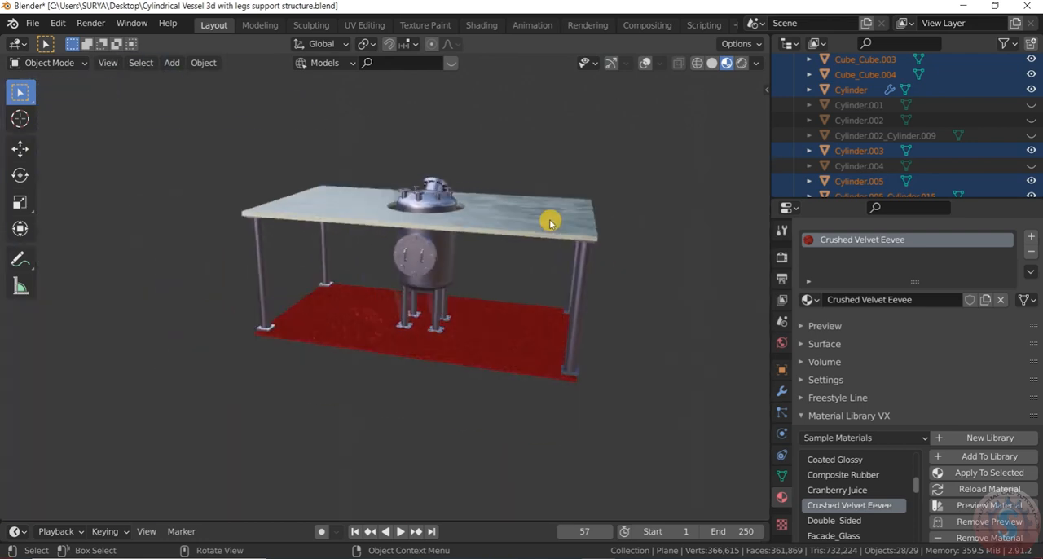
{"action": "scroll", "coordinate": [550, 223], "scroll_direction": "up", "scroll_amount": 2}
{"action": "middle_click_drag", "start_coordinate": [691, 78], "coordinate": [660, 208]}
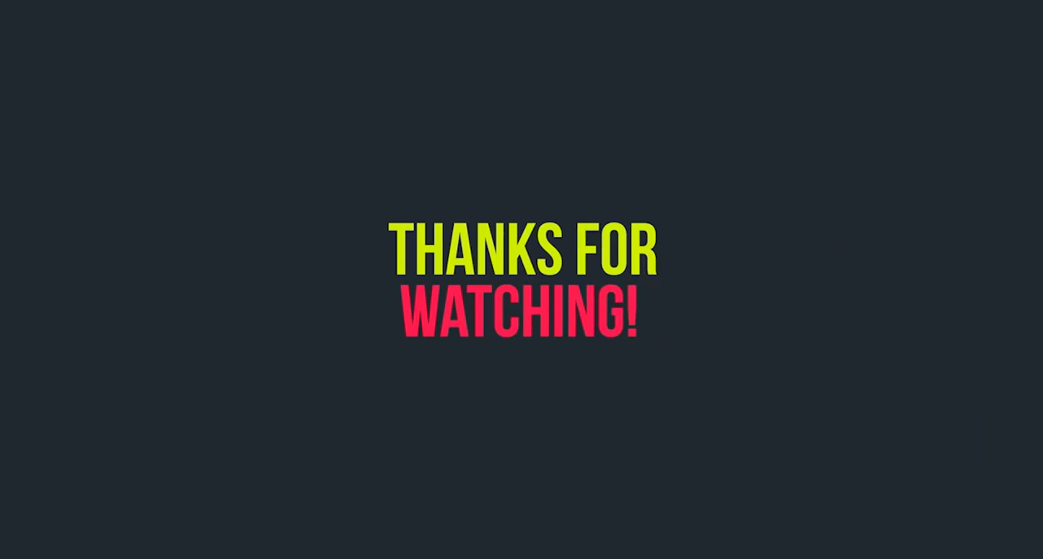